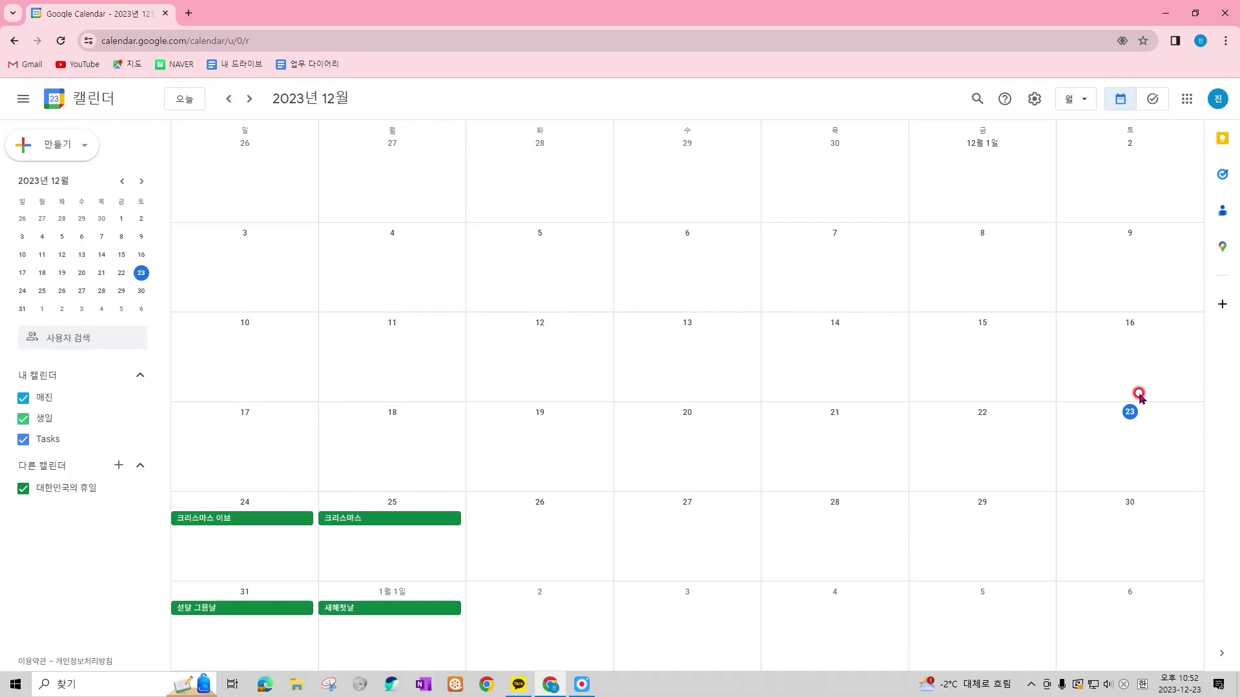
Try the calendar's day, week, month and year views in turn
left_click_drag(1046, 78, 1102, 117)
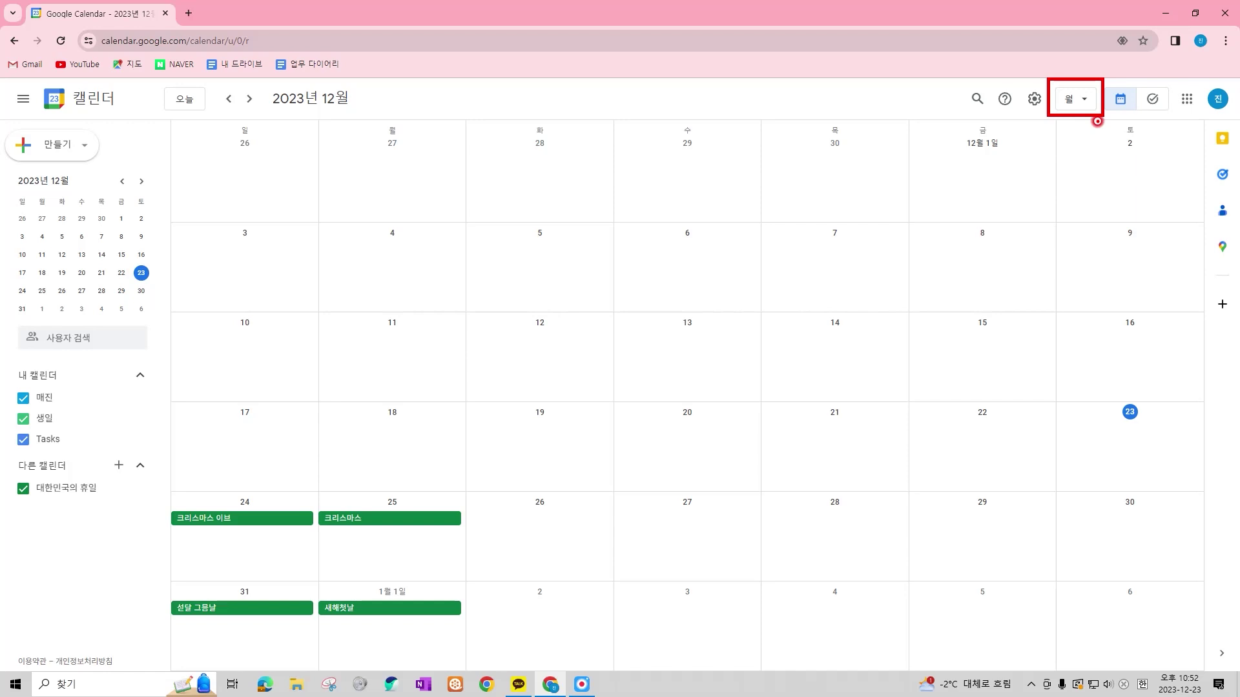
left_click(1077, 99)
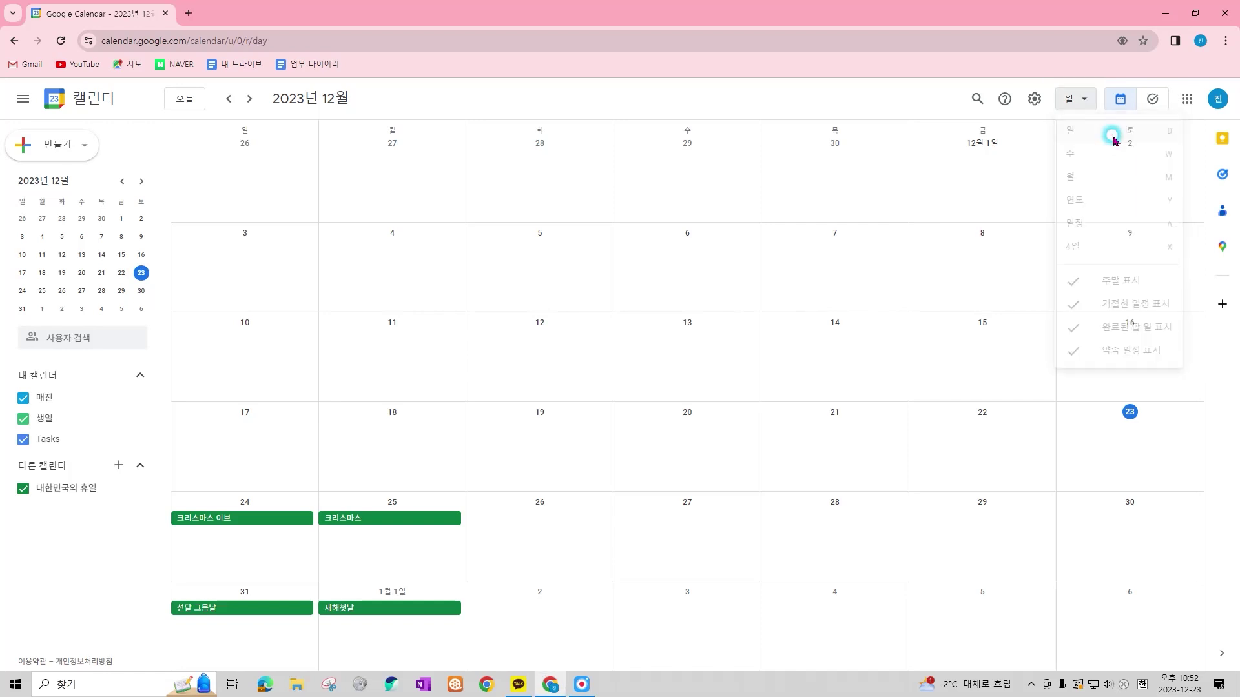
left_click(1145, 137)
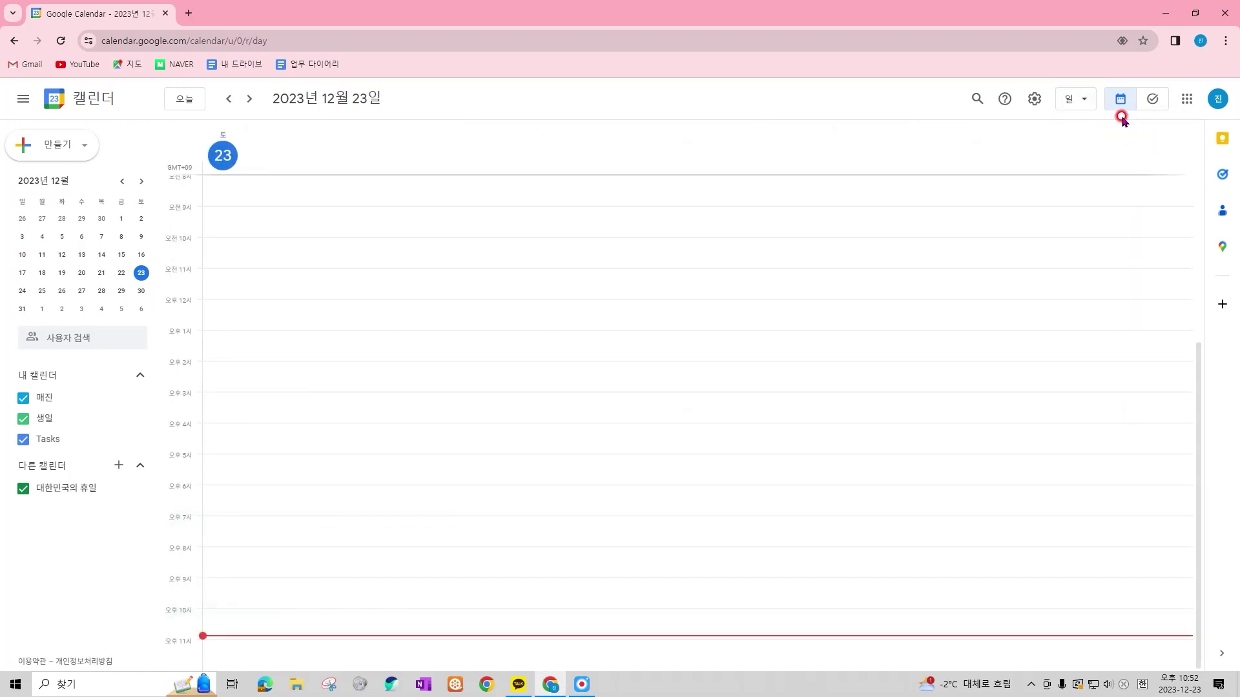
left_click(1091, 102)
left_click(1138, 154)
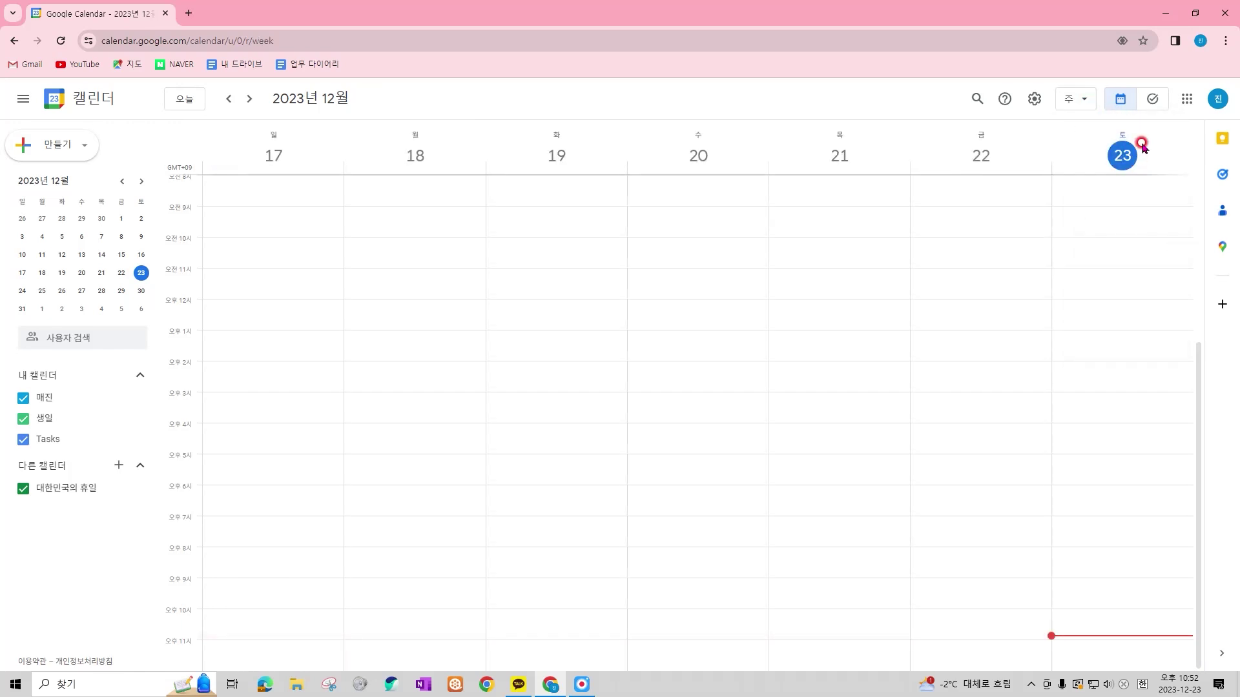
left_click(1091, 101)
left_click(1145, 181)
left_click(1077, 98)
left_click(1135, 199)
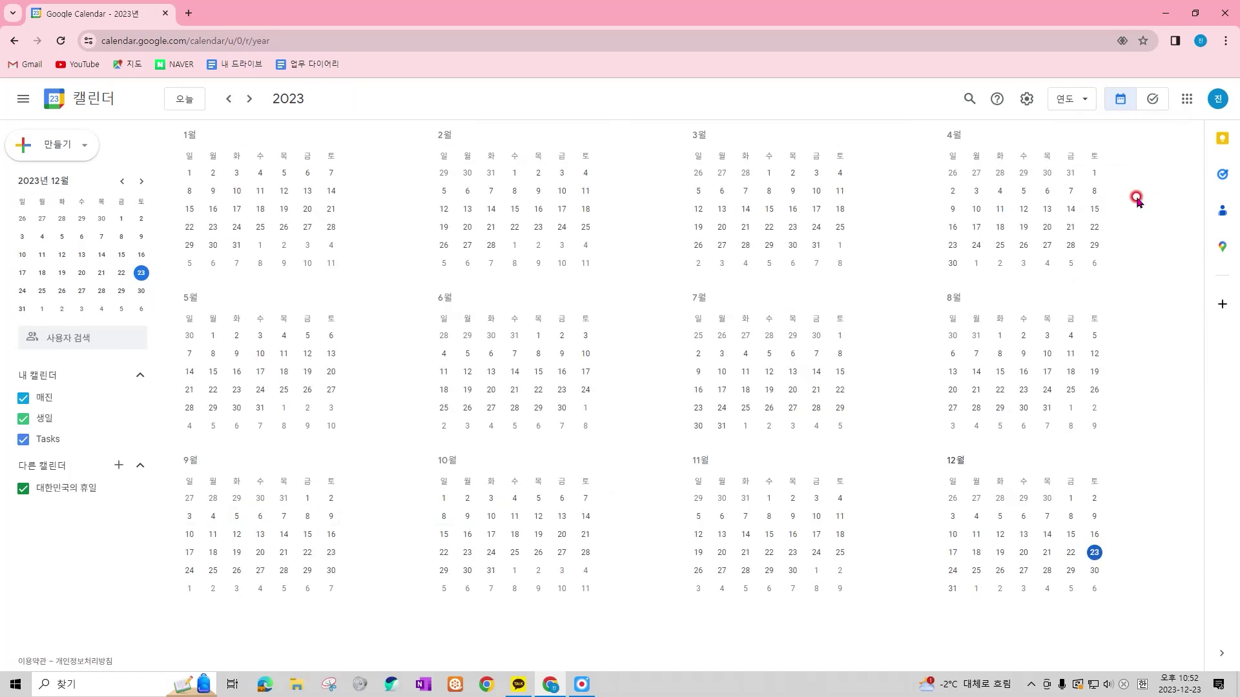
Try the schedule and four-day views, then return to month view with M
left_click(1078, 105)
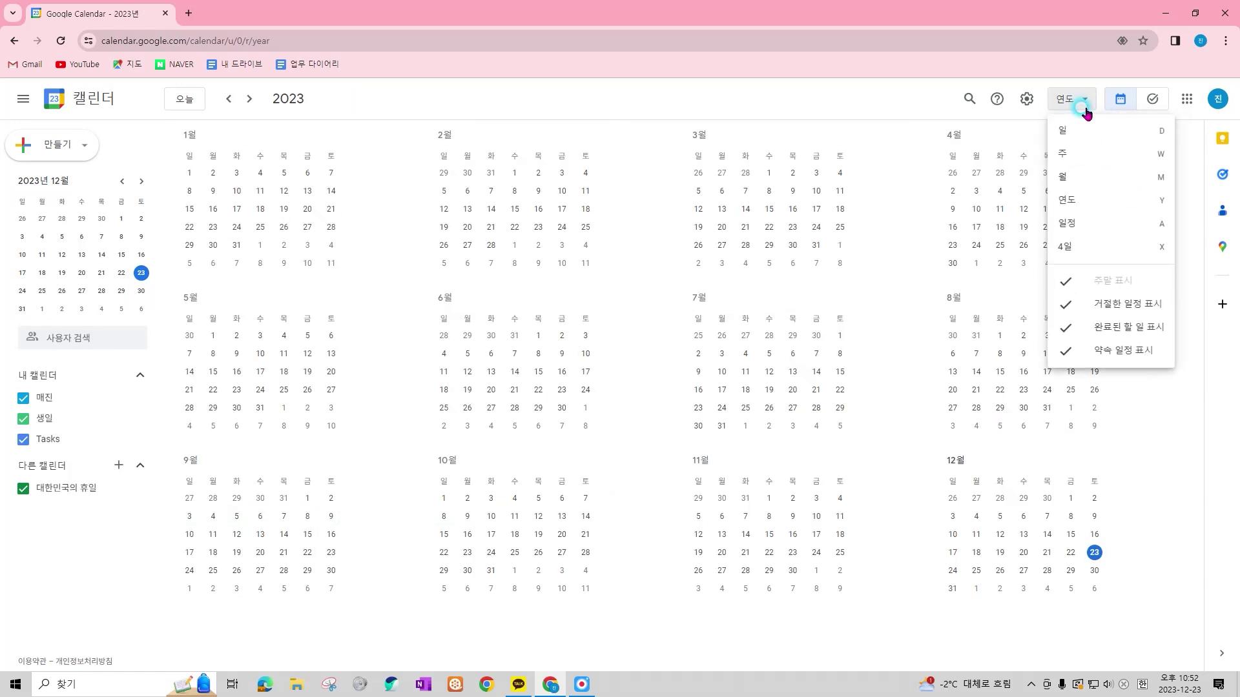
left_click(1141, 226)
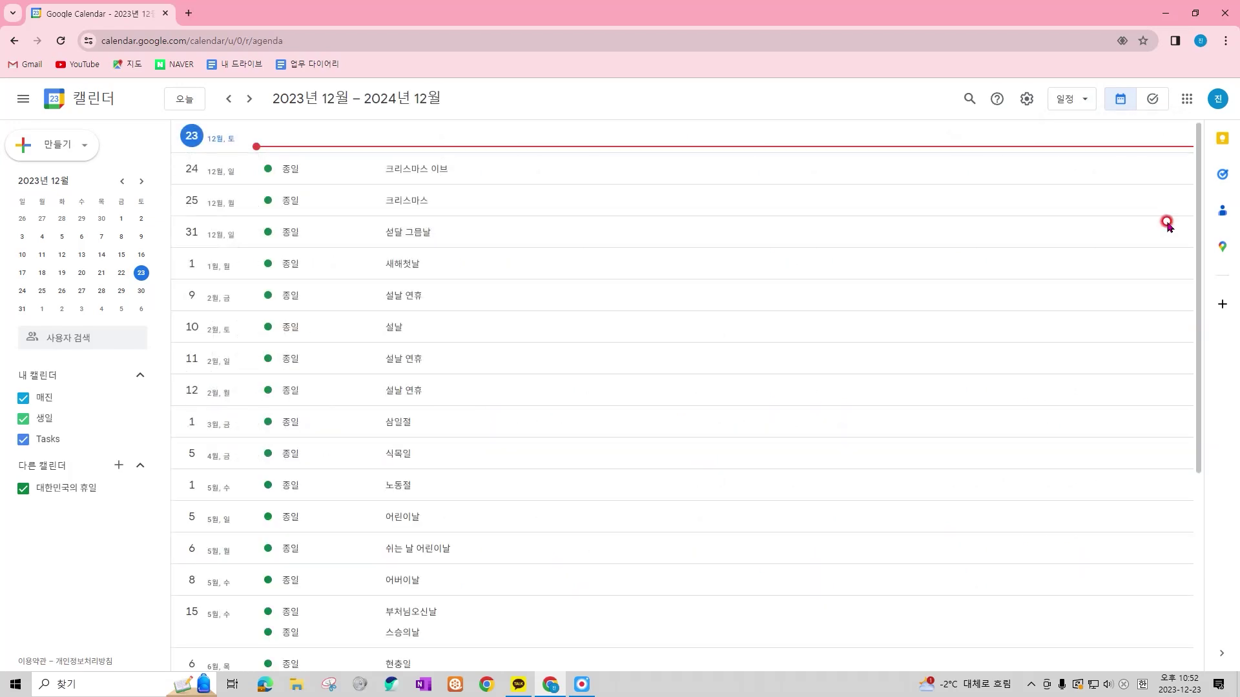
left_click(1090, 98)
left_click(1138, 248)
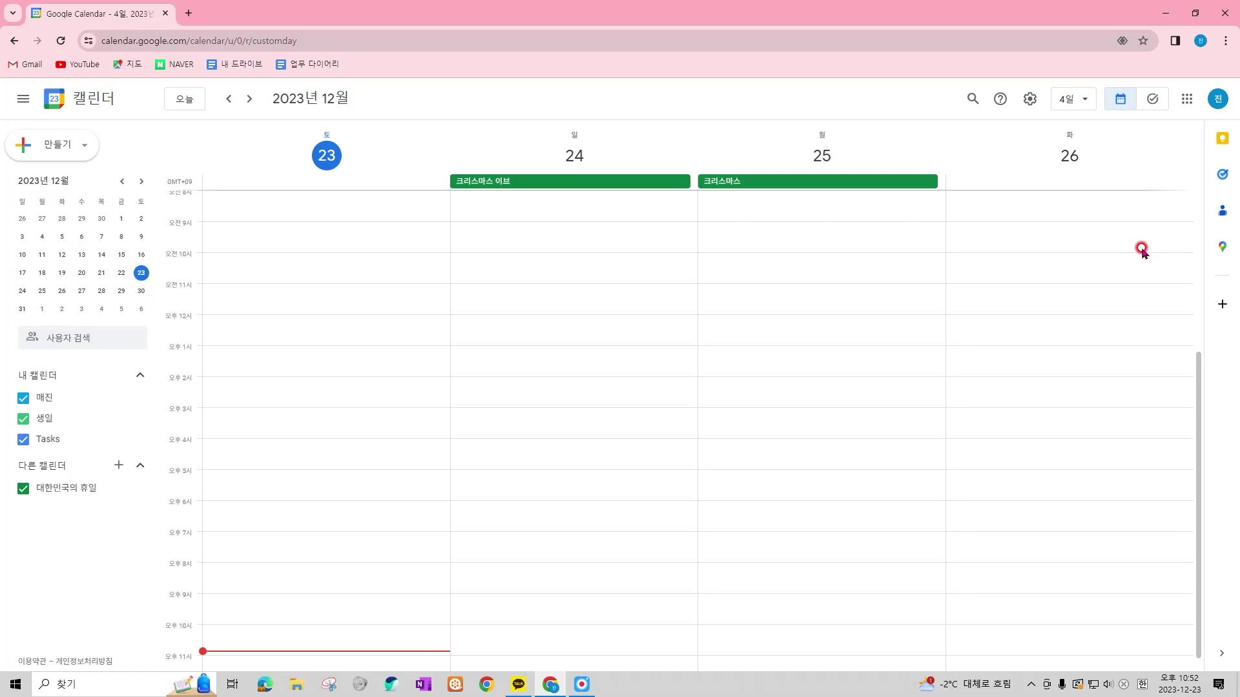
left_click(1085, 99)
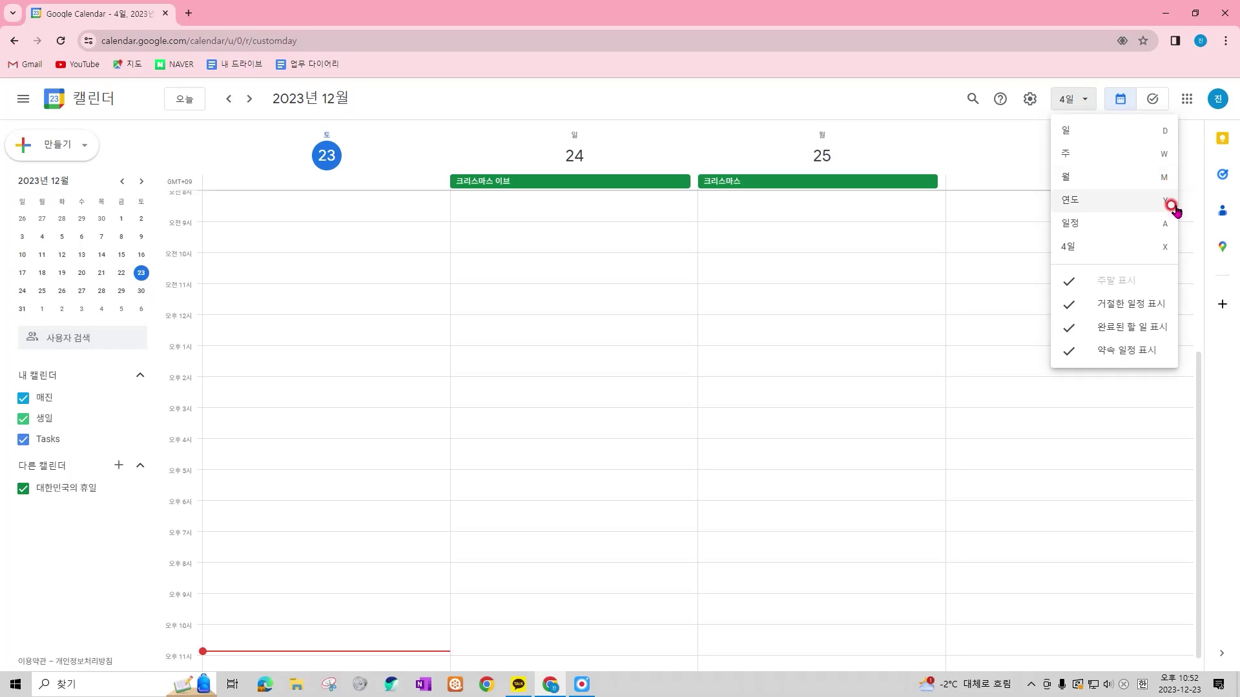
left_click(1172, 247)
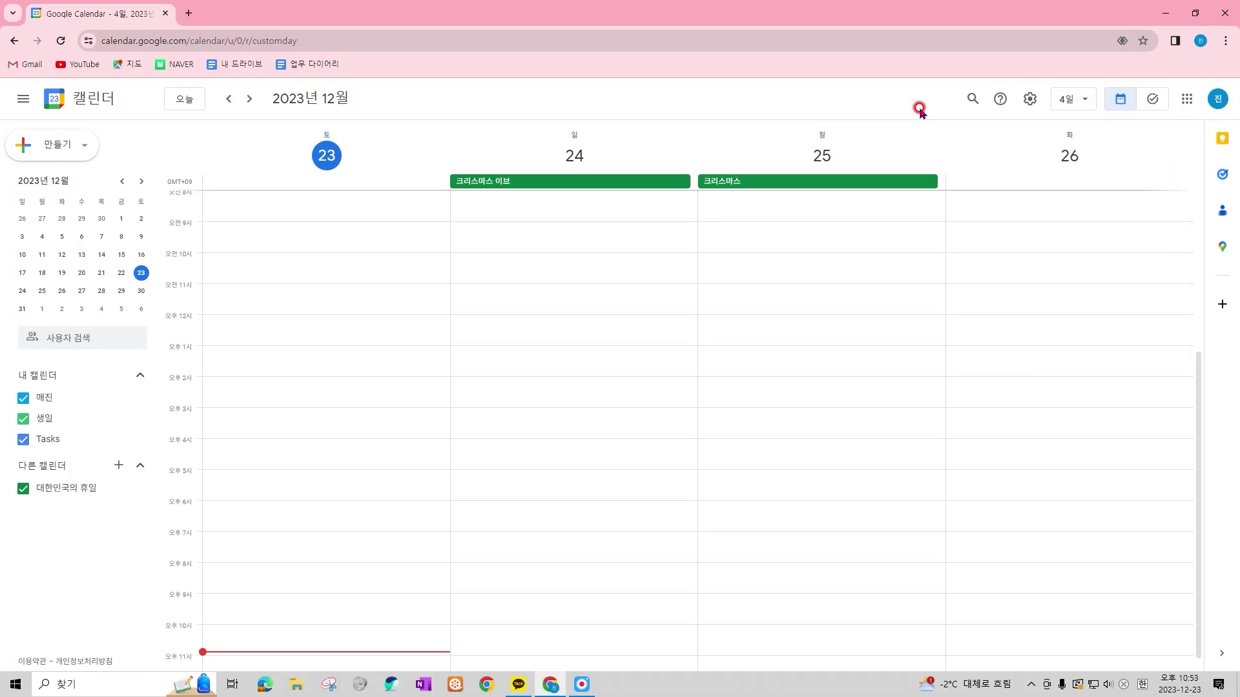
key("m")
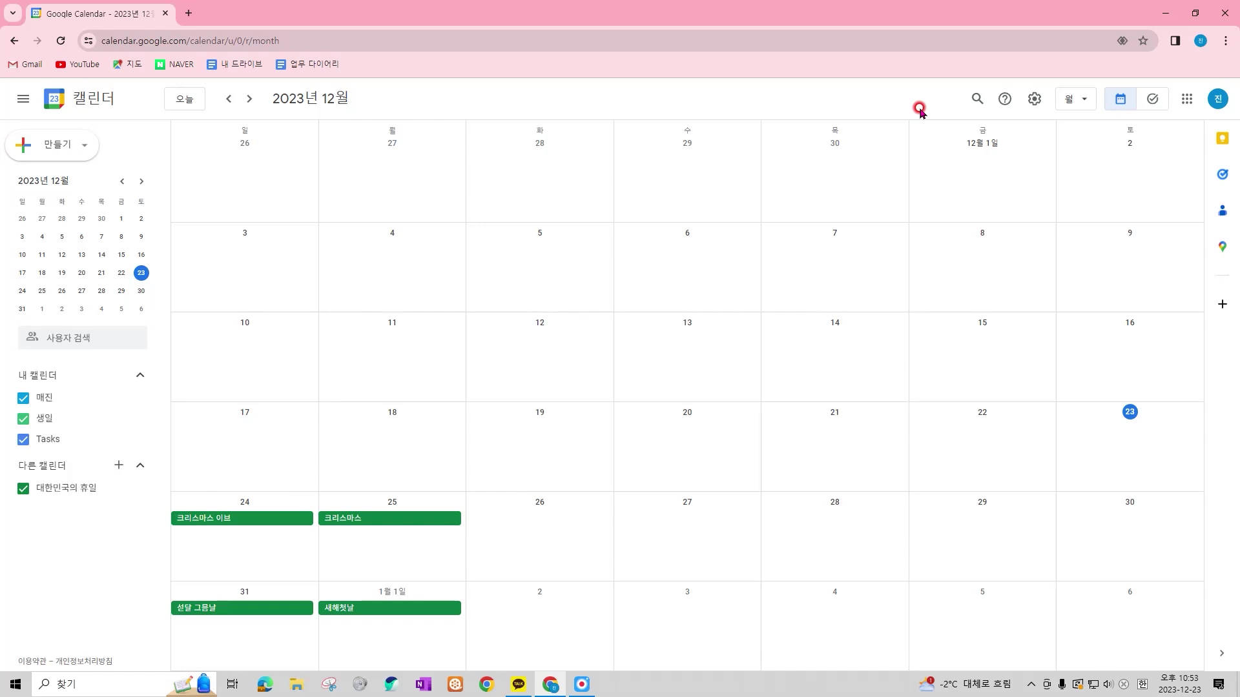
Hide and restore the side panel, scroll ahead, and jump back to the current month
left_click(35, 114)
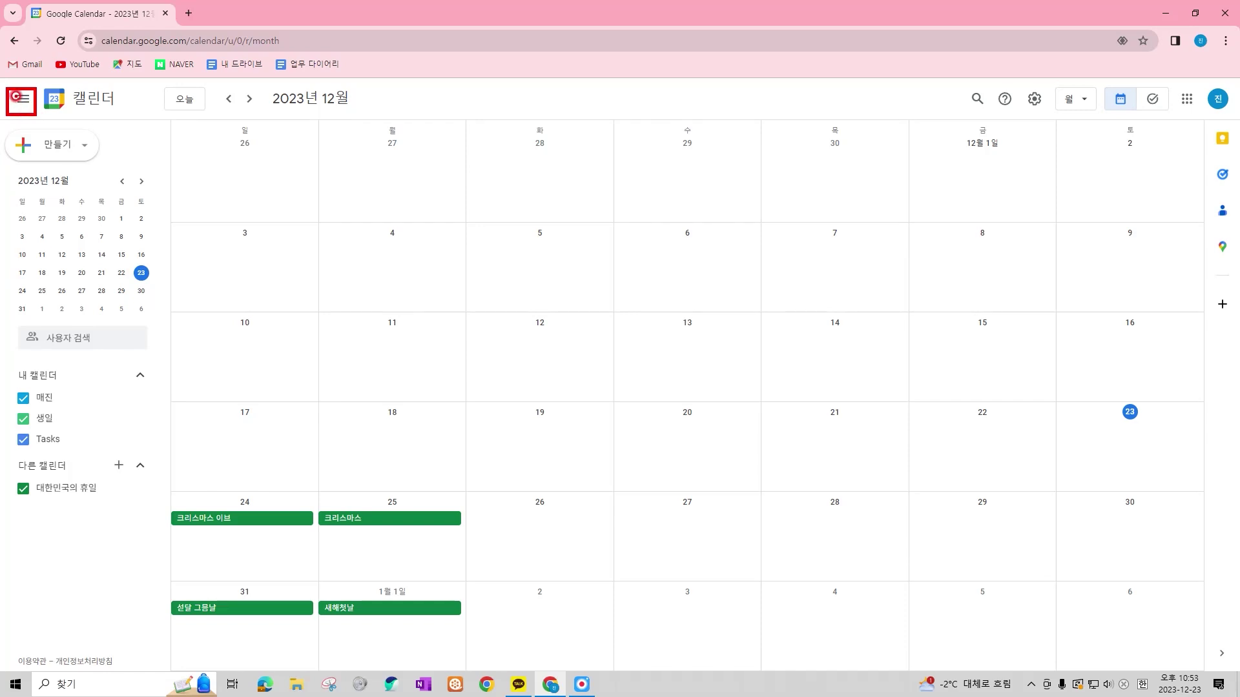
mouse_move(2, 121)
left_mouse_down()
mouse_move(110, 285)
mouse_move(168, 510)
left_mouse_up()
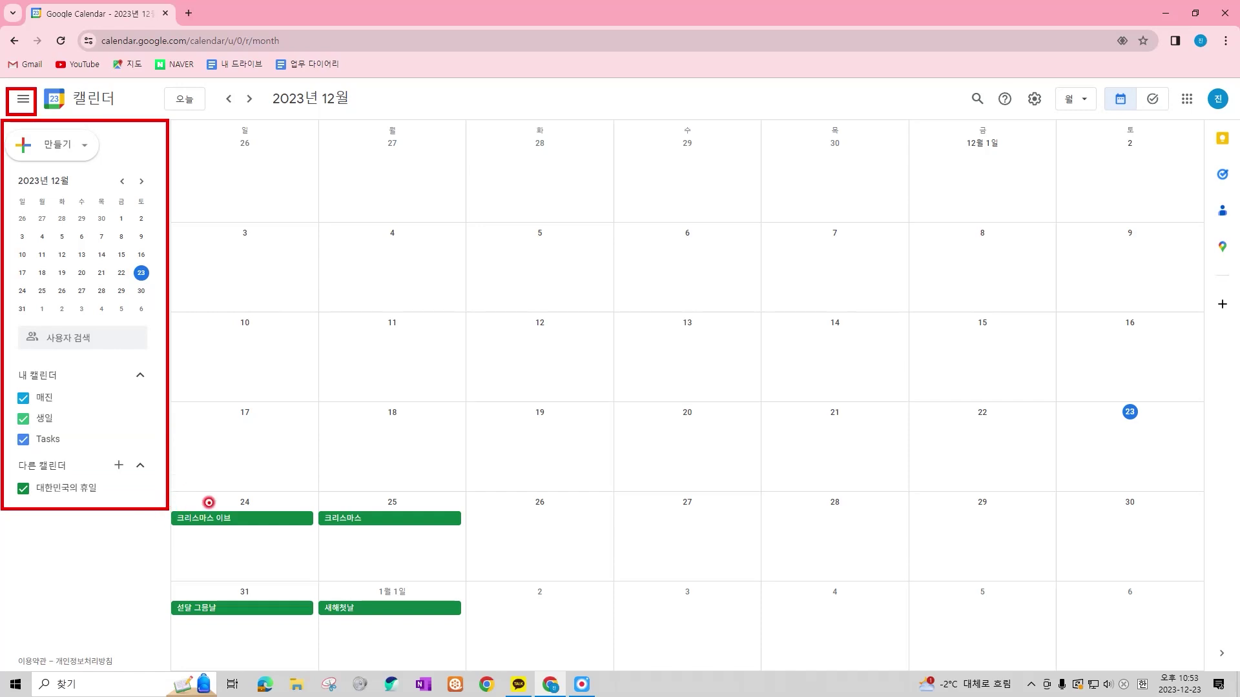
key("Escape")
left_click(24, 102)
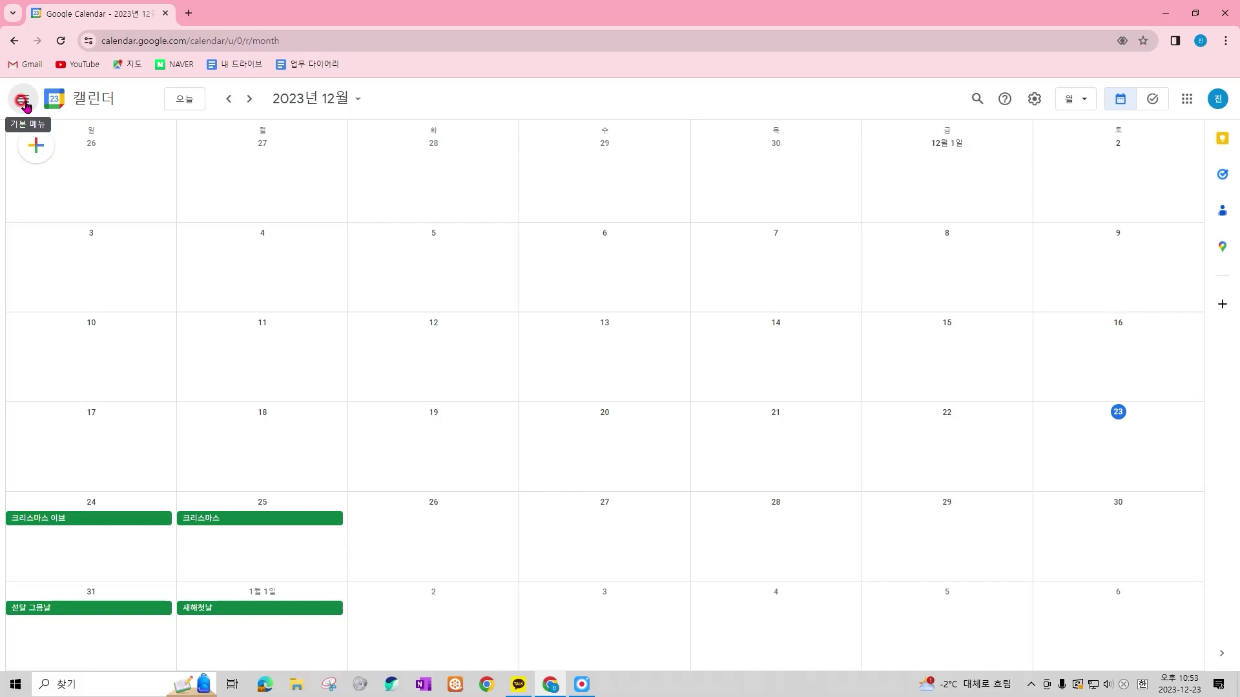
left_click(24, 102)
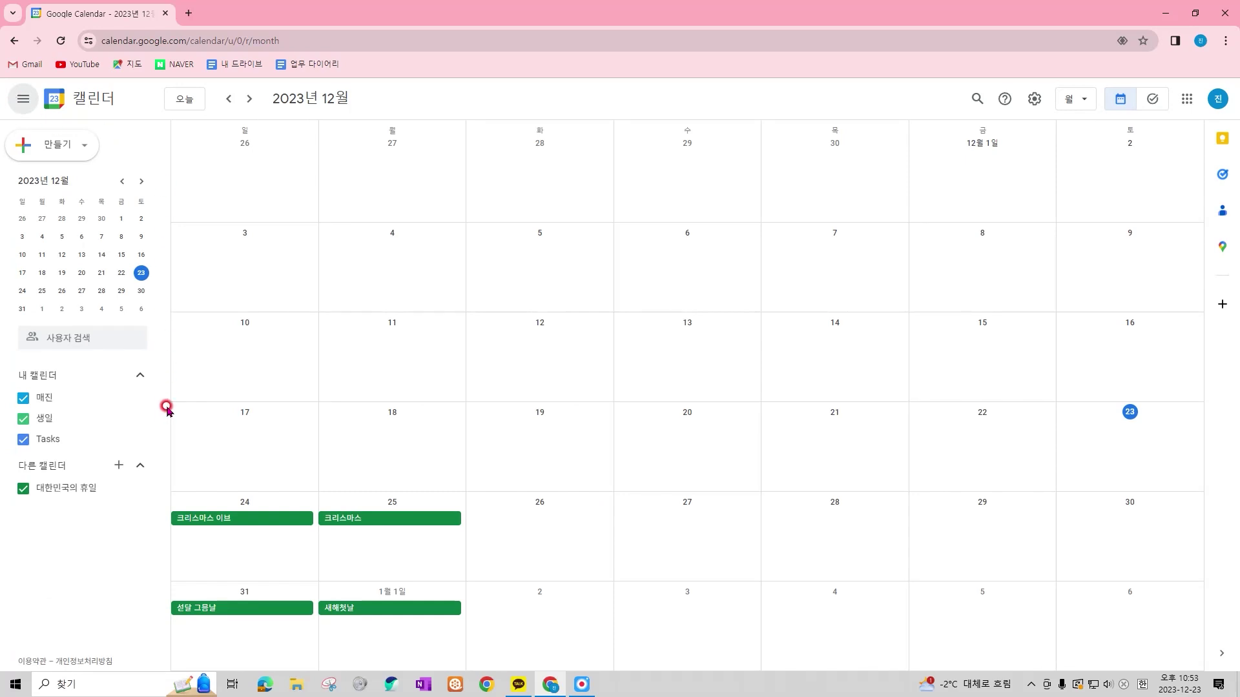
scroll(750, 307, "down", 1)
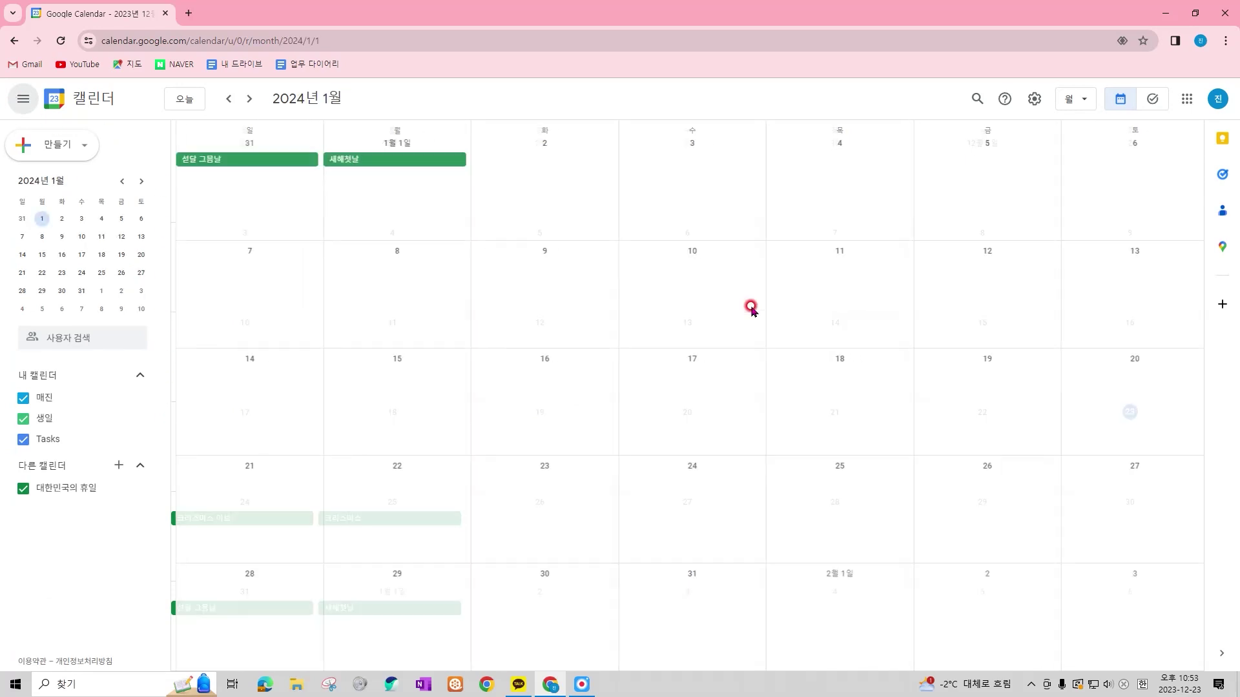
scroll(750, 307, "down", 1)
scroll(750, 309, "down", 2)
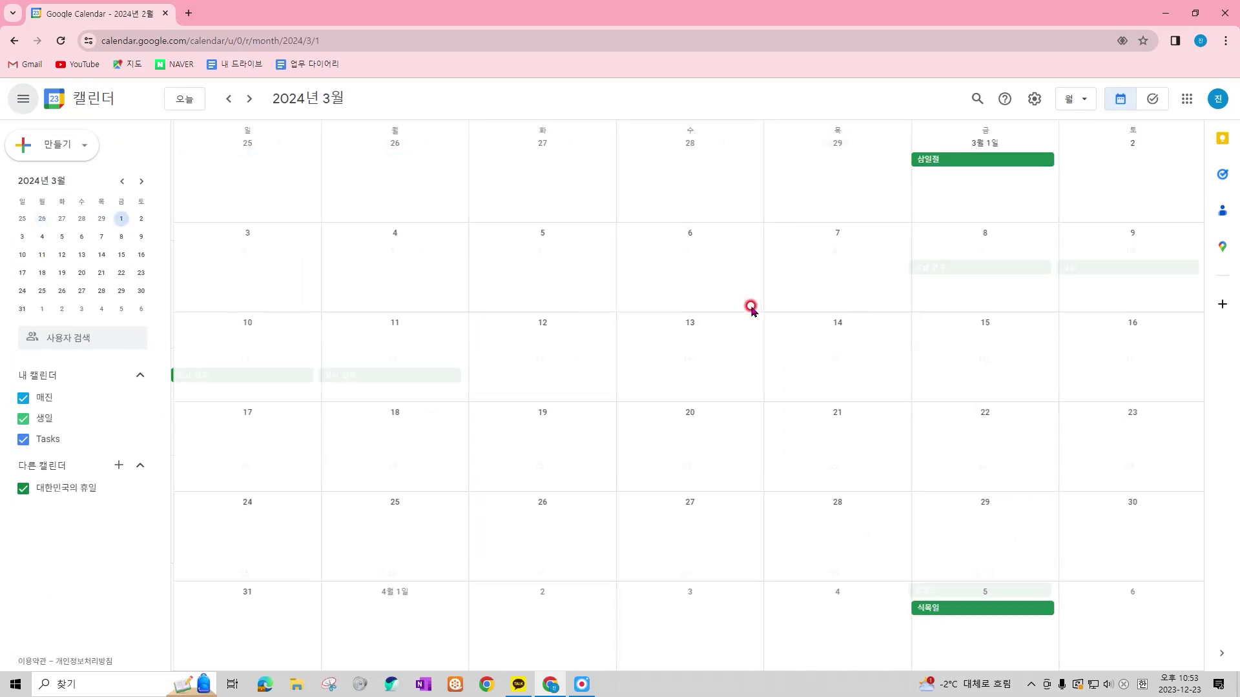
left_click(187, 100)
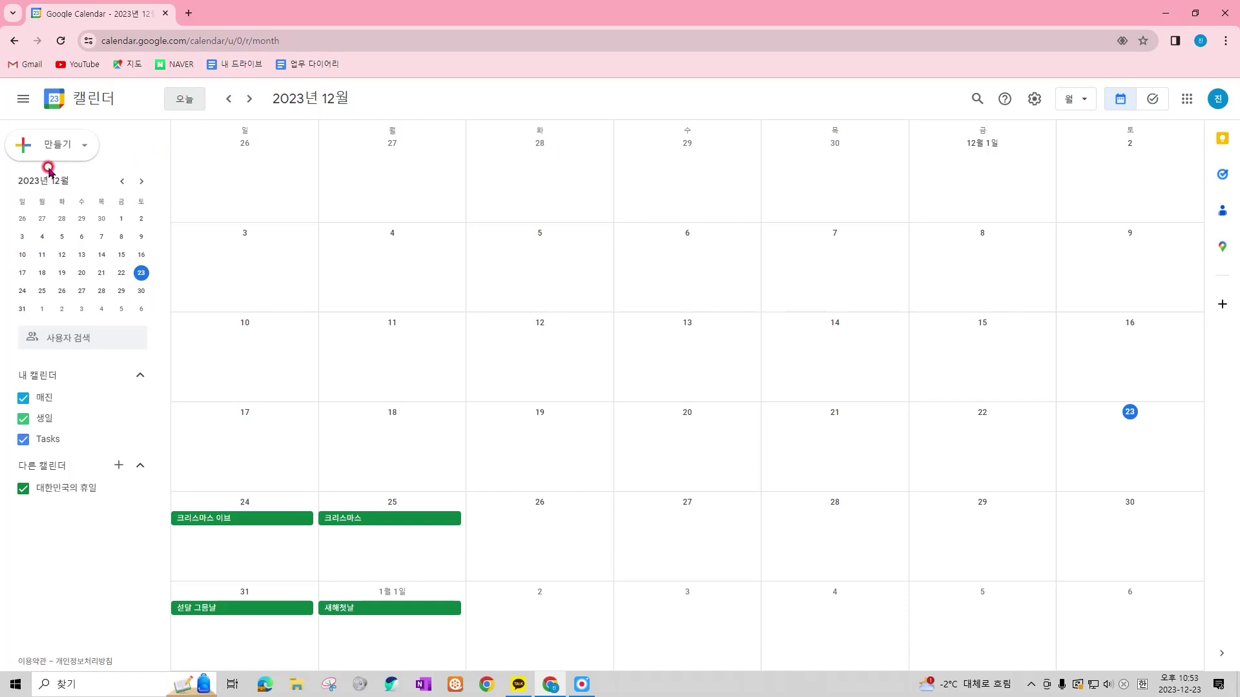
Highlight the sidebar's mini calendar and calendar lists
left_click_drag(2, 121, 104, 161)
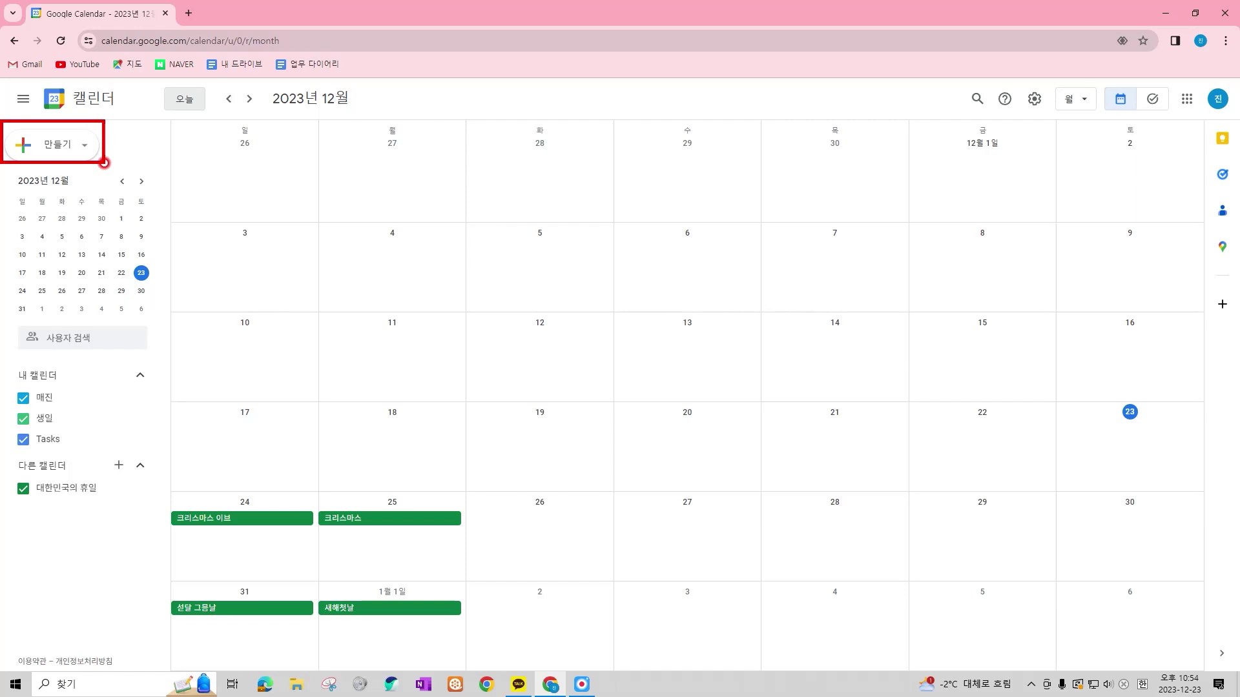
left_click_drag(10, 168, 155, 320)
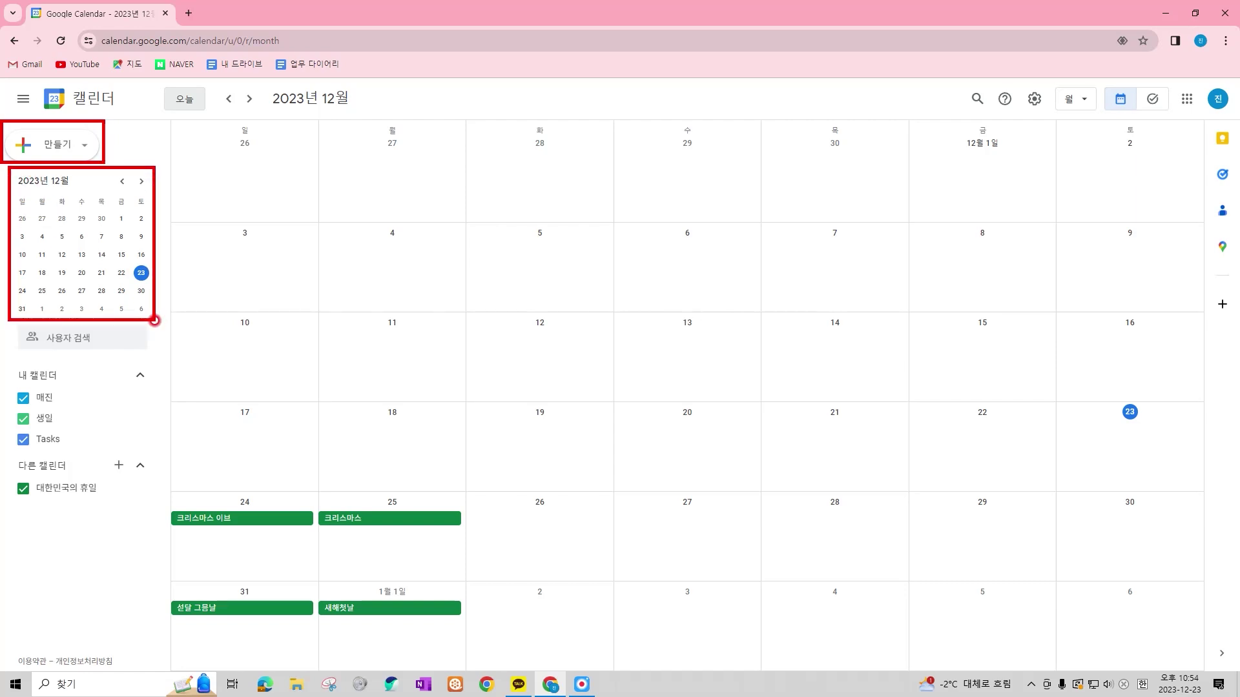
left_click_drag(13, 322, 152, 358)
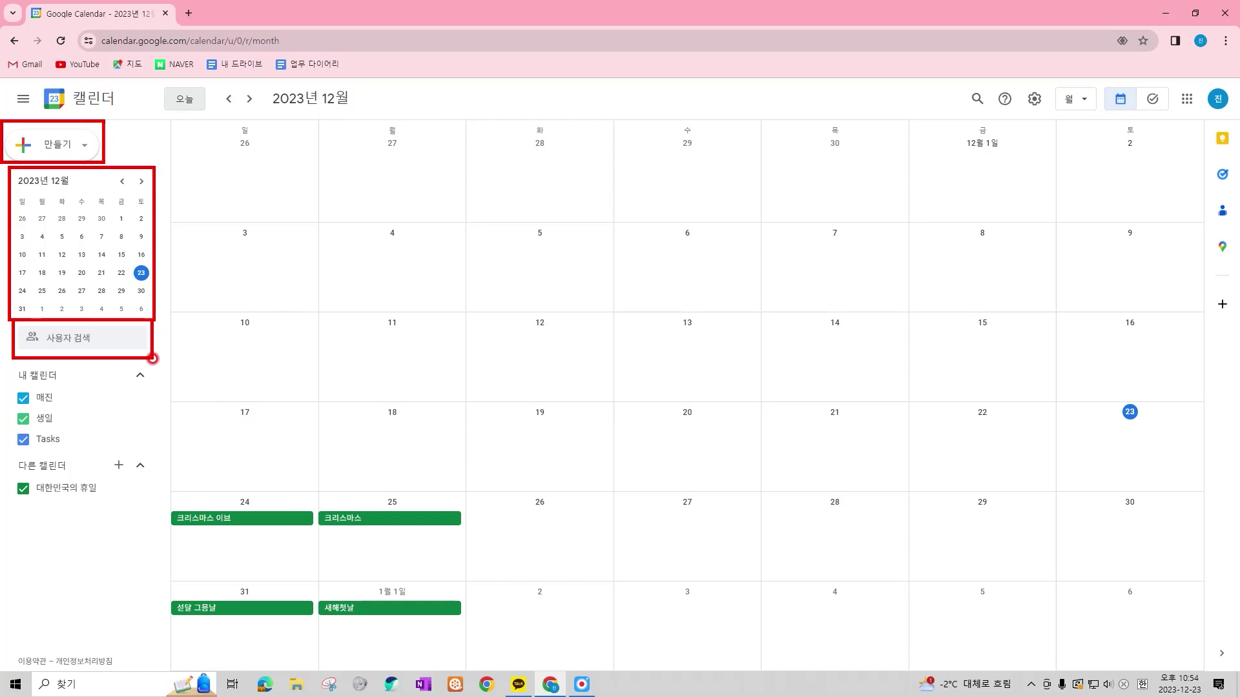
key("e")
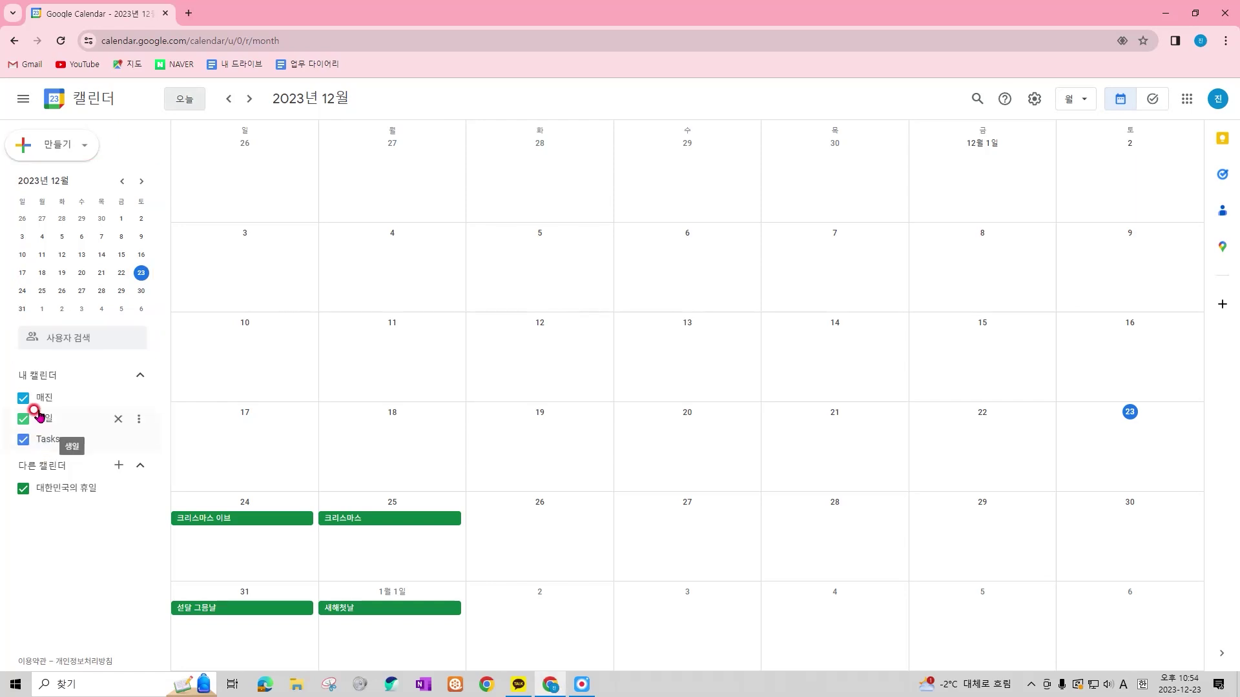
left_click_drag(5, 359, 165, 453)
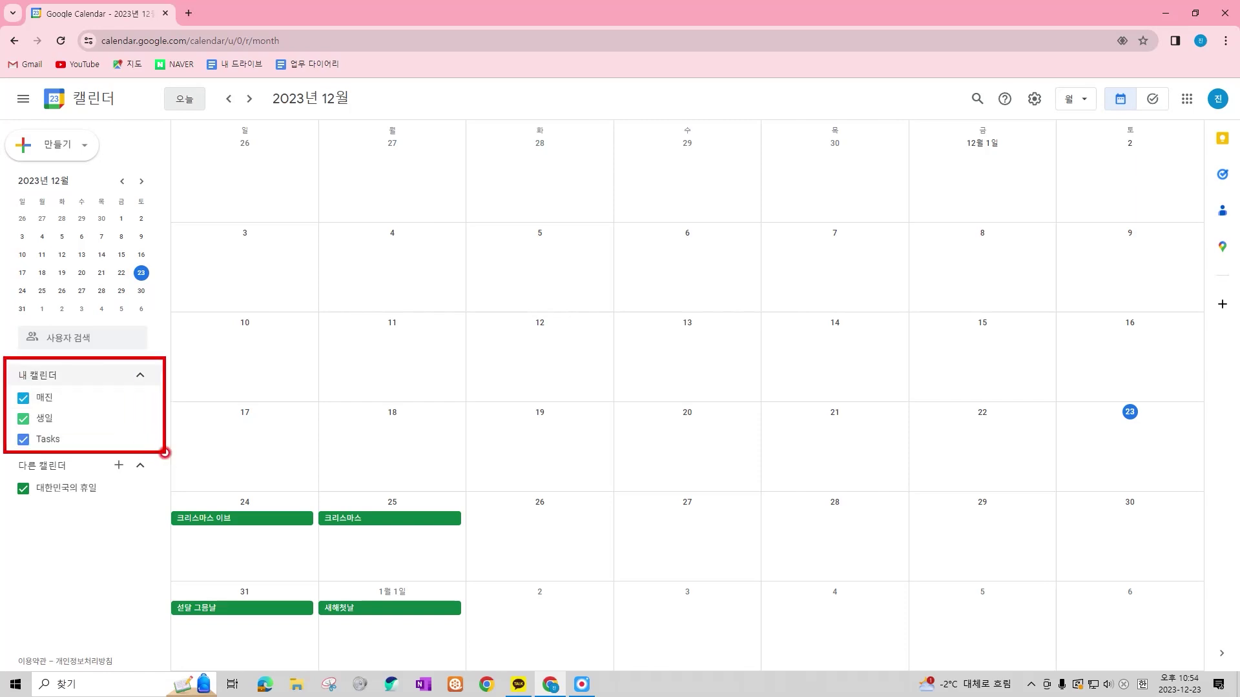
left_click_drag(10, 384, 70, 409)
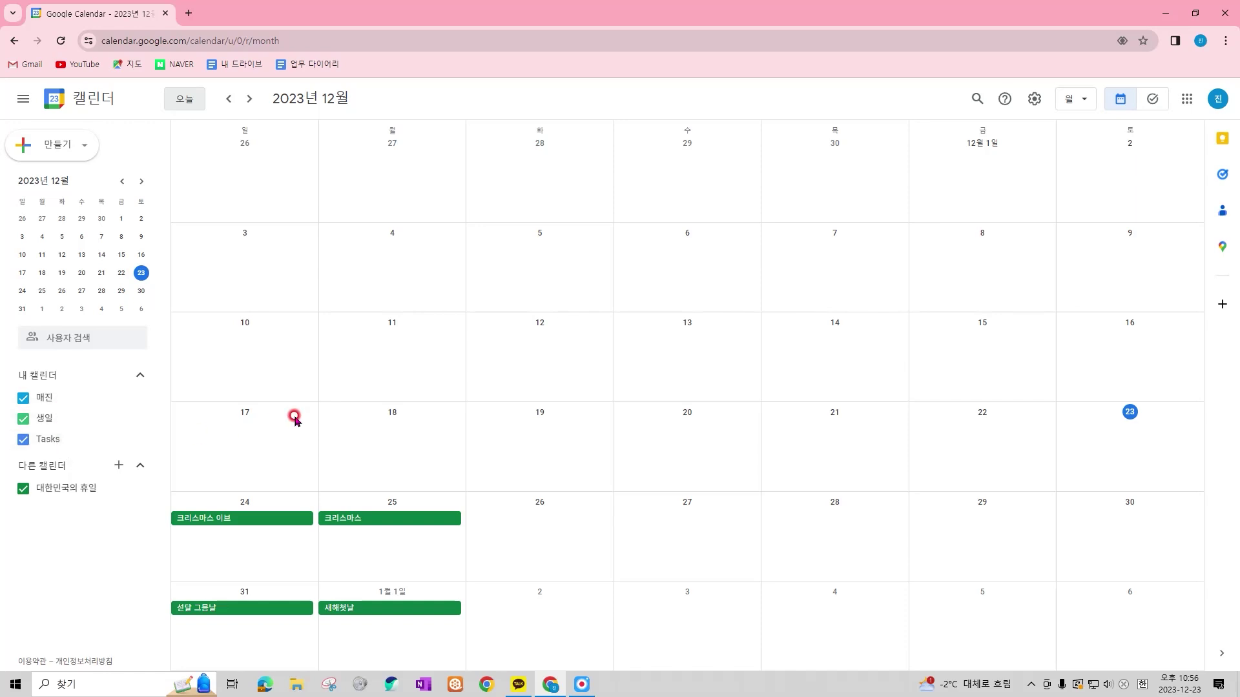
Toggle 생일 and 대한민국의 휴일 off and on, then colour the holiday calendar purple
left_click(25, 420)
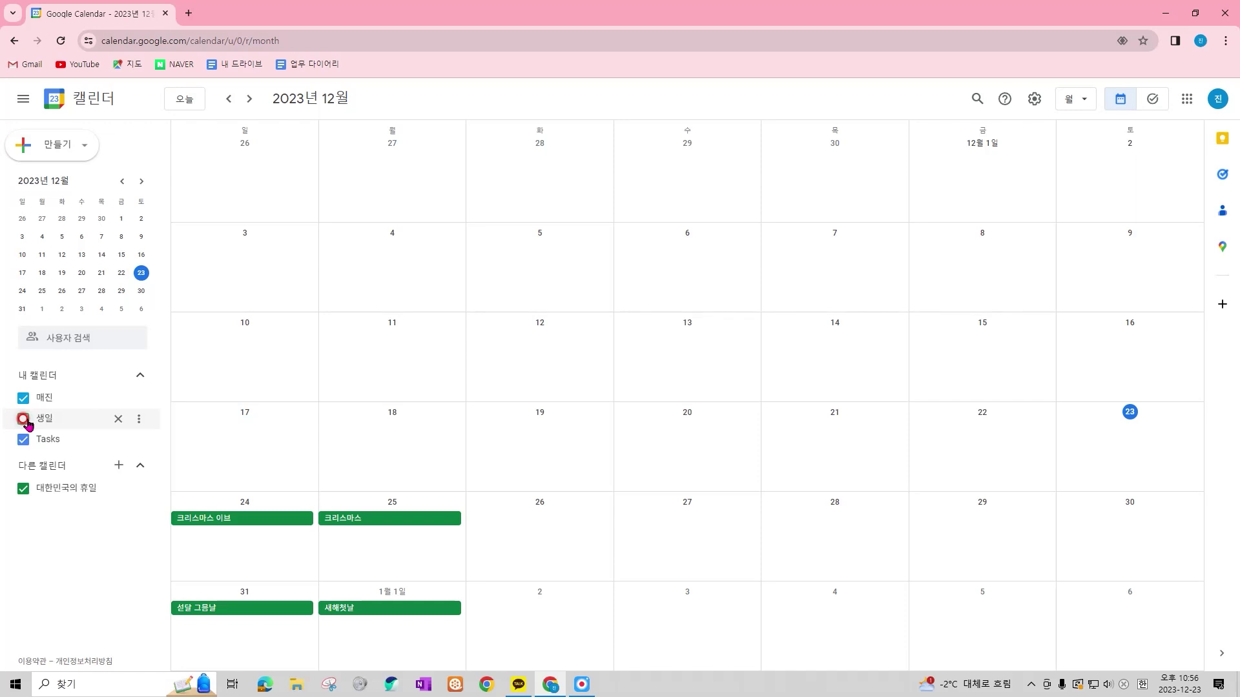
left_click(25, 420)
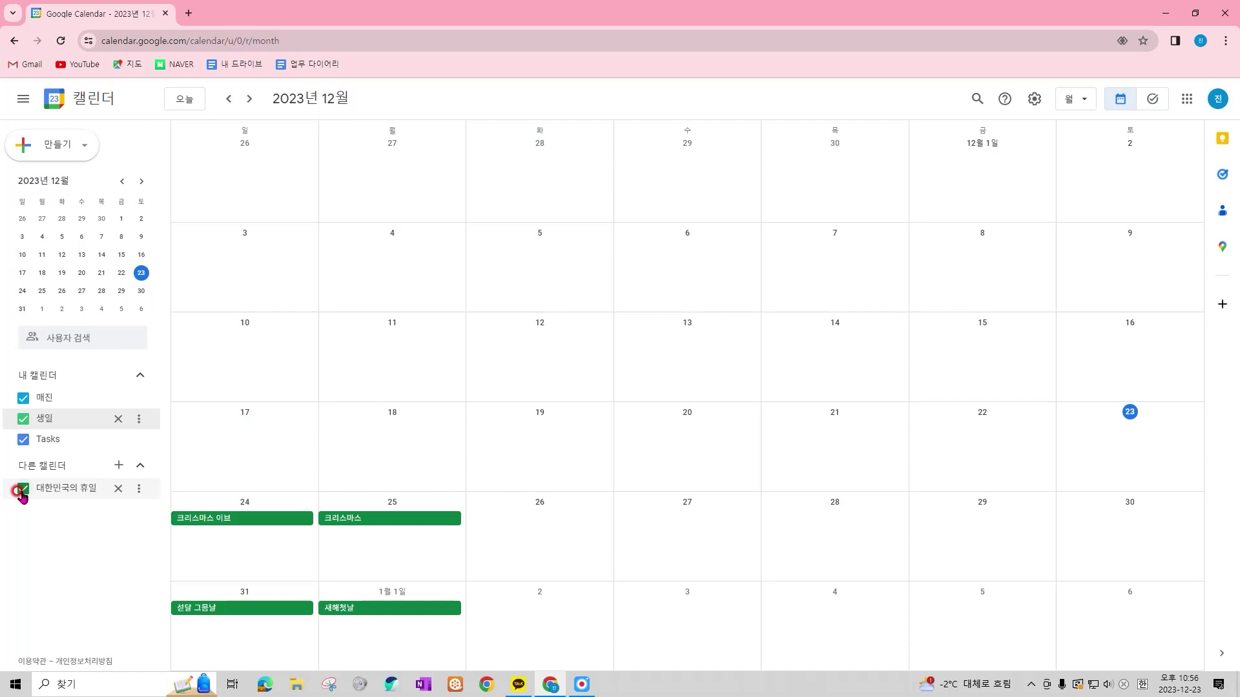
left_click(22, 490)
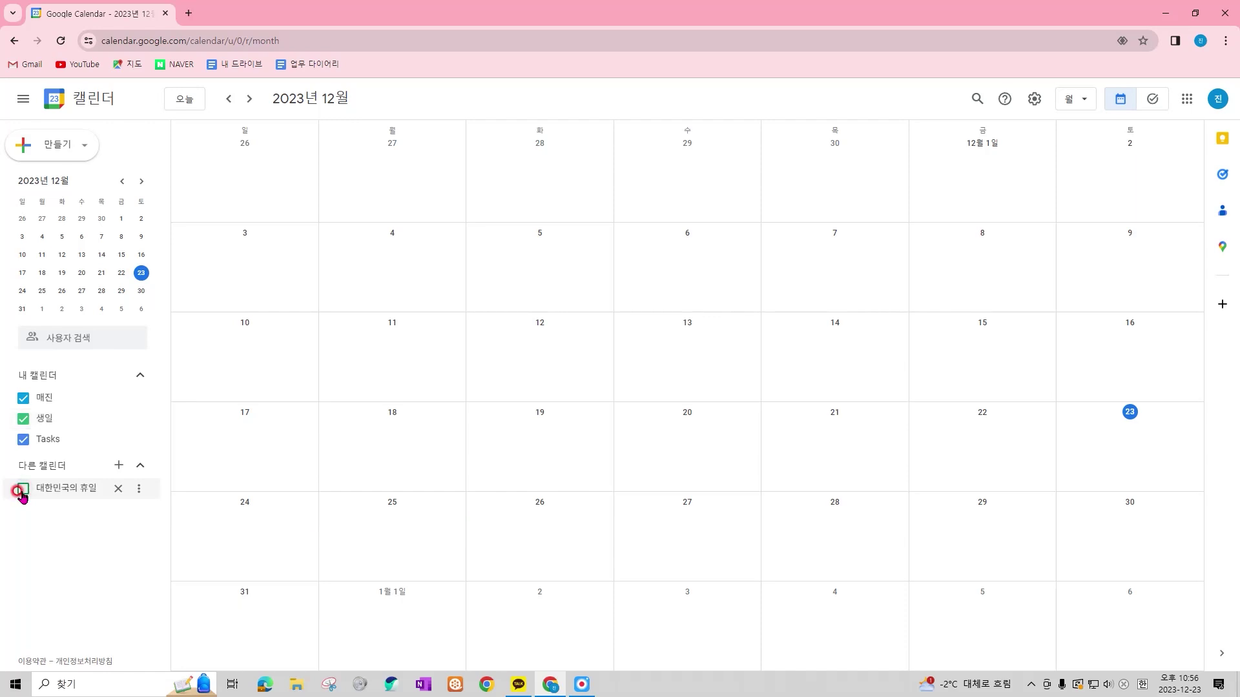
left_click(22, 490)
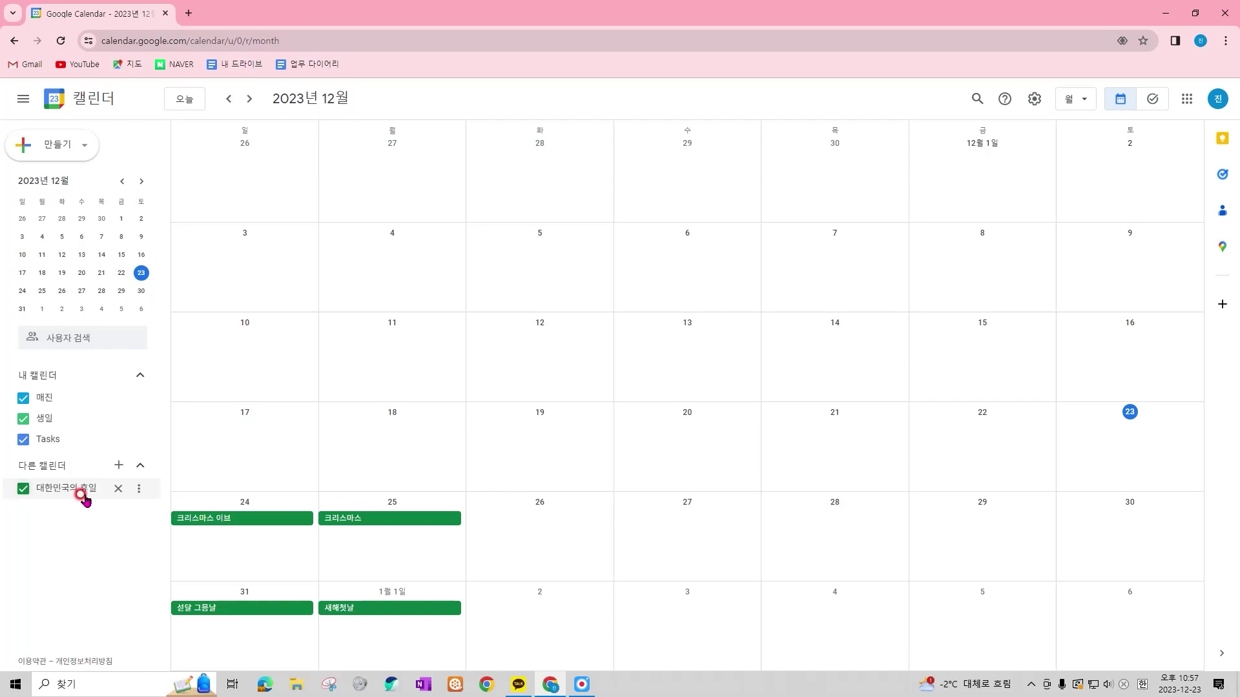
left_click(138, 489)
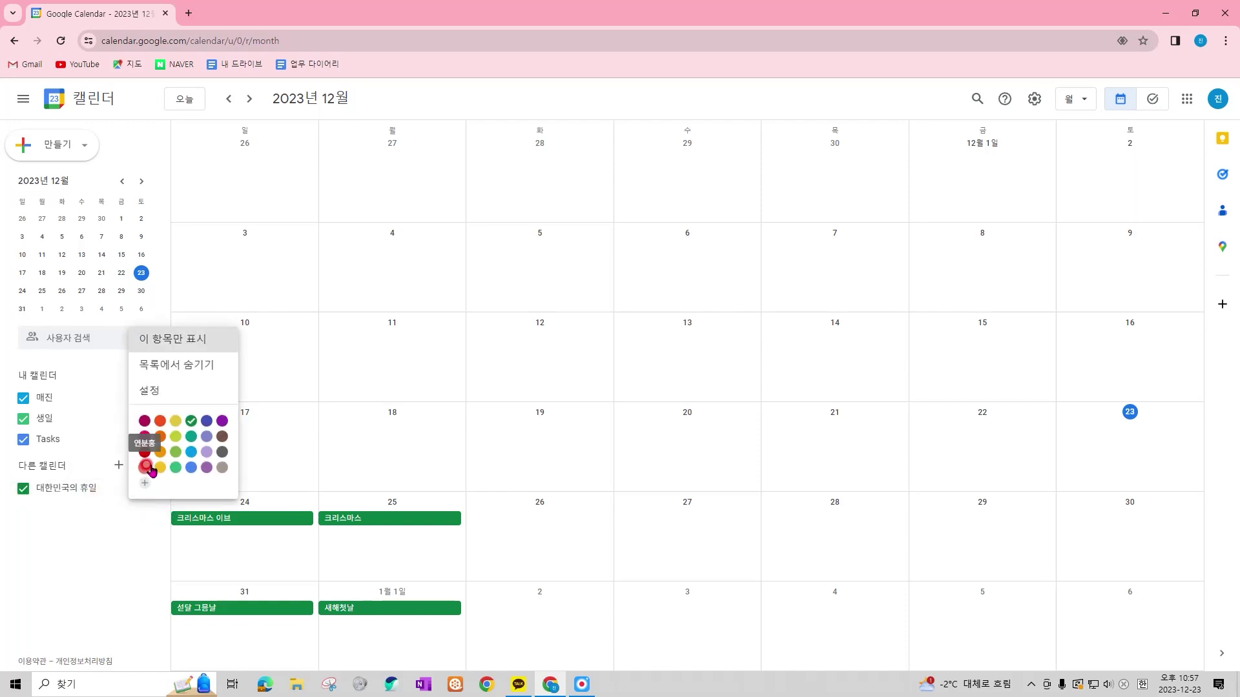
left_click(221, 421)
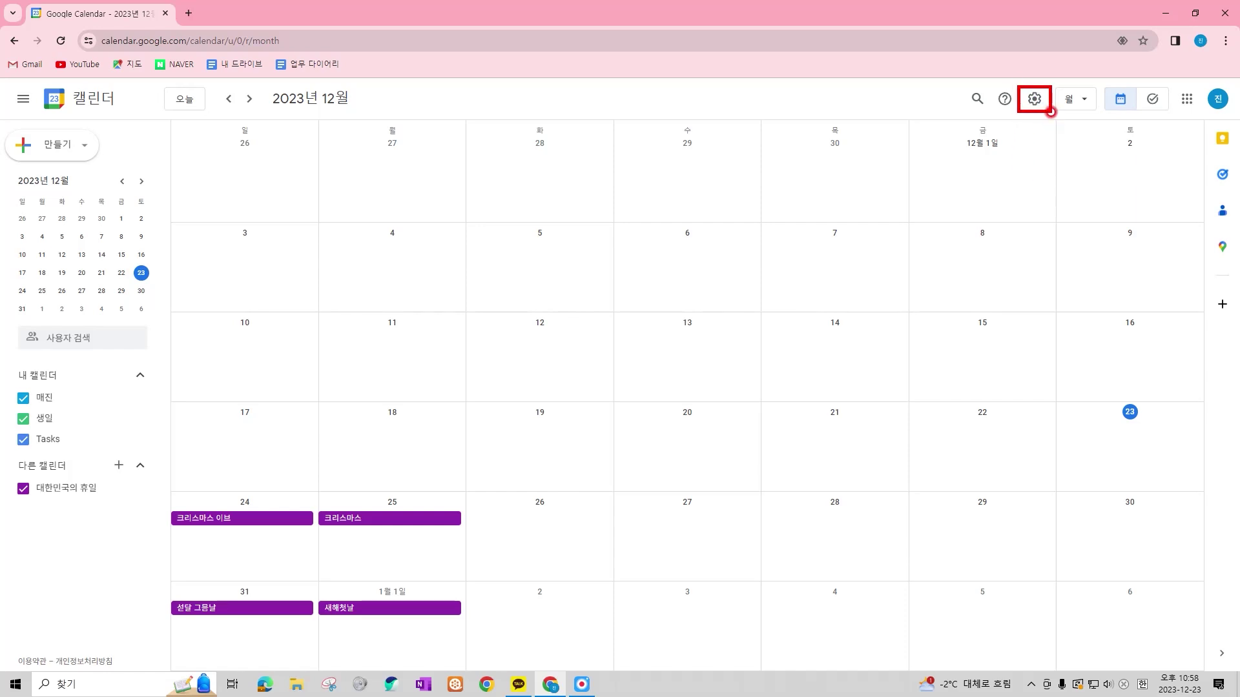
In Settings, open the personal calendar's page and rename it '01 개인일정'
left_click(1035, 104)
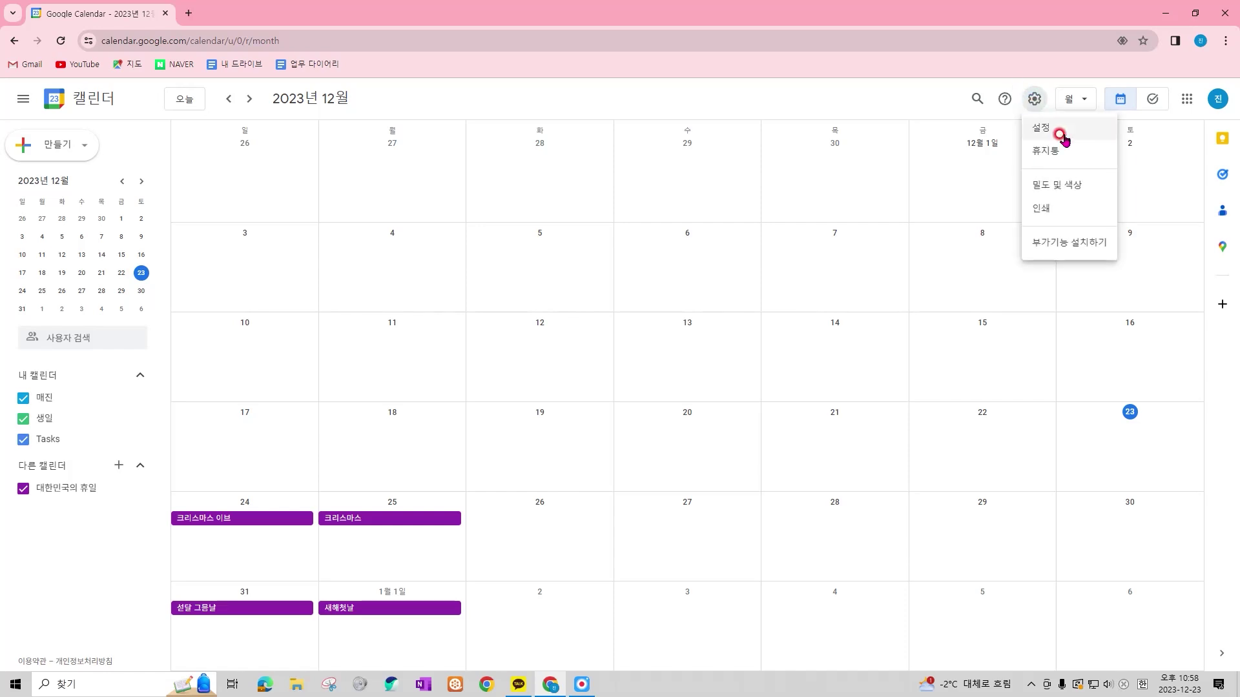
left_click(1096, 127)
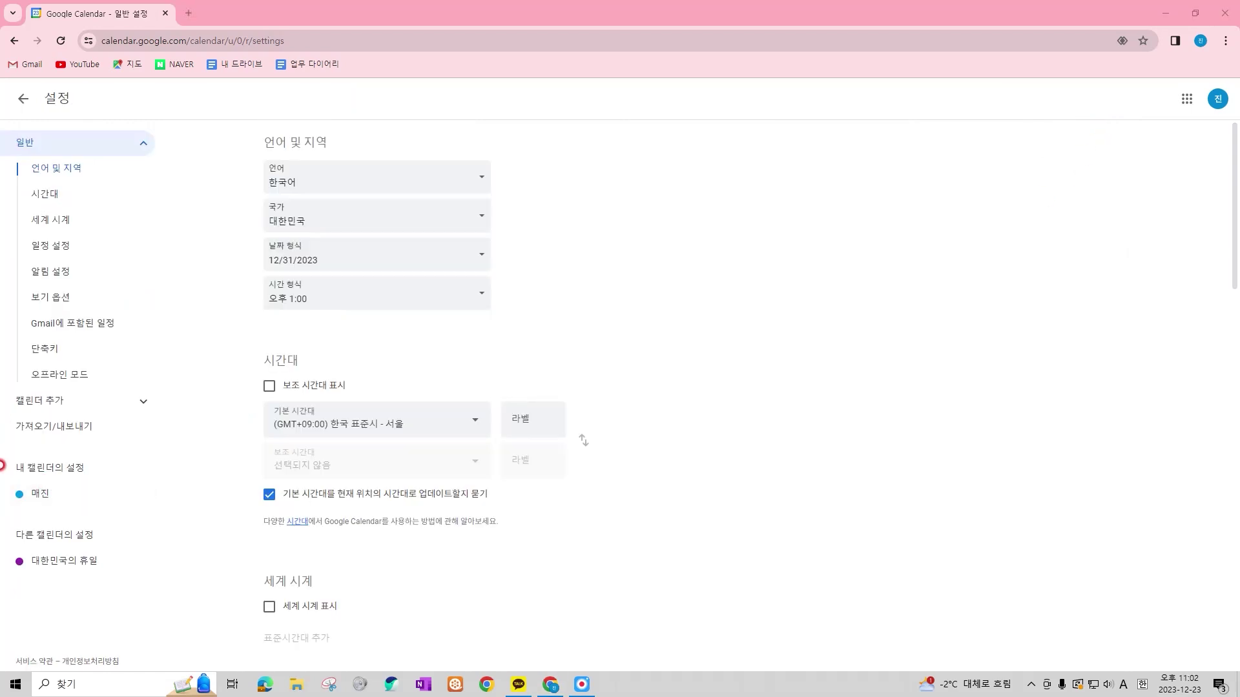
left_click_drag(9, 448, 117, 508)
key("Escape")
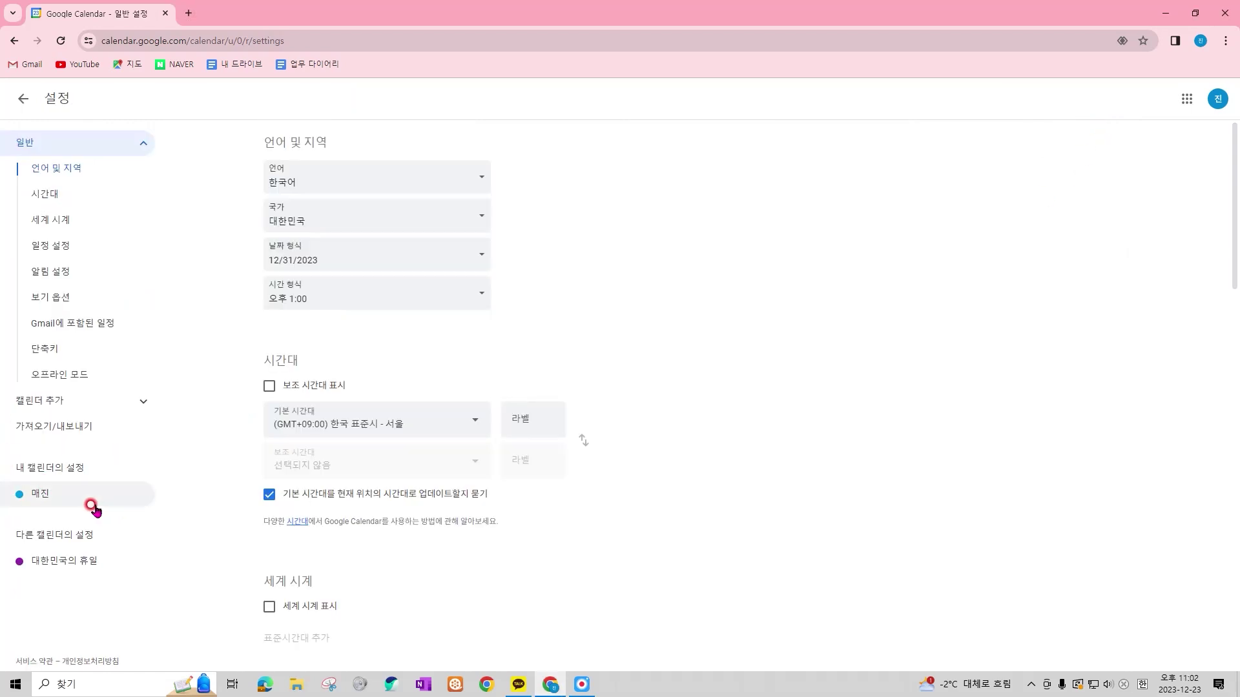
left_click(91, 497)
left_click(317, 175)
key("ctrl+a")
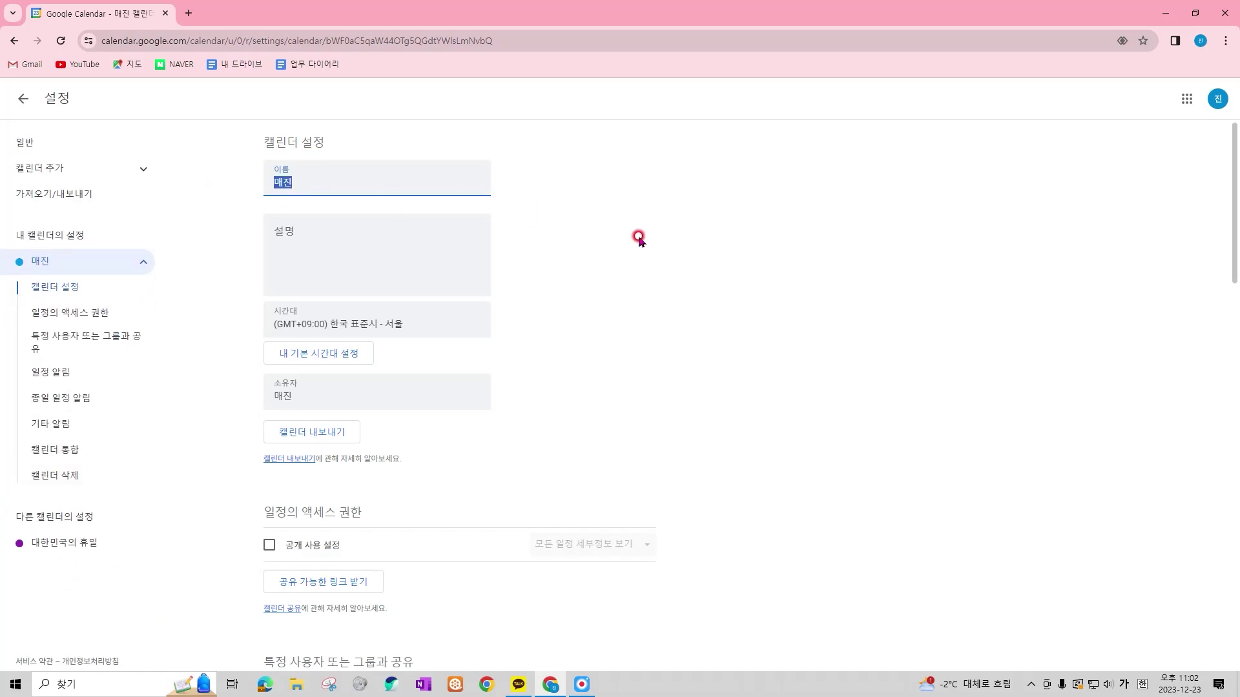
type("01 개인이")
type("ㄹ정")
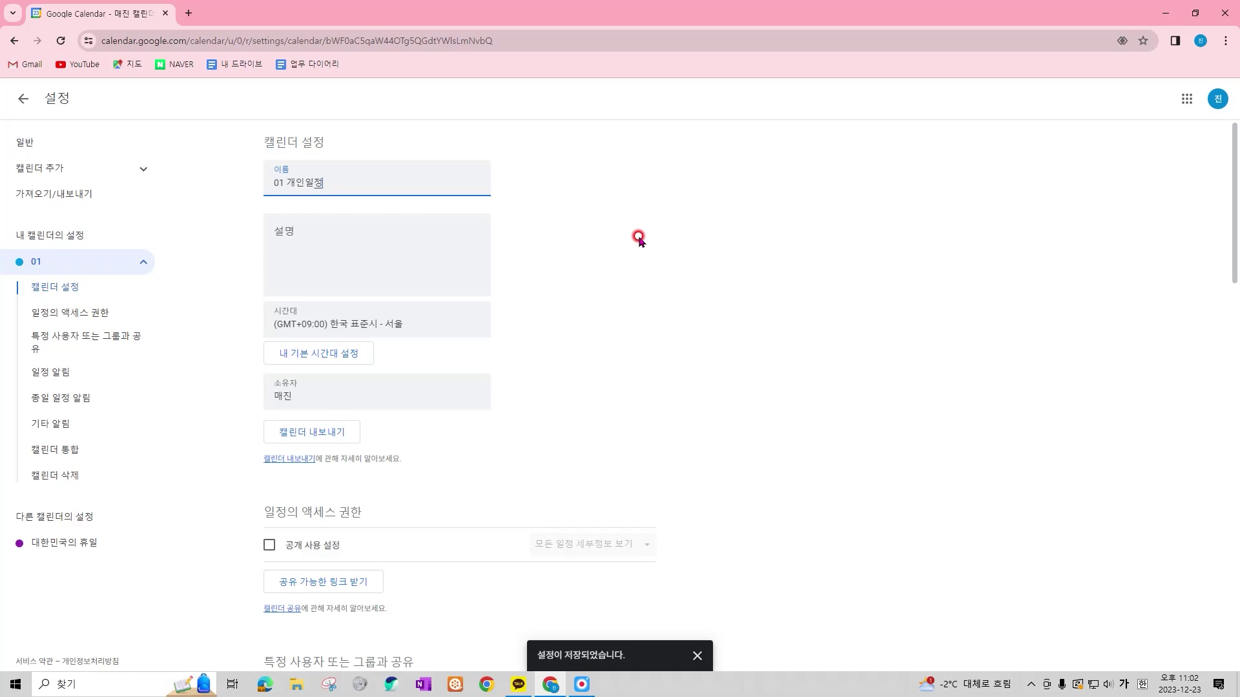
left_click(639, 239)
mouse_move(265, 169)
left_mouse_down()
mouse_move(287, 188)
mouse_move(332, 195)
left_mouse_up()
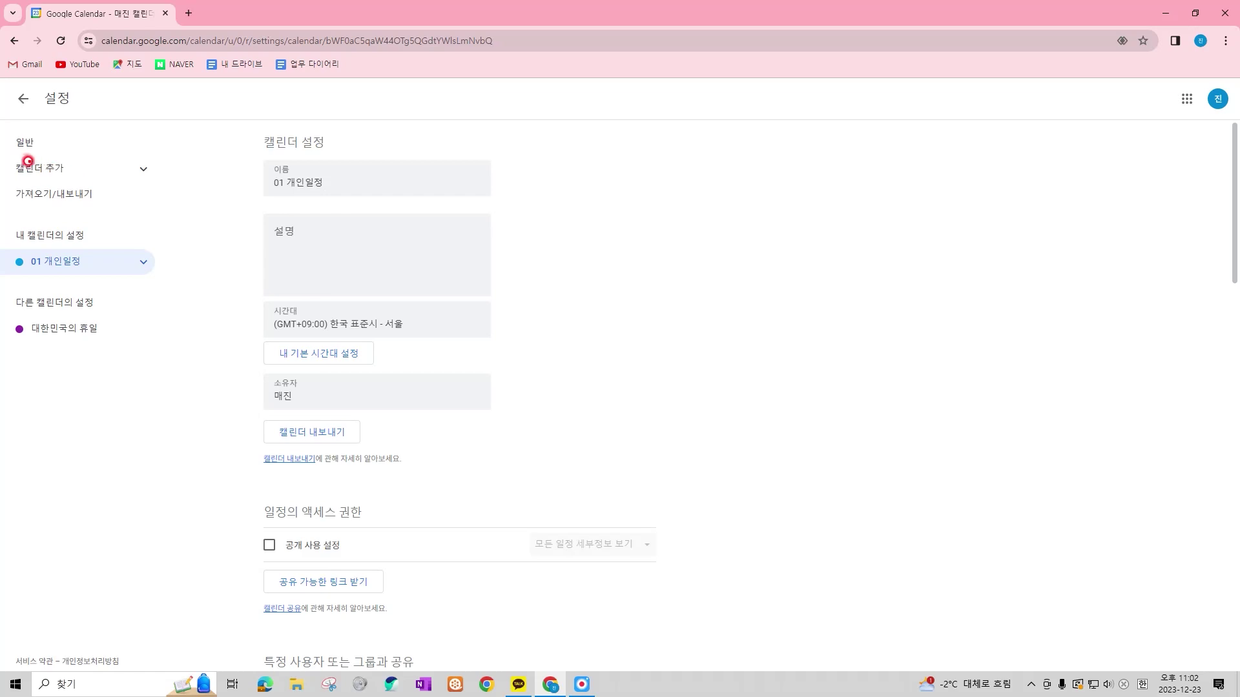
Create a new calendar named '02 업무'
left_click(144, 170)
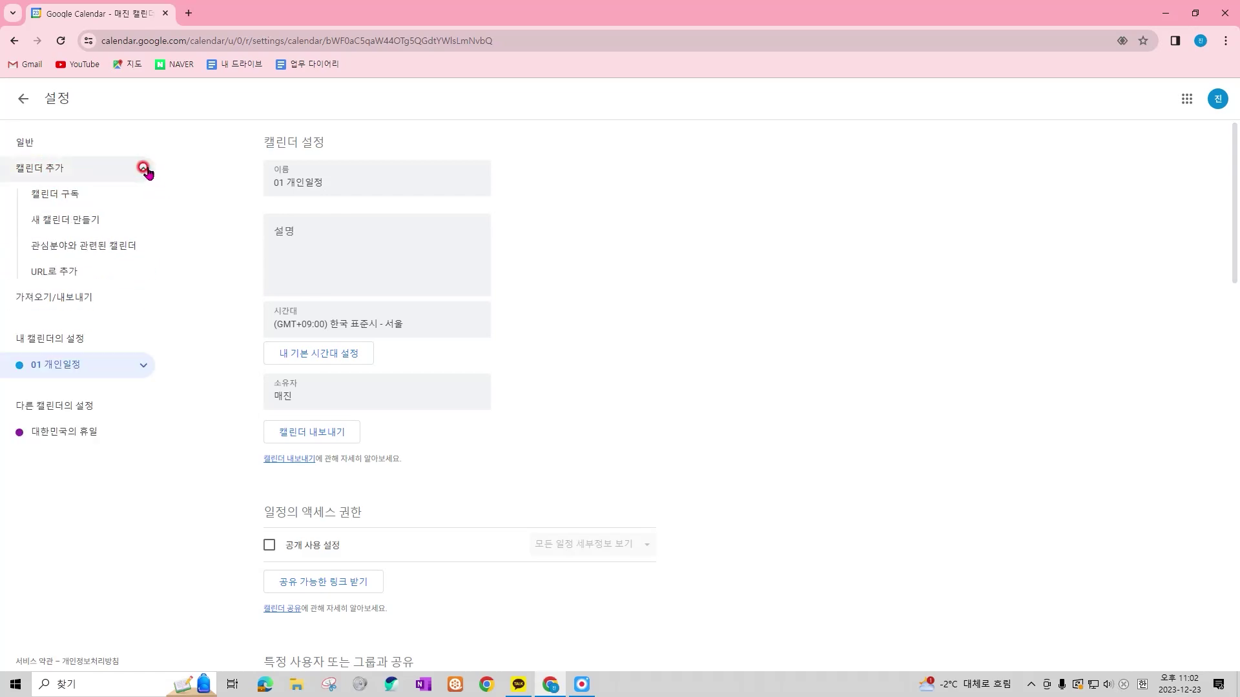
left_click(112, 222)
left_click(384, 173)
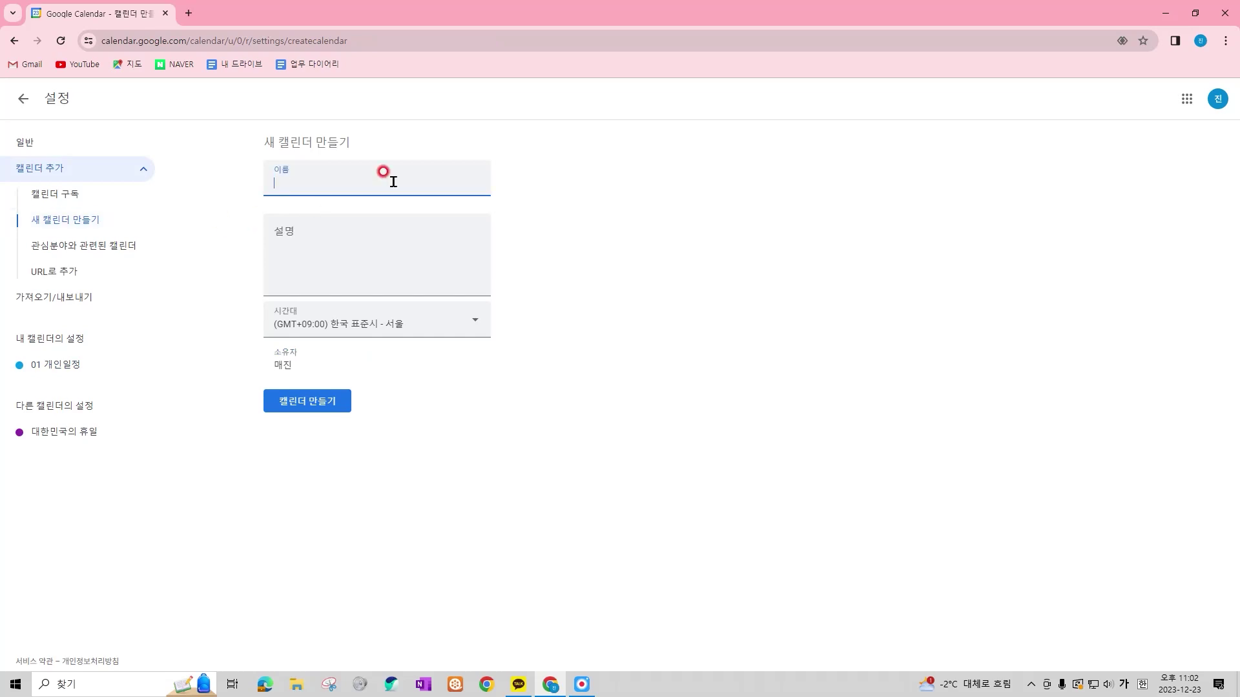
type("02 업무")
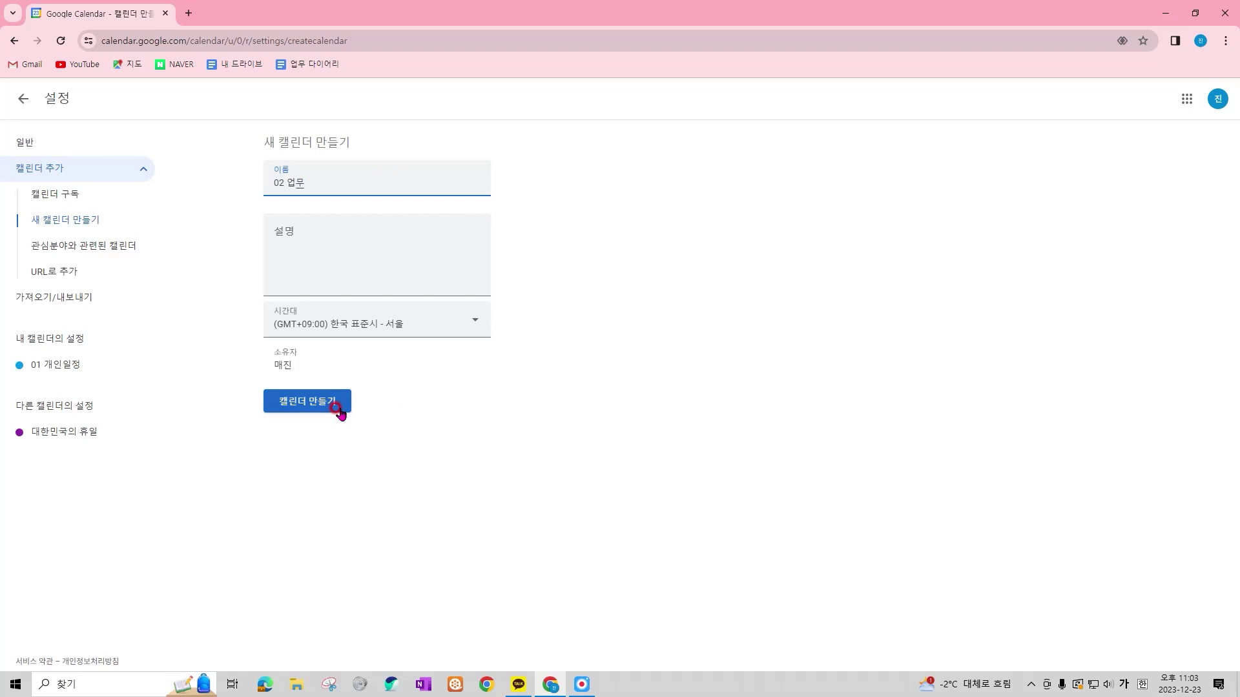
left_click(338, 408)
Create a second calendar named '03 기념일' and return to the December month view
left_click(401, 173)
type("03 기념일")
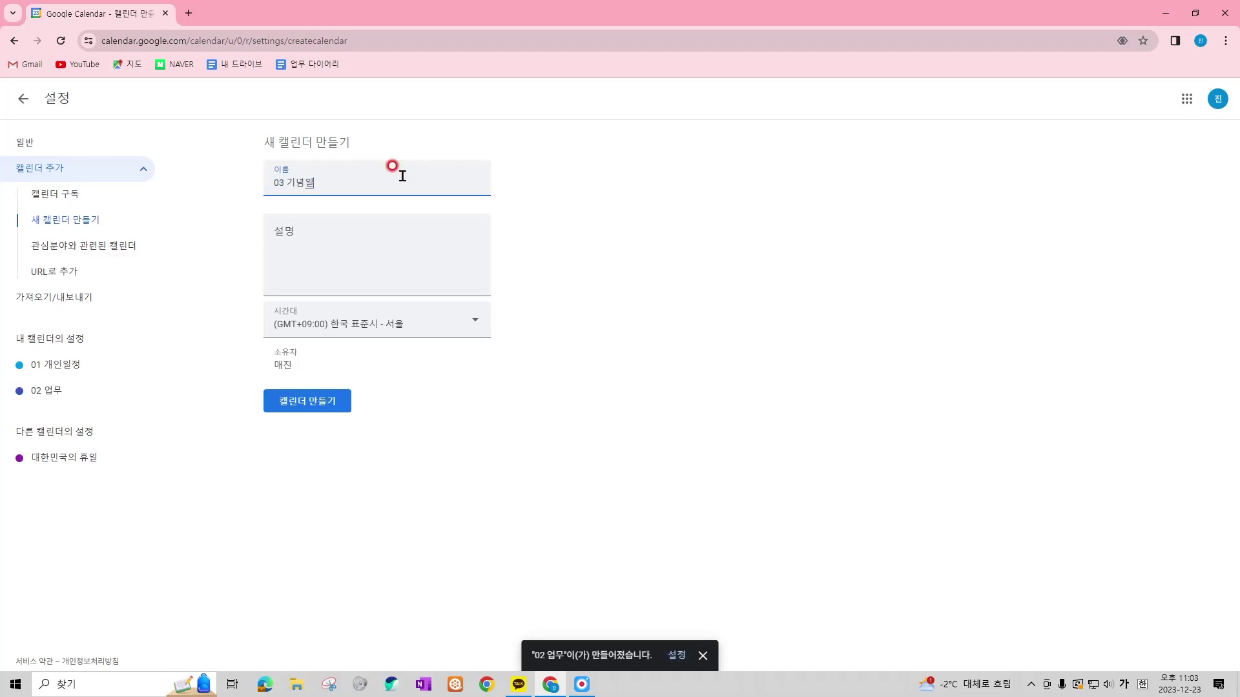
key("Return")
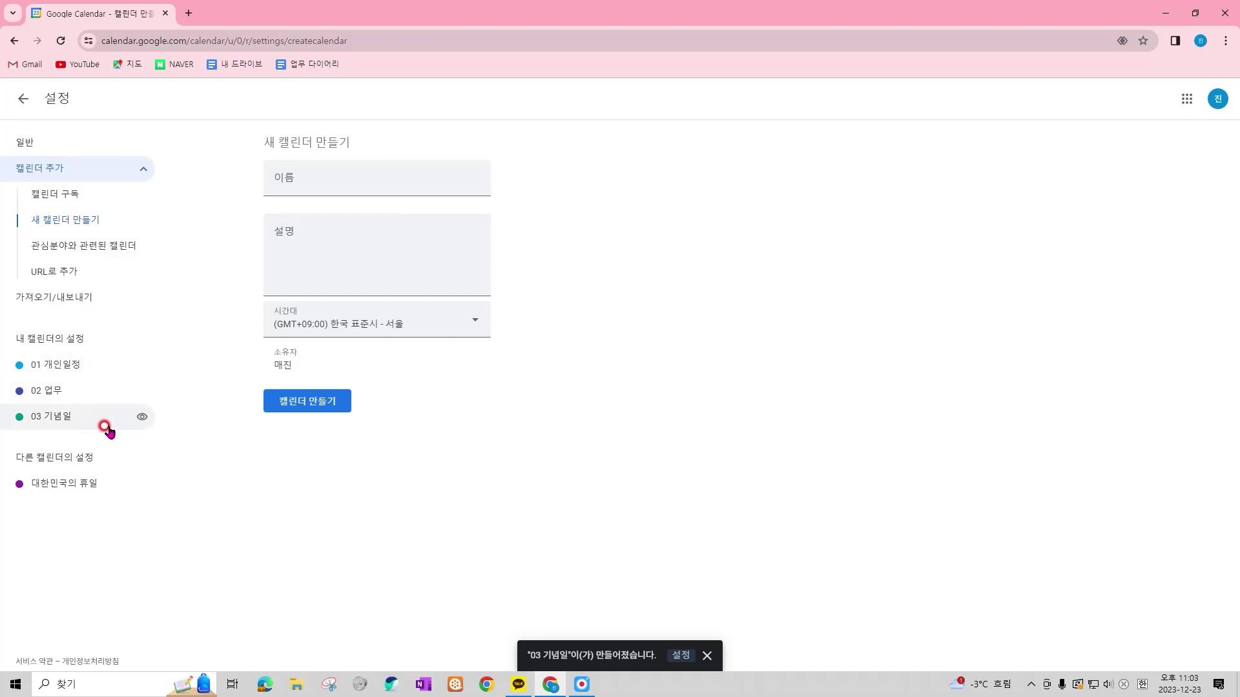
left_click(29, 101)
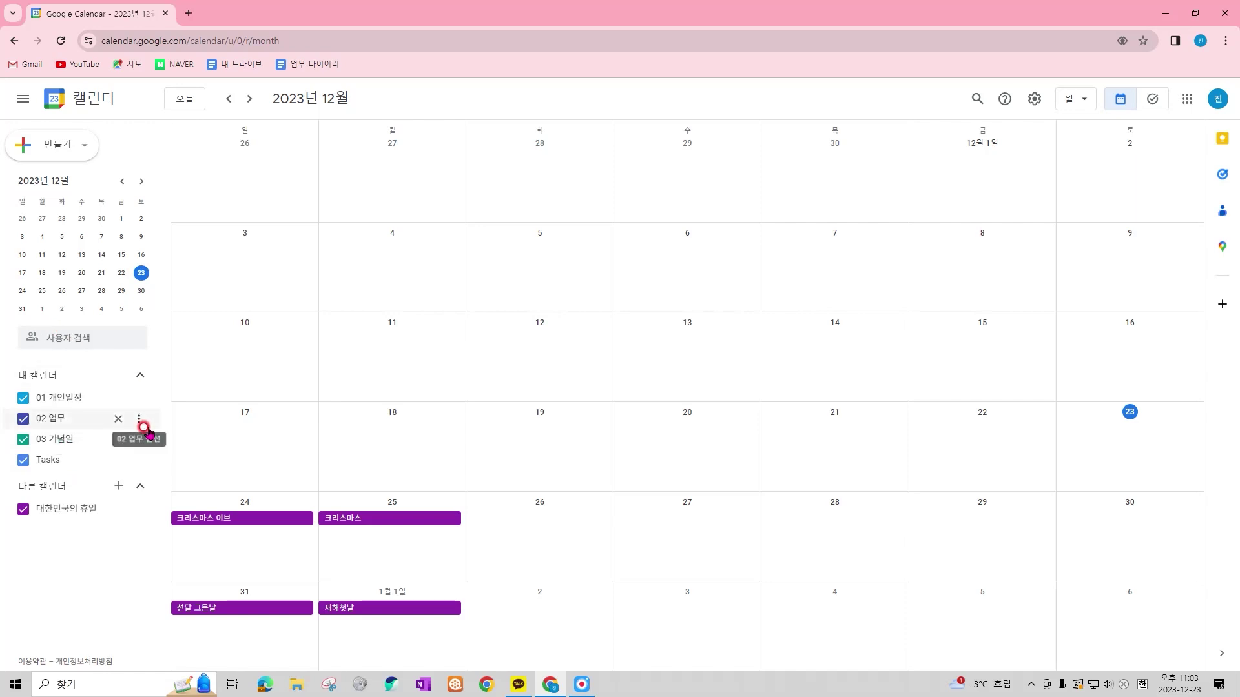
Hide Tasks; colour 01 개인일정 banana, 02 업무 pistachio, 03 기념일 and holidays green
left_click(25, 462)
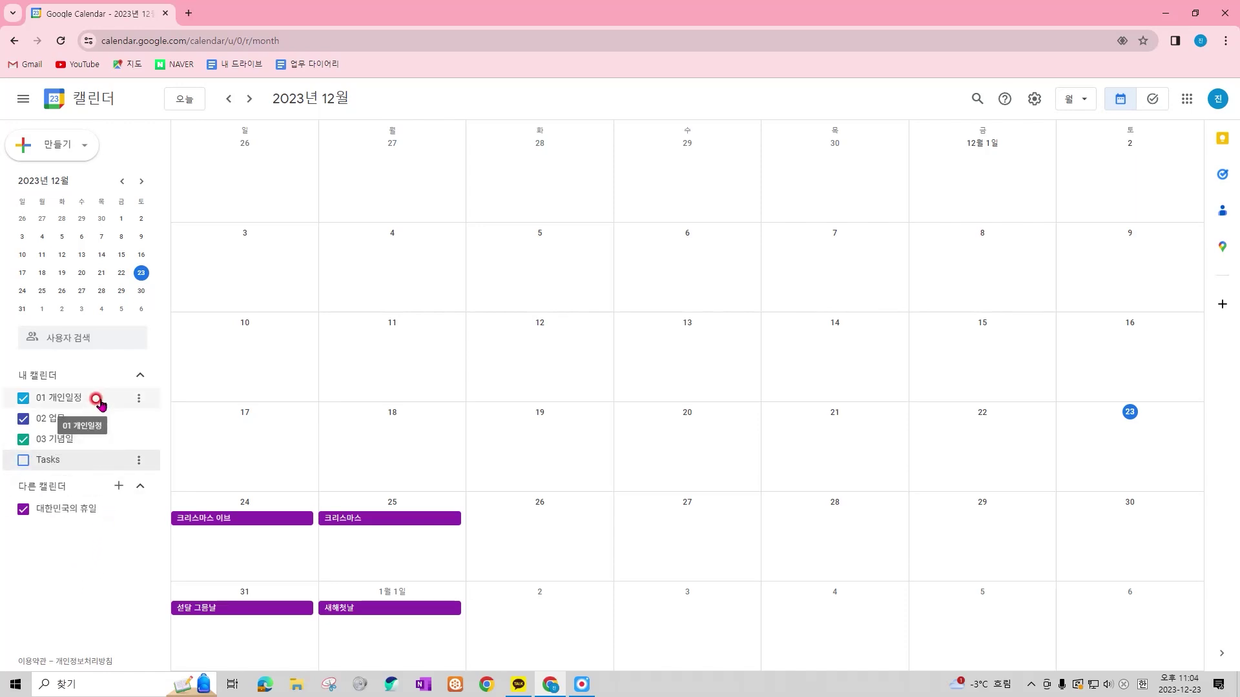
left_click(137, 400)
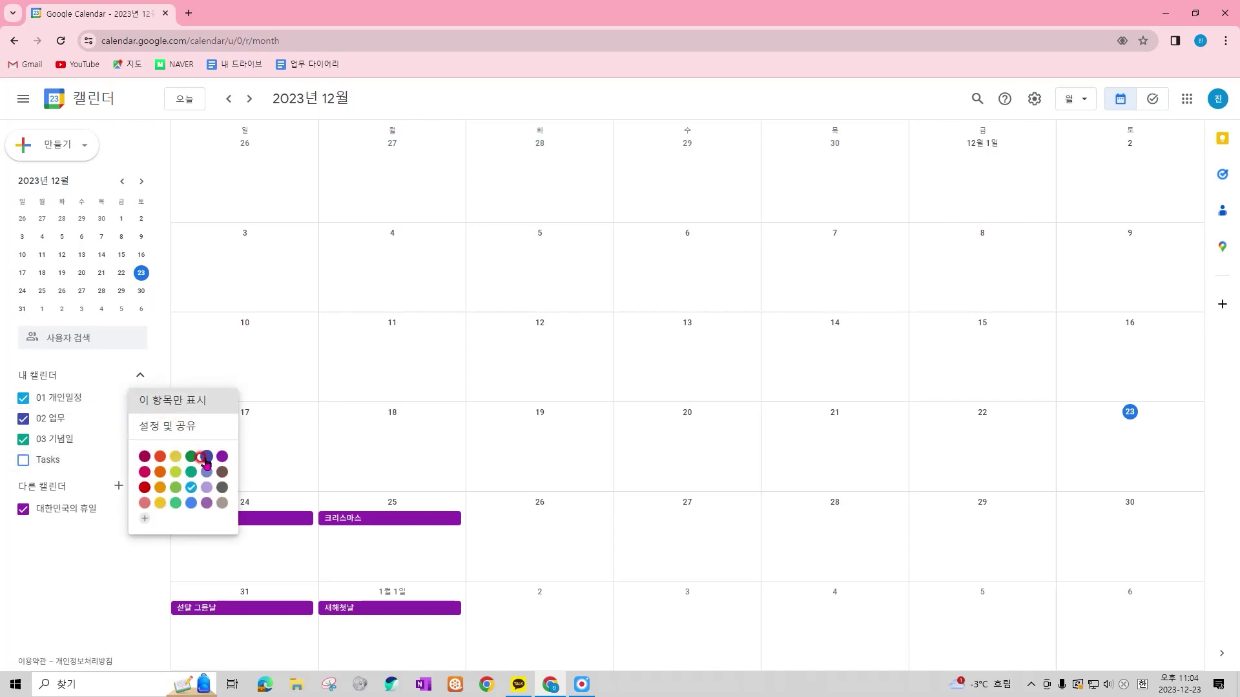
left_click(158, 505)
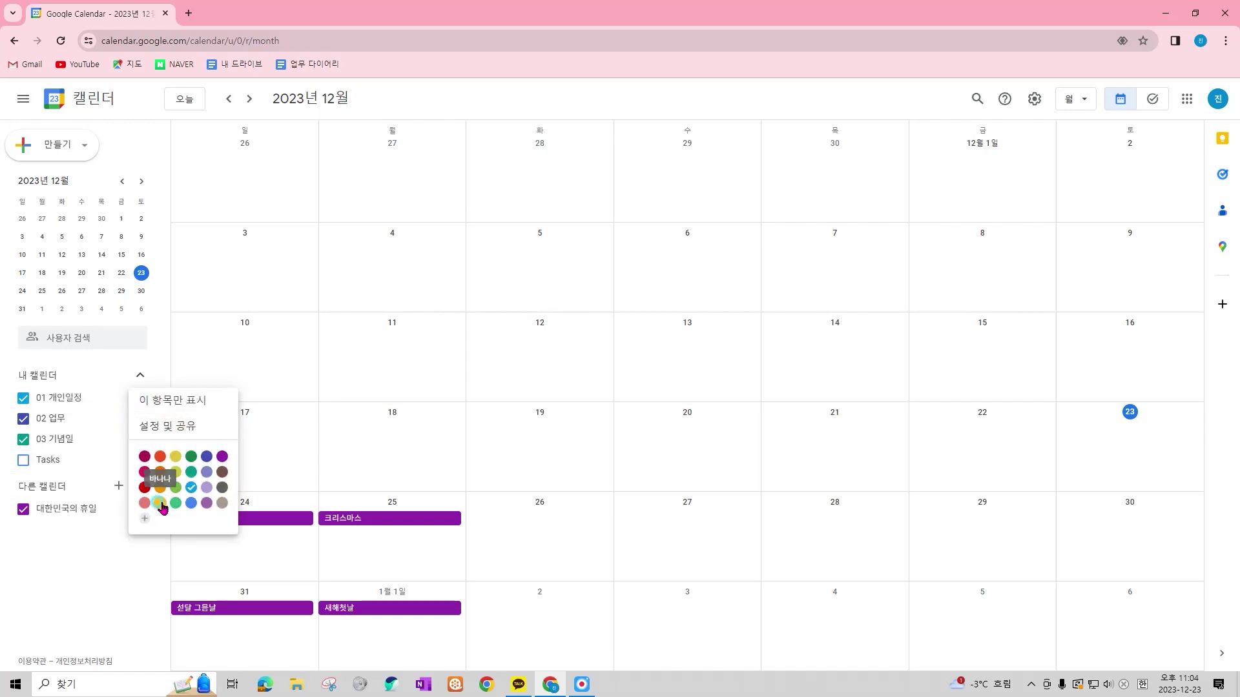
left_click(138, 419)
left_click(175, 516)
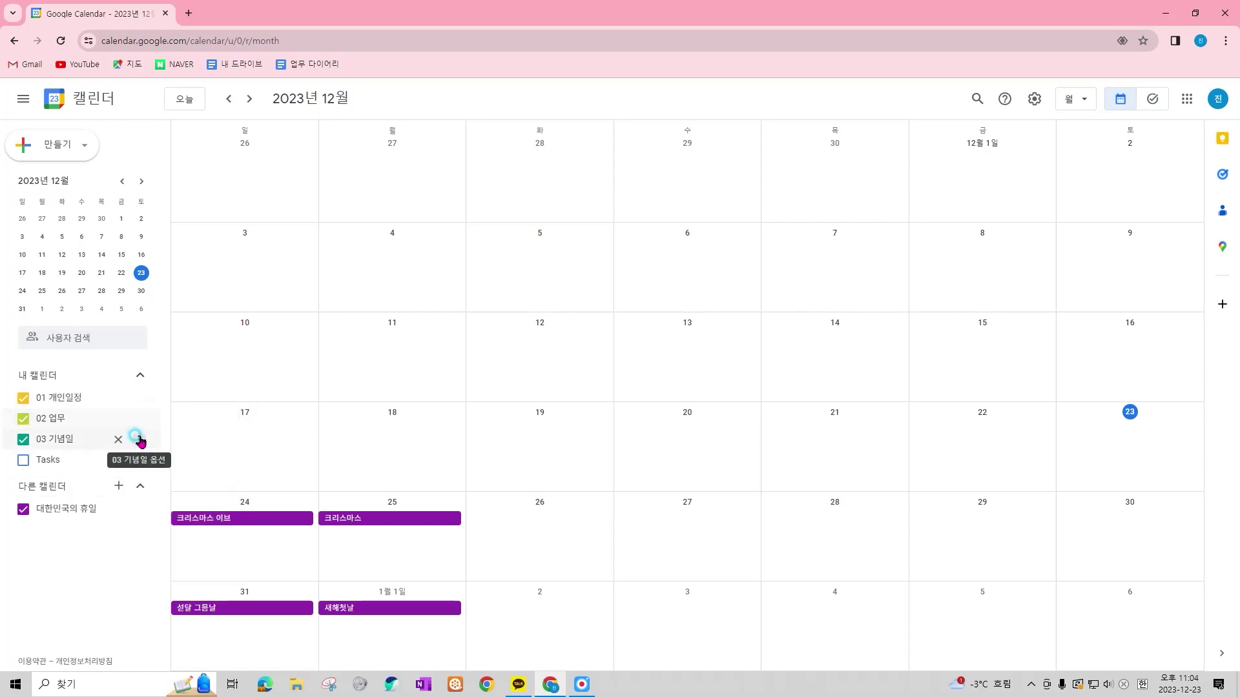
left_click(141, 441)
left_click(175, 569)
left_click(136, 511)
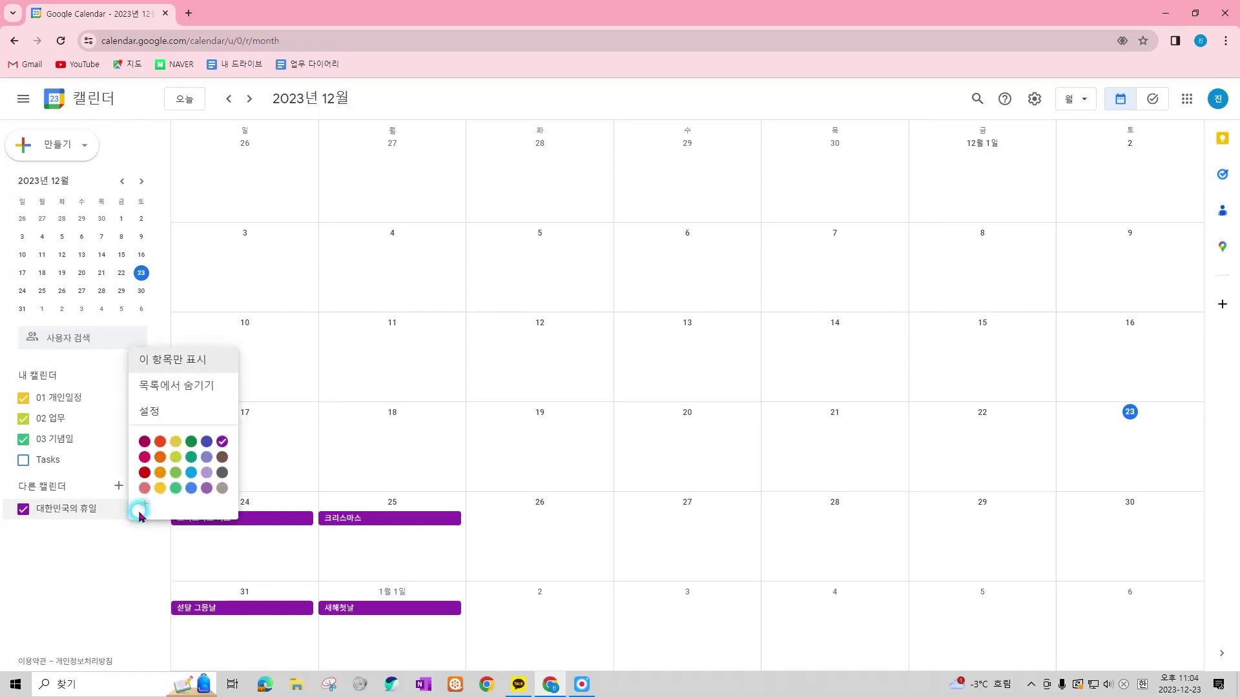
left_click(191, 456)
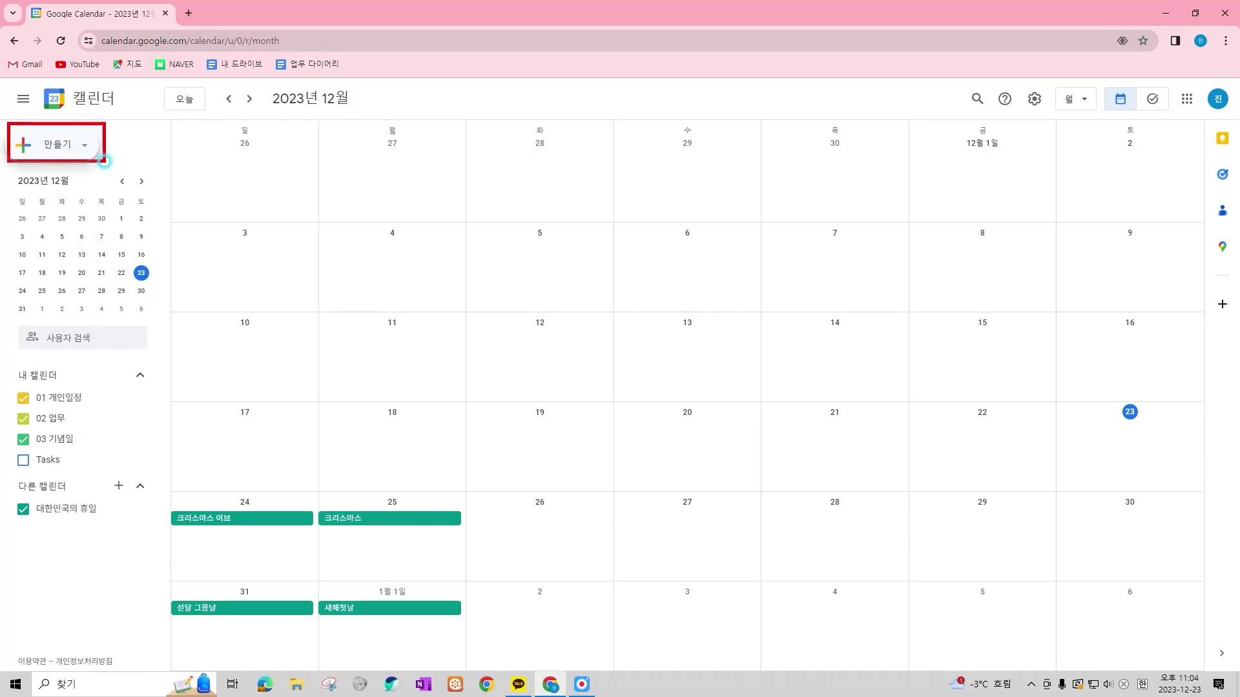
left_click(87, 150)
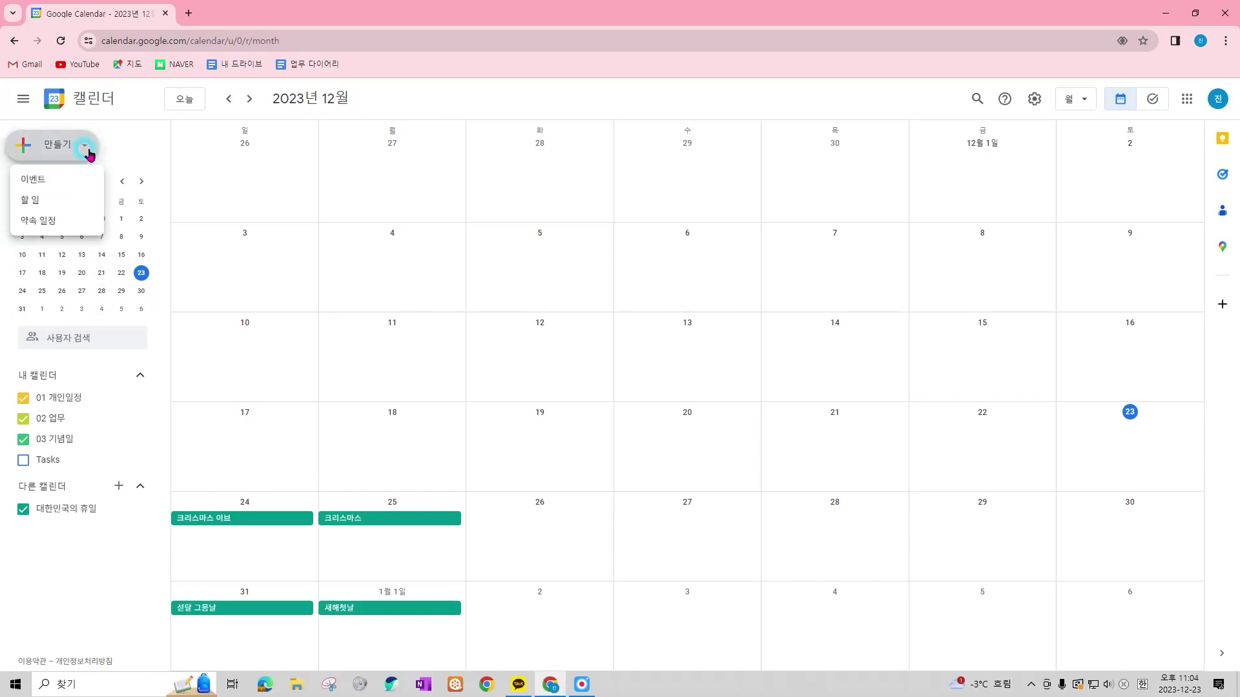
left_click(65, 180)
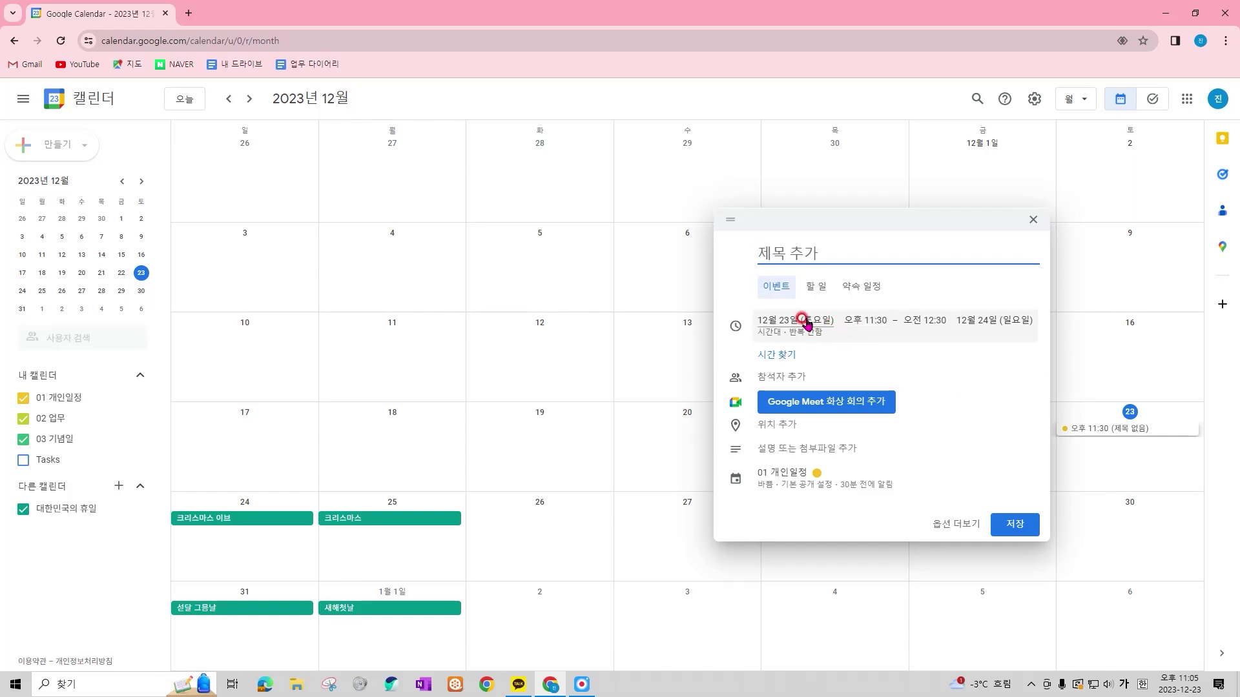
key("Escape")
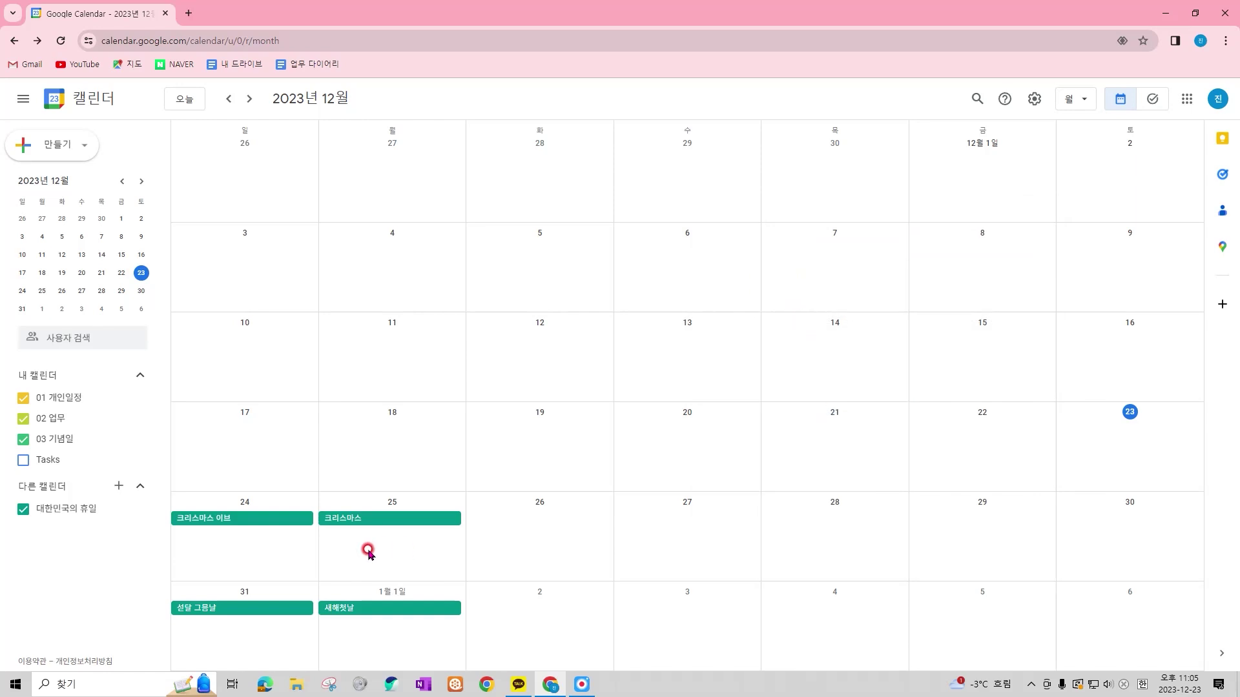
left_click(823, 530)
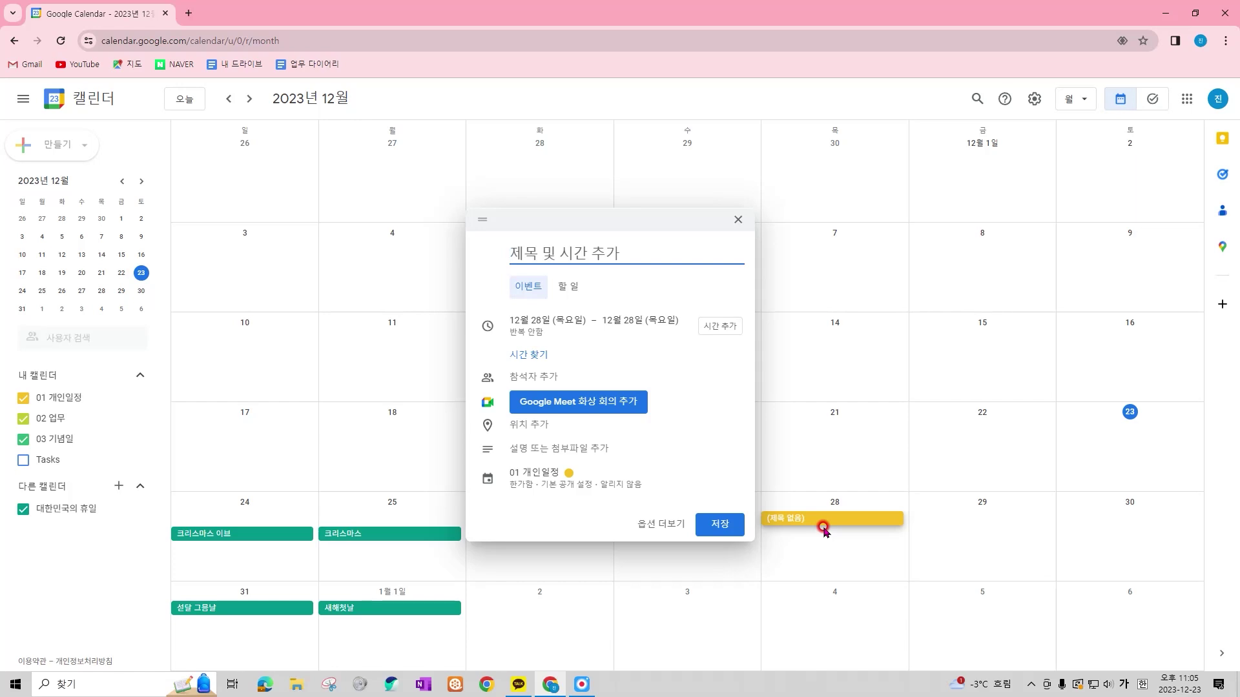
key("Escape")
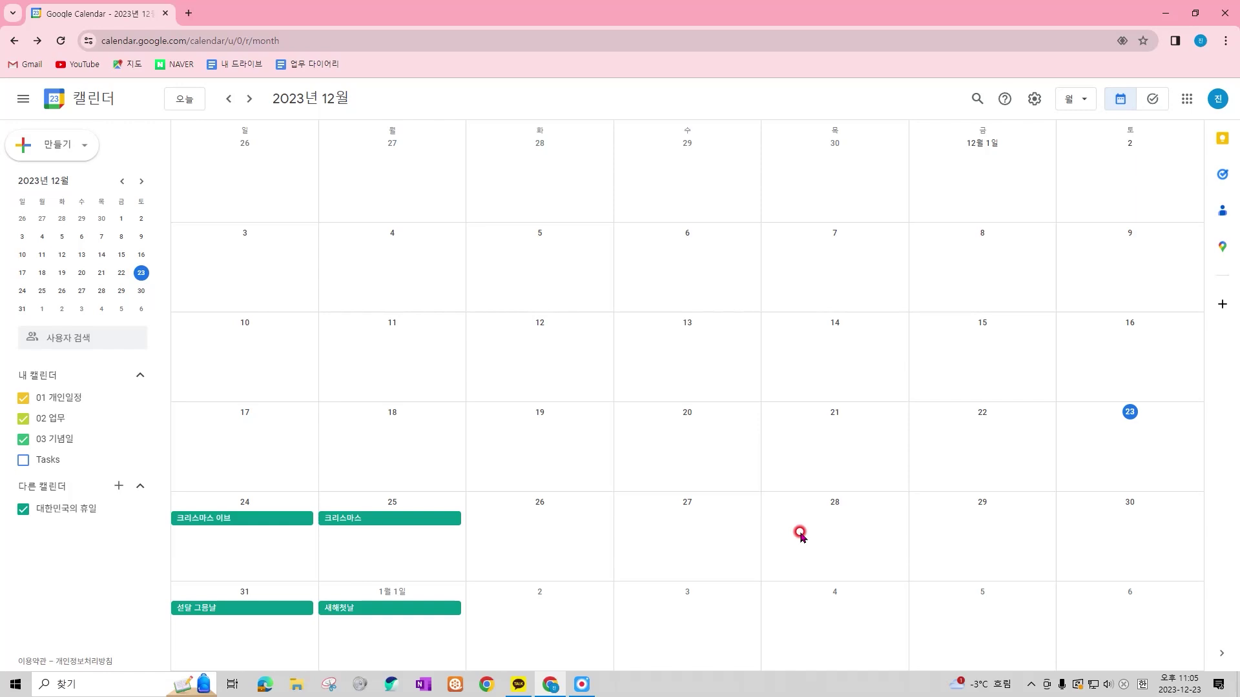
left_click_drag(658, 542, 1099, 523)
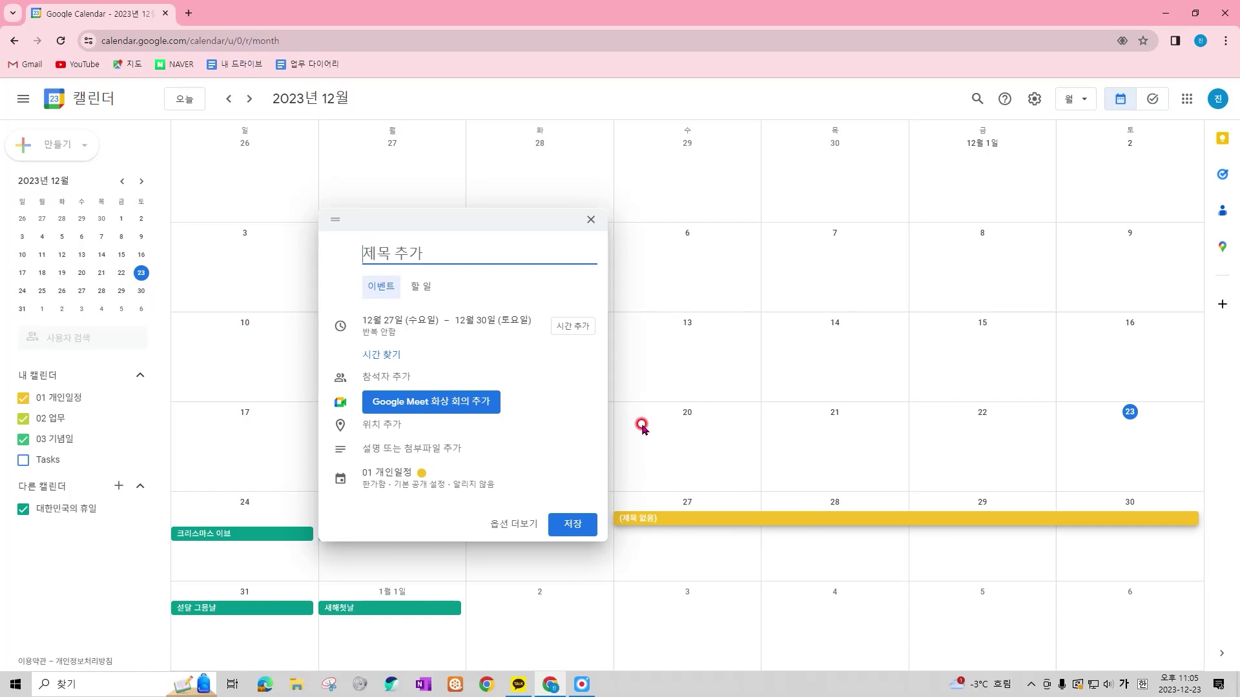
Save the '제주도 출장' all-day event, then delete it from the grid
type("제줃")
type("도 출장")
key("Return")
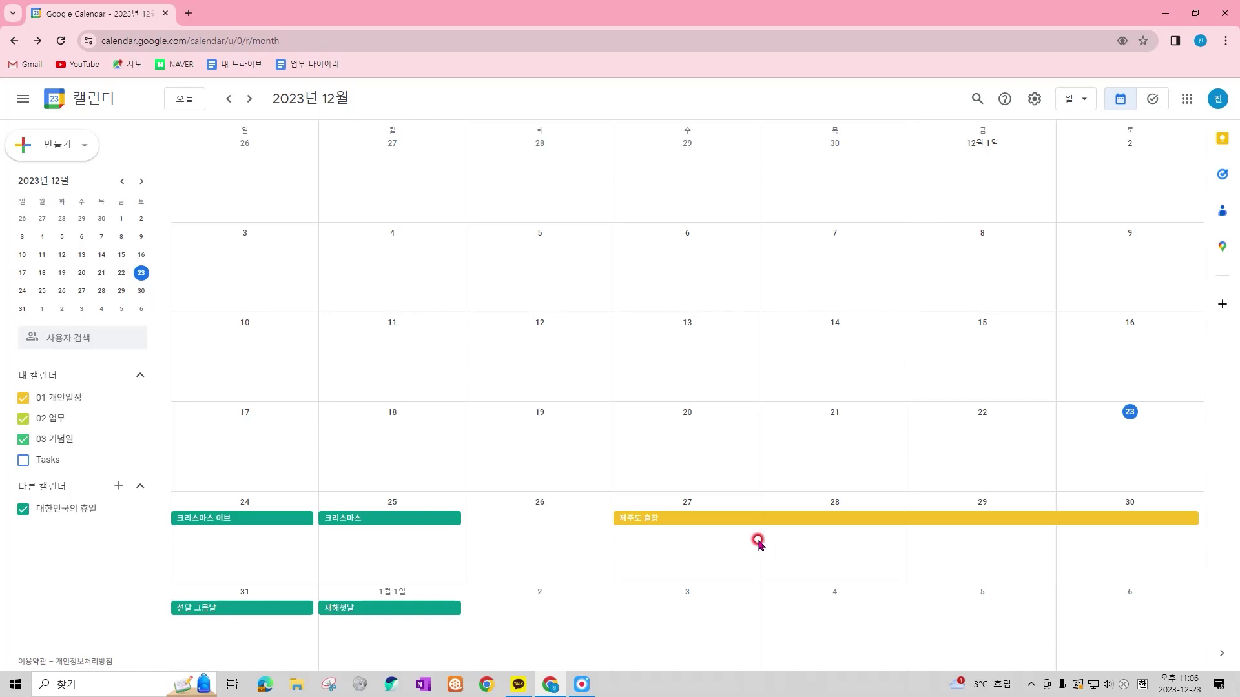
right_click(667, 519)
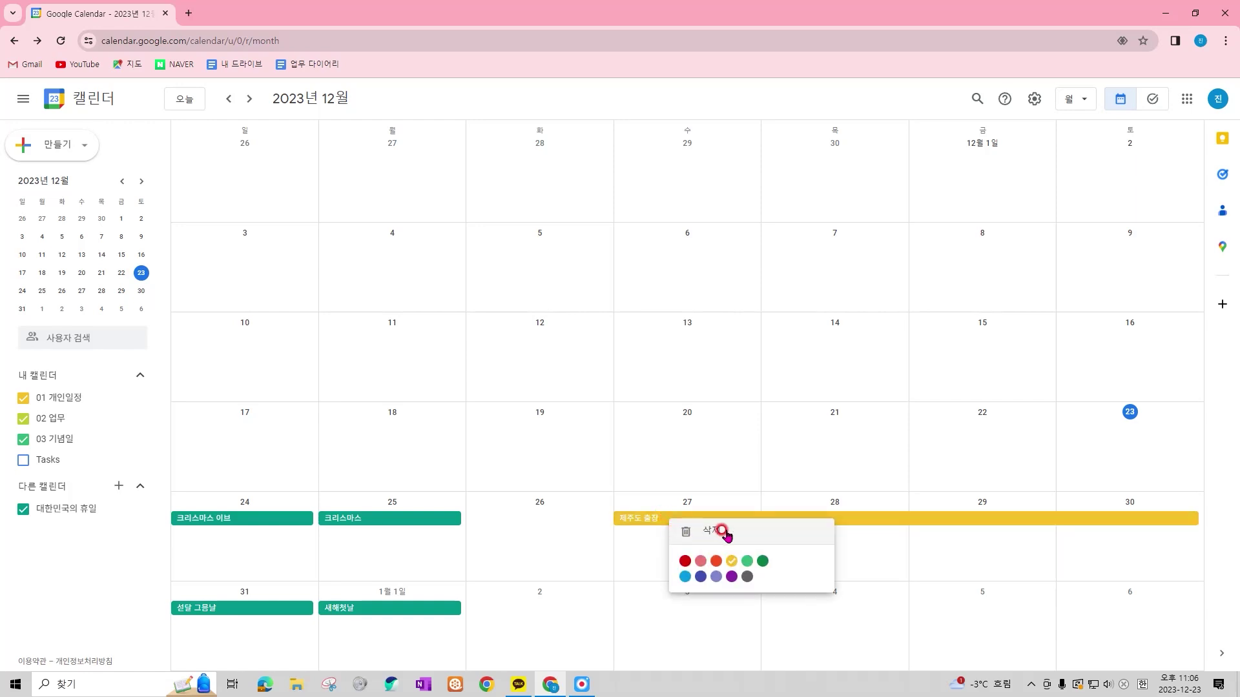
left_click(725, 530)
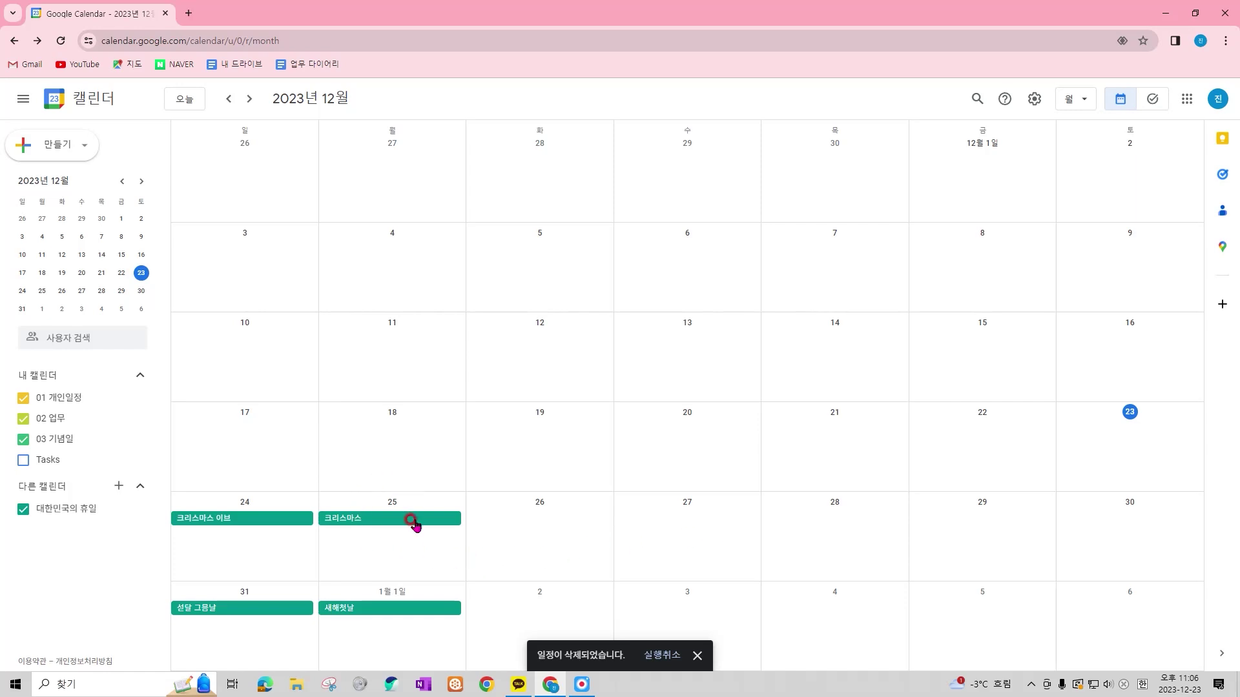
left_click(413, 544)
type("10:0")
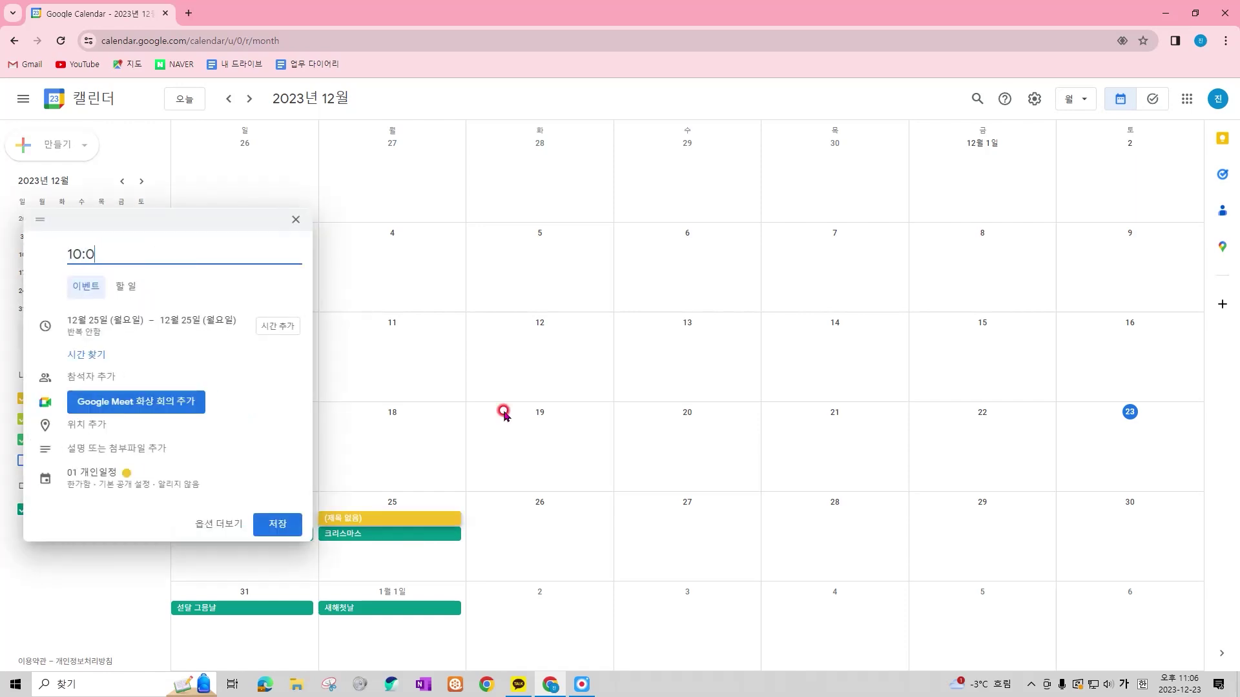
type("0 교회가기")
key("ctrl+a")
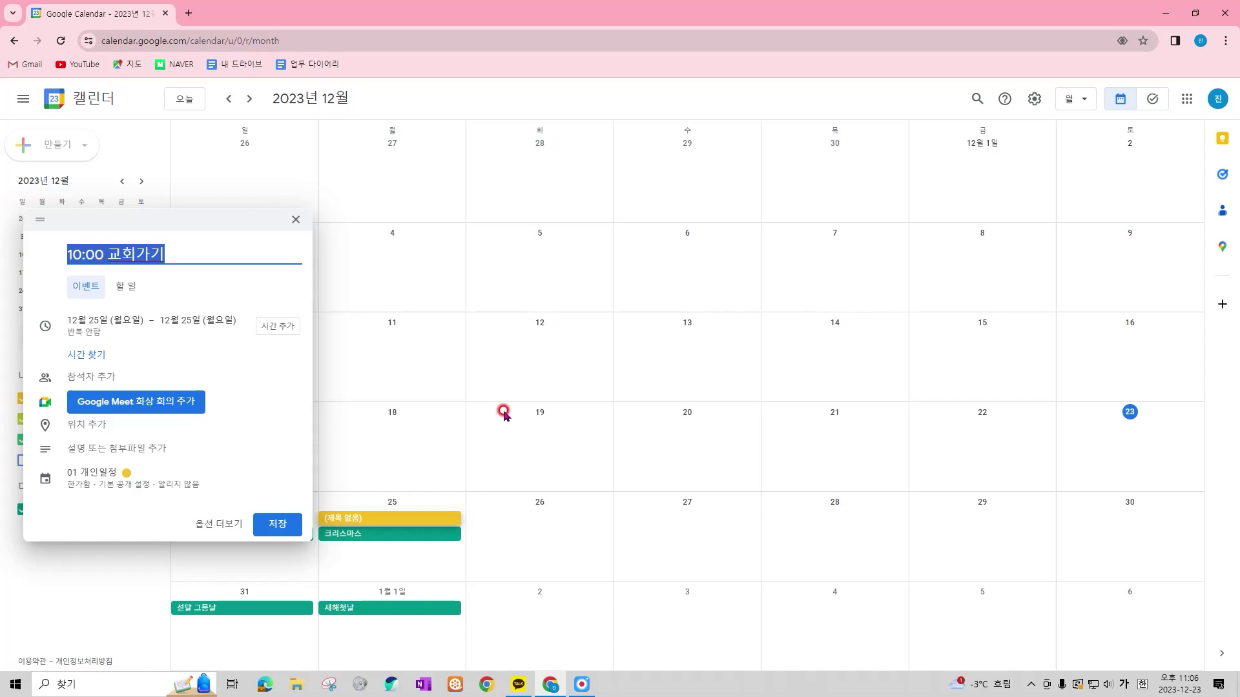
left_click_drag(62, 236, 107, 270)
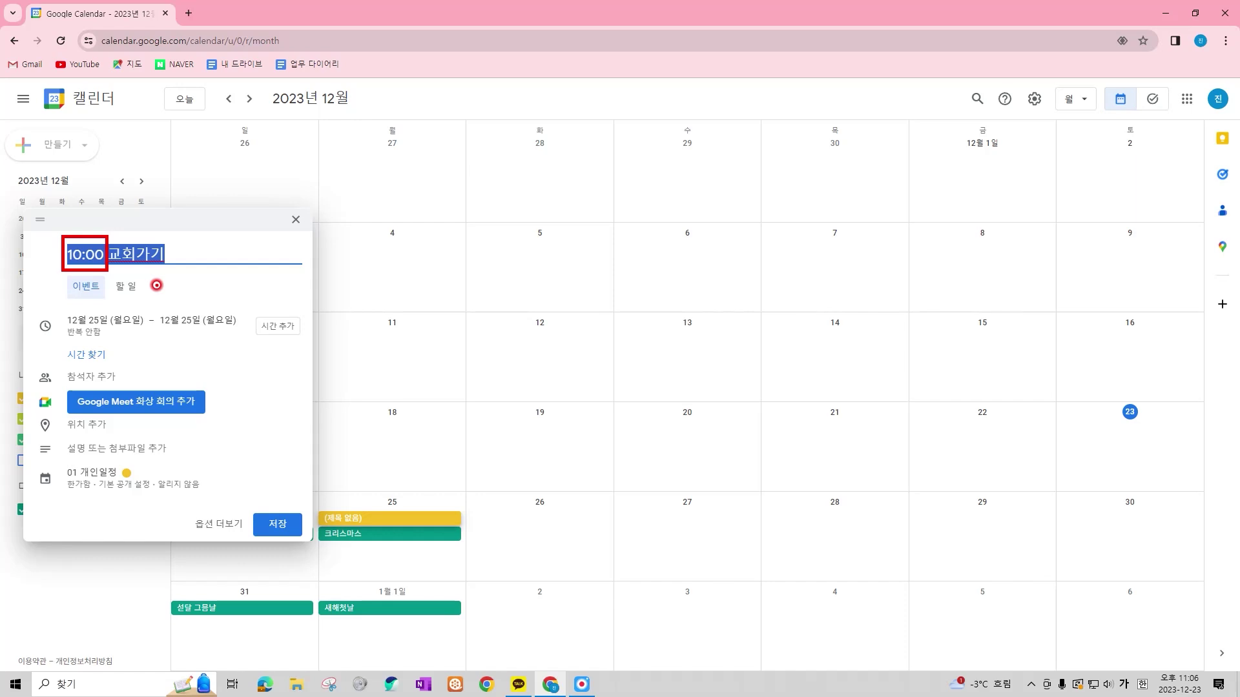
left_click(293, 532)
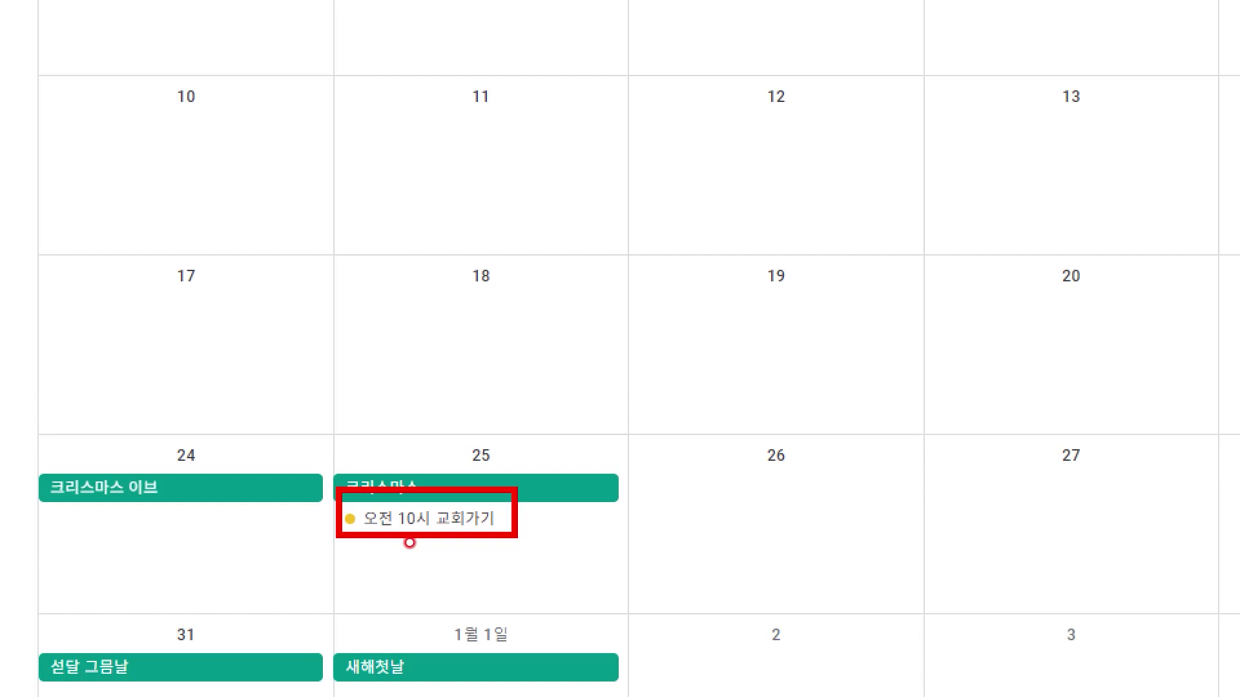
right_click(502, 524)
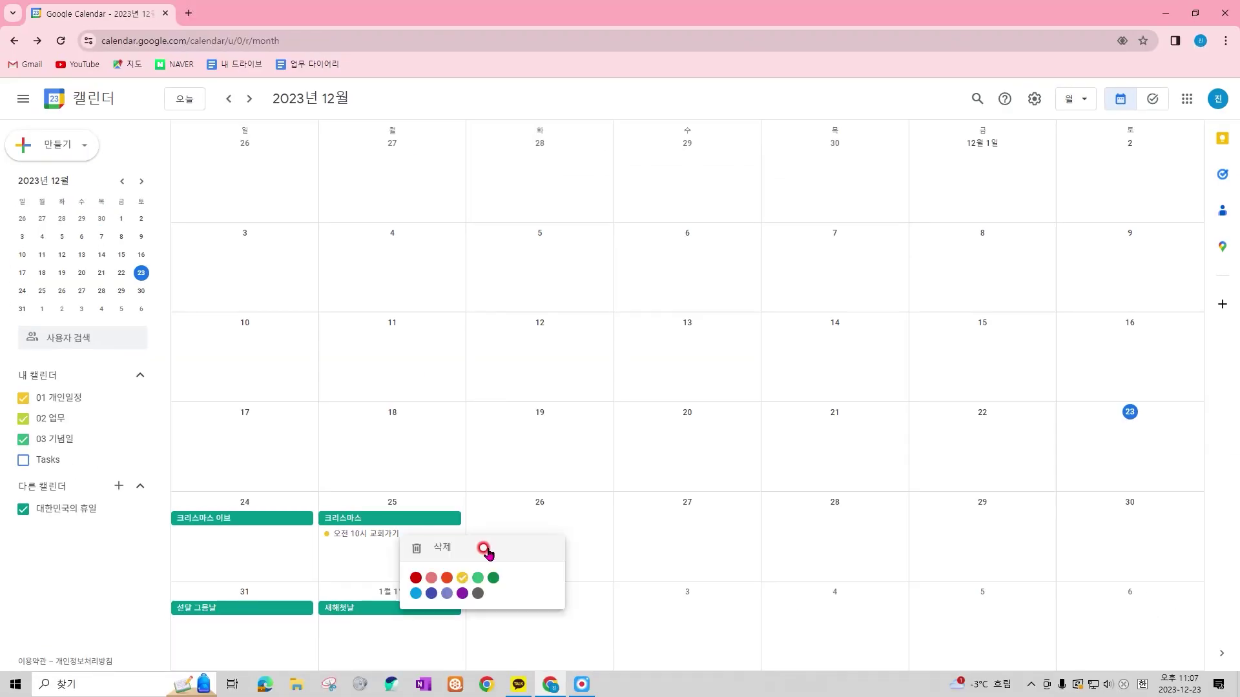
left_click(487, 550)
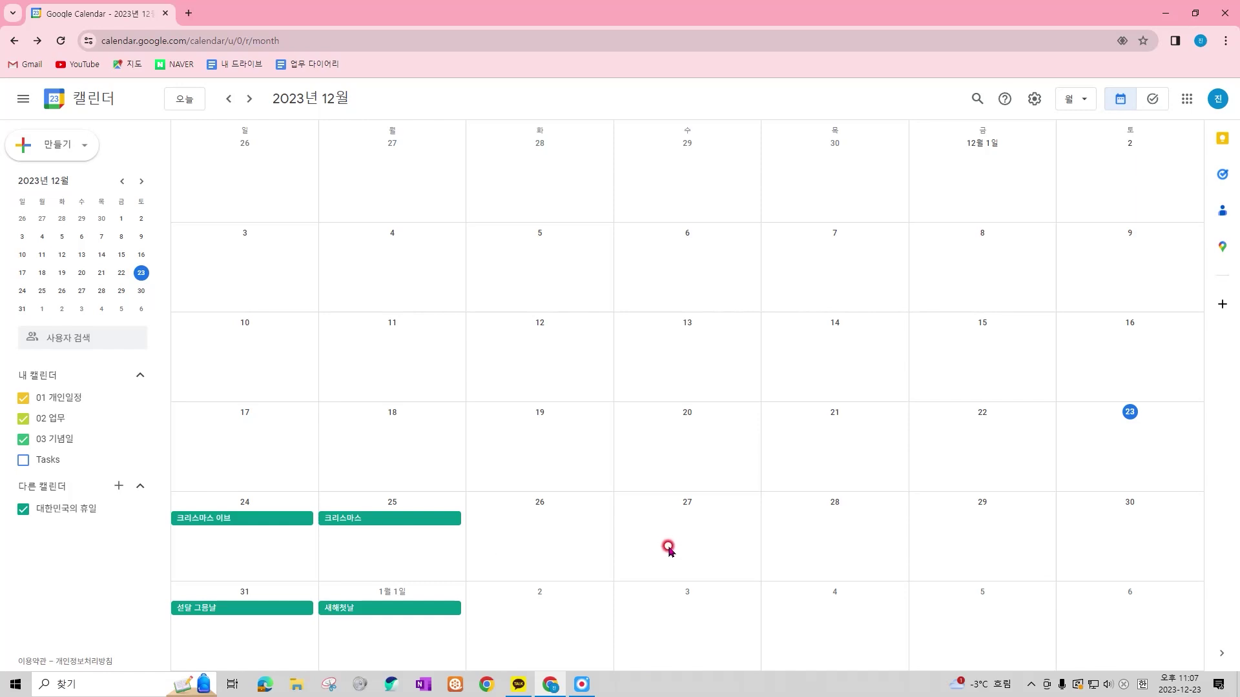
Draft '10시 화상회의' on 26 December in the full editor, timed 10:00–11:00 AM
left_click_drag(516, 479, 555, 518)
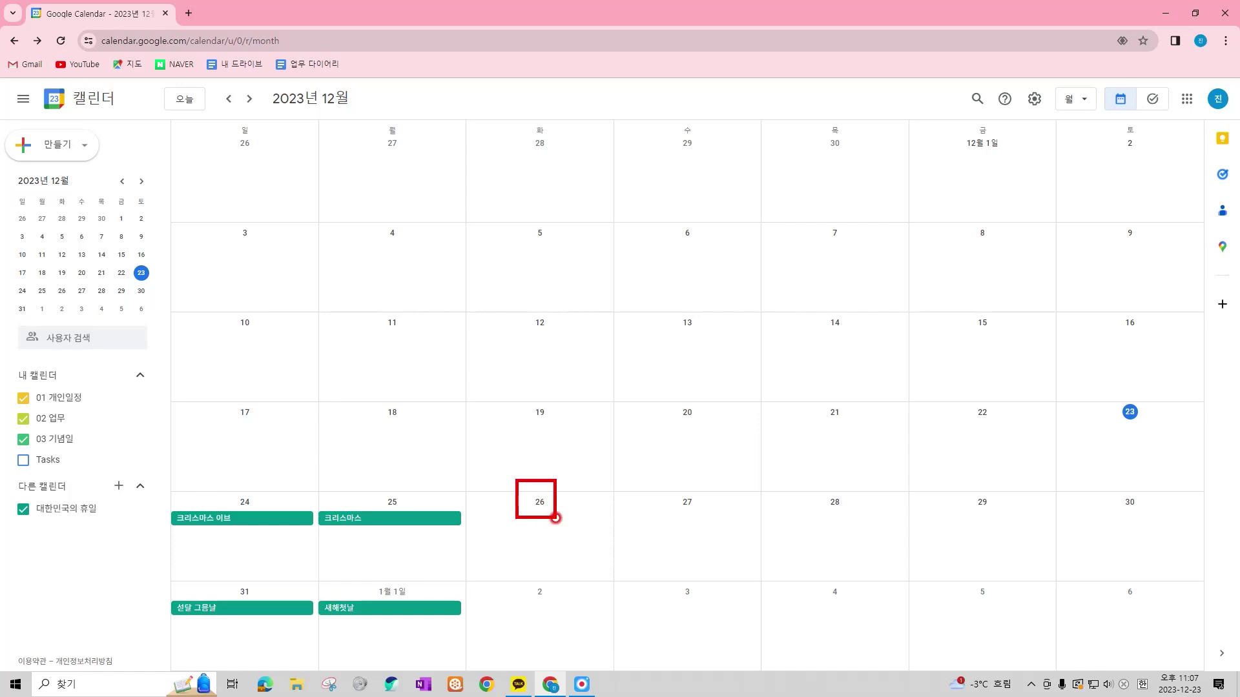
left_click(557, 523)
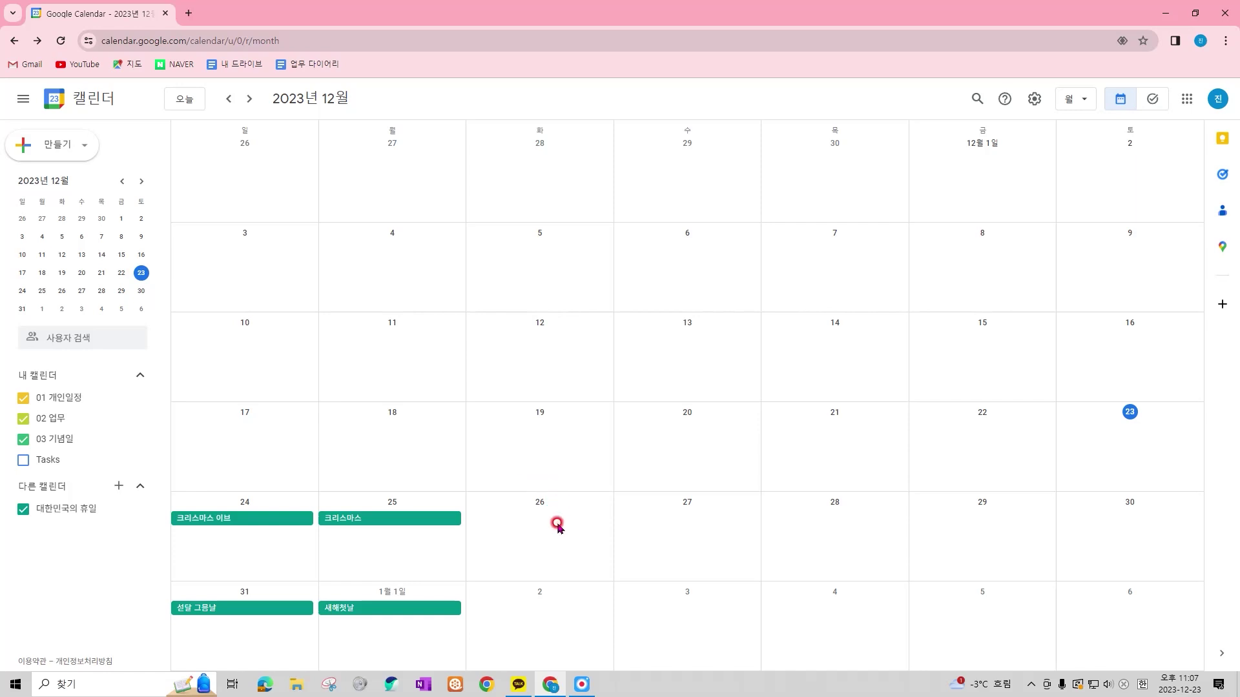
left_click(557, 524)
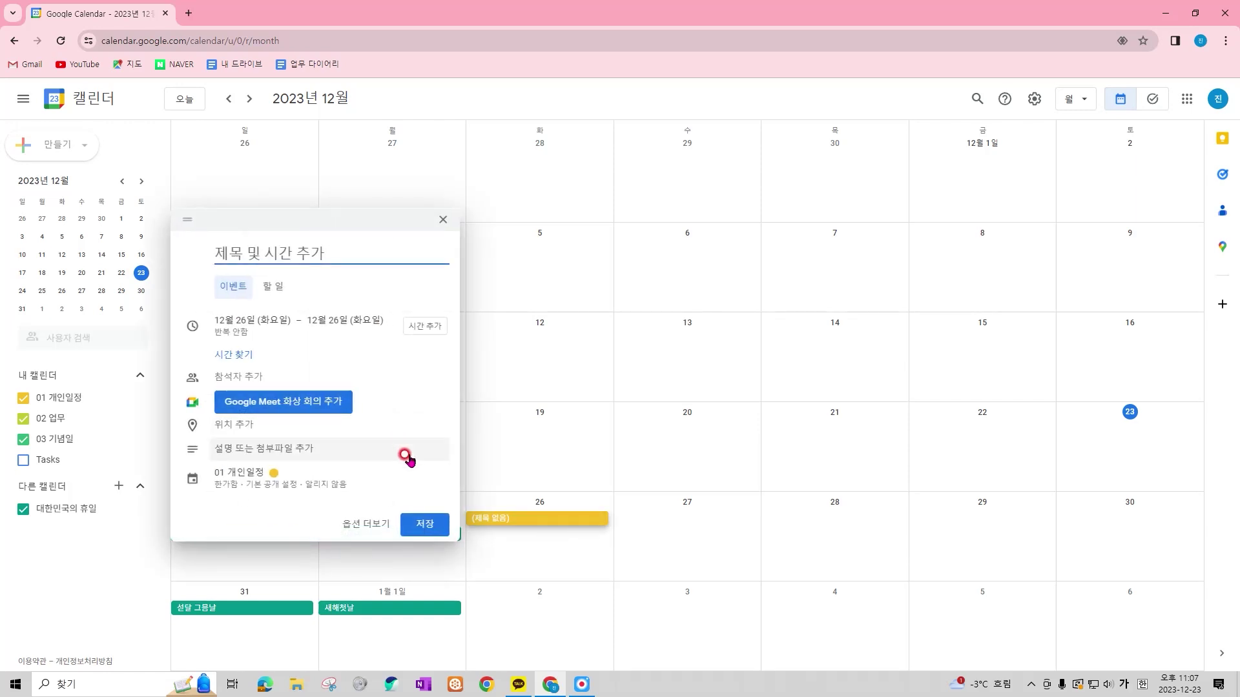
left_click_drag(172, 210, 455, 545)
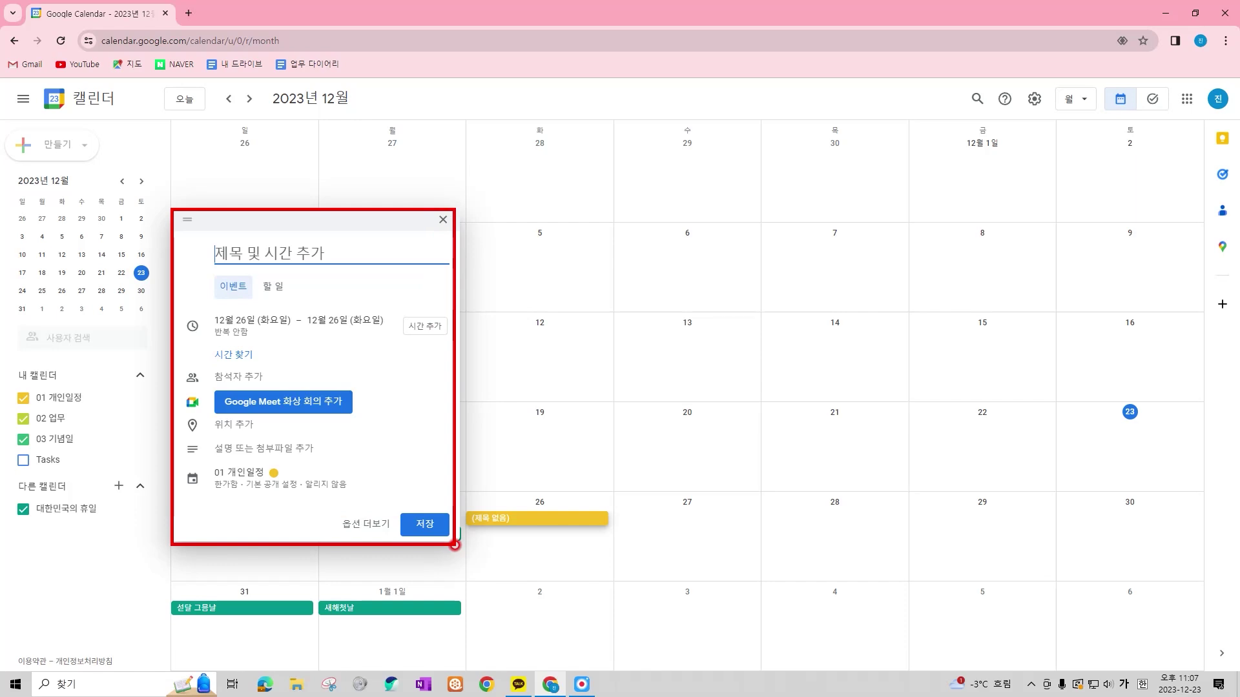
left_click(375, 526)
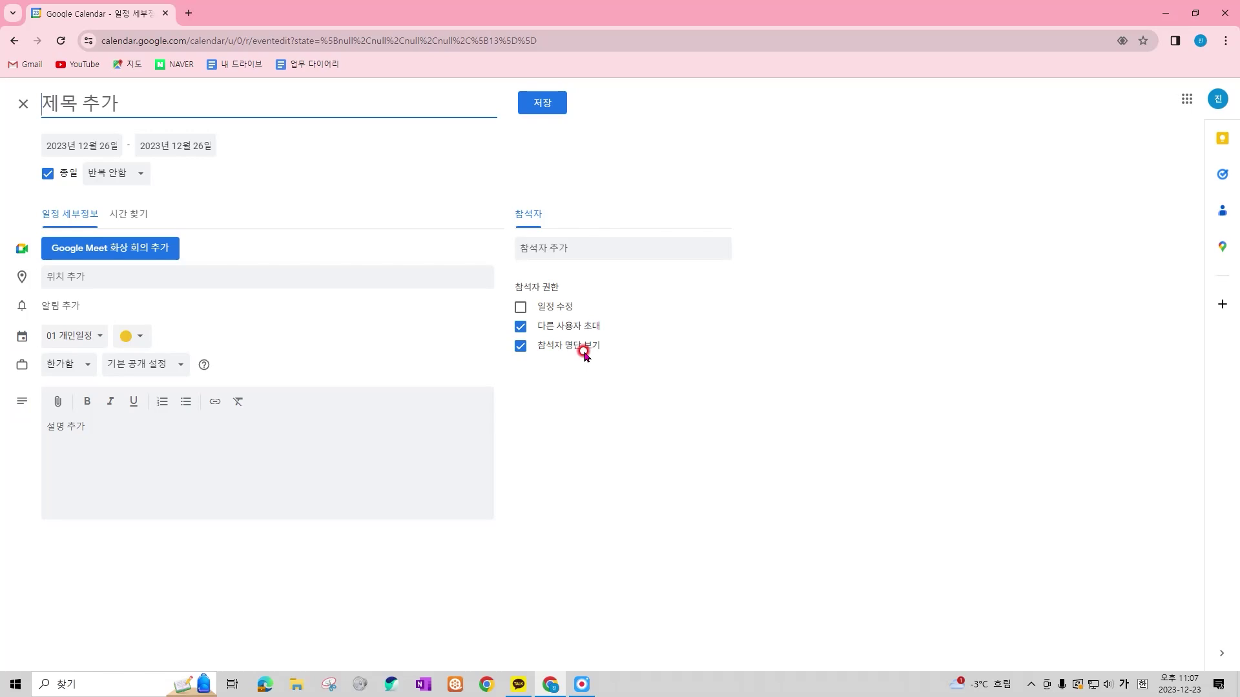
type("화상회의")
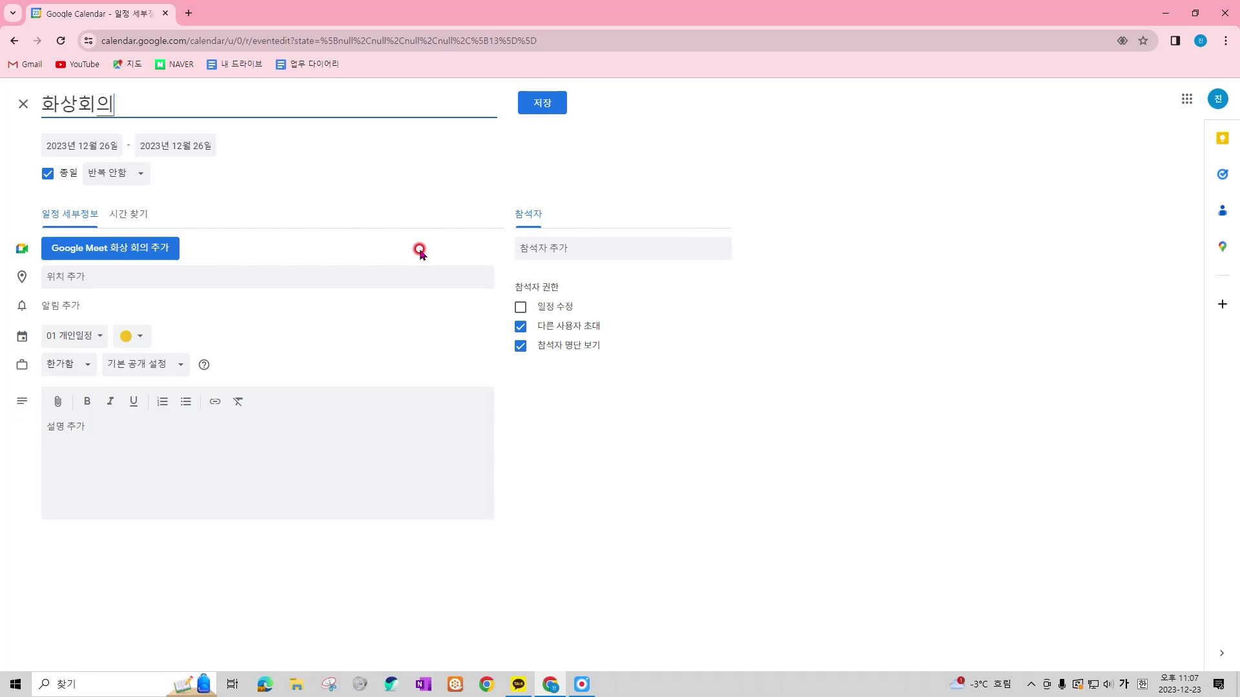
type("10시")
left_click(48, 174)
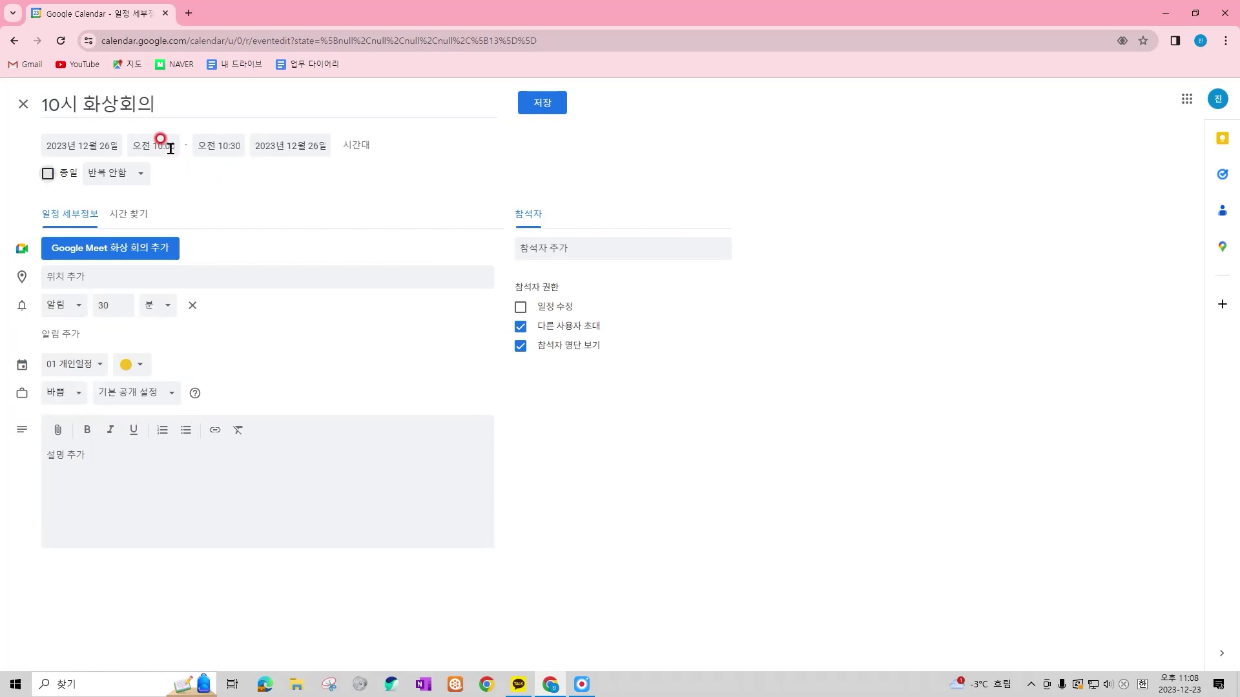
left_click(218, 145)
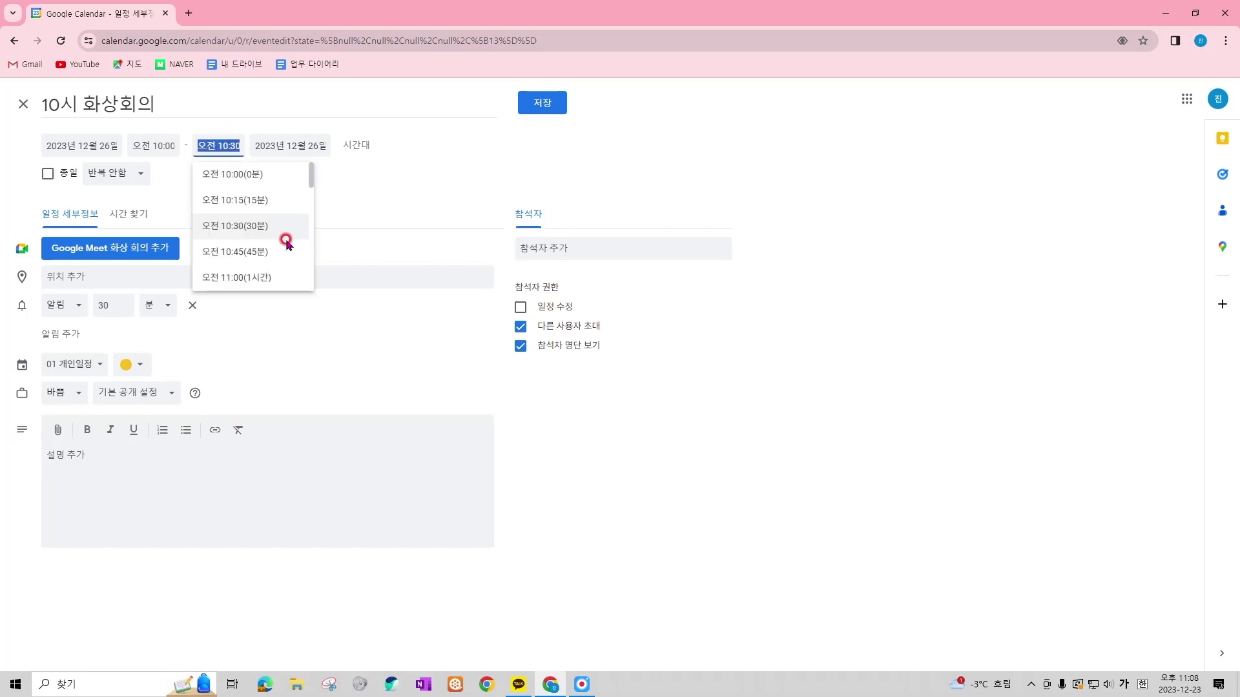
left_click(265, 276)
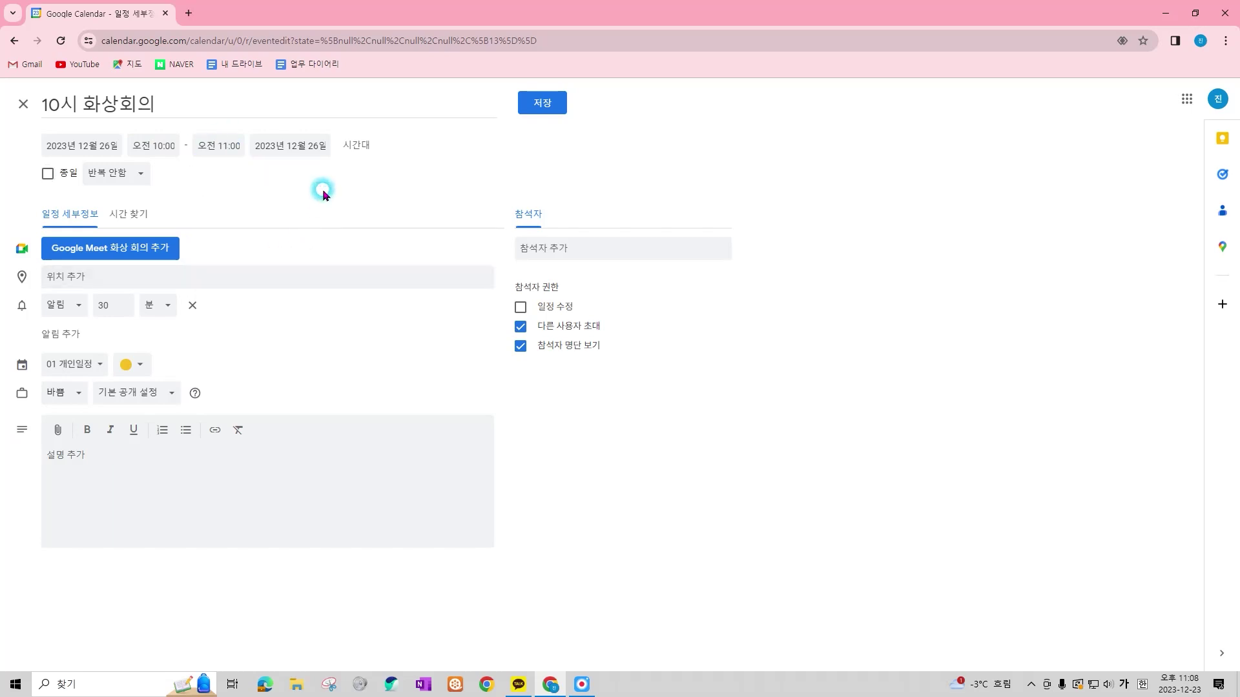
mouse_move(24, 126)
left_mouse_down()
mouse_move(124, 147)
mouse_move(399, 157)
left_mouse_up()
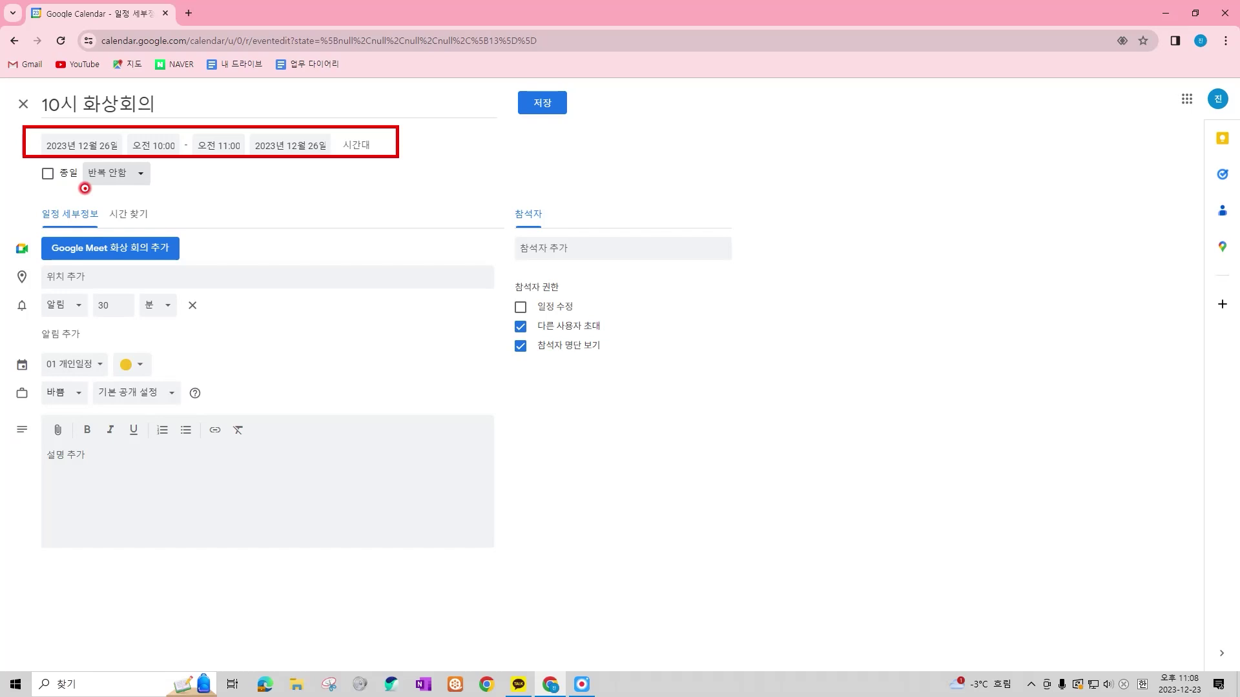
Attach a Google Meet conference and set the meeting location to 광주광역시
mouse_move(27, 228)
left_mouse_down()
mouse_move(56, 257)
mouse_move(192, 264)
left_mouse_up()
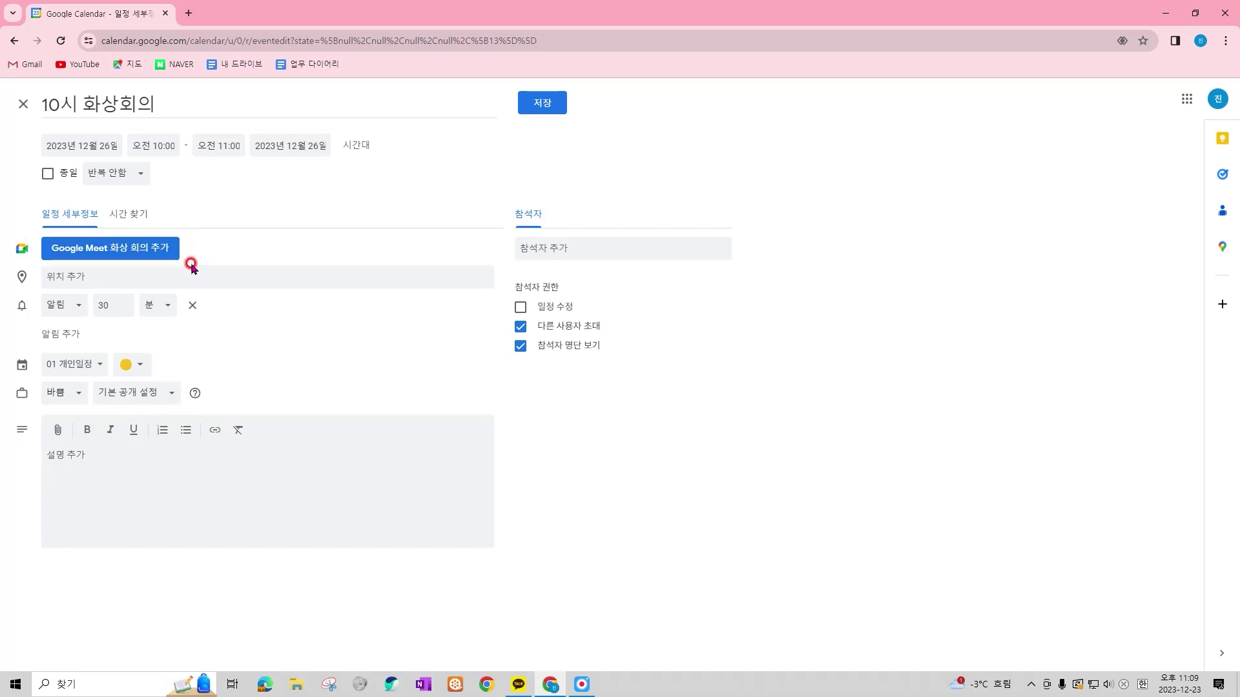
left_click(169, 245)
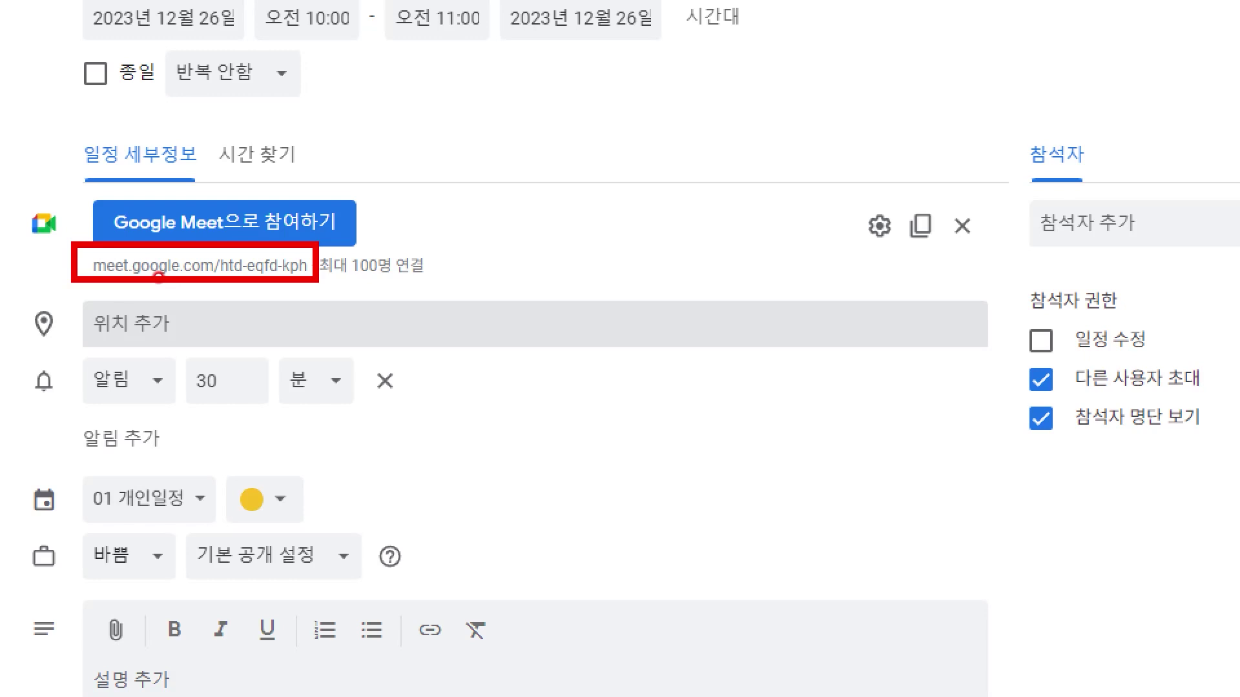
left_click(338, 316)
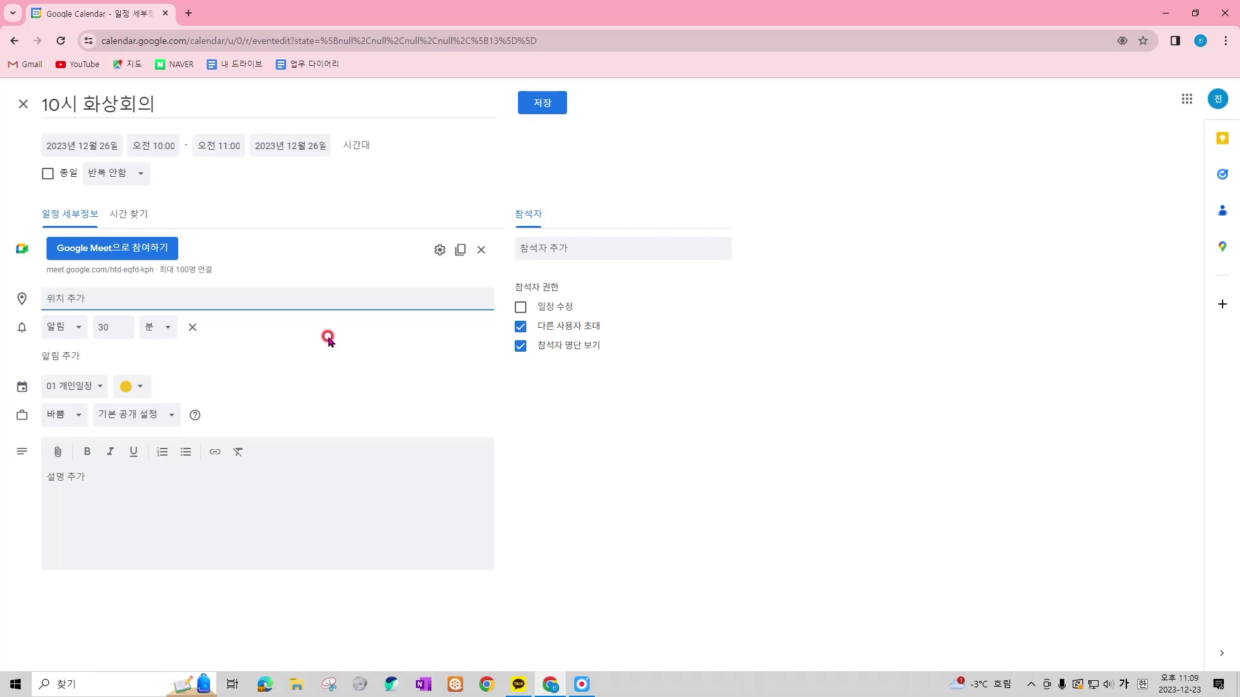
type("광주광역시")
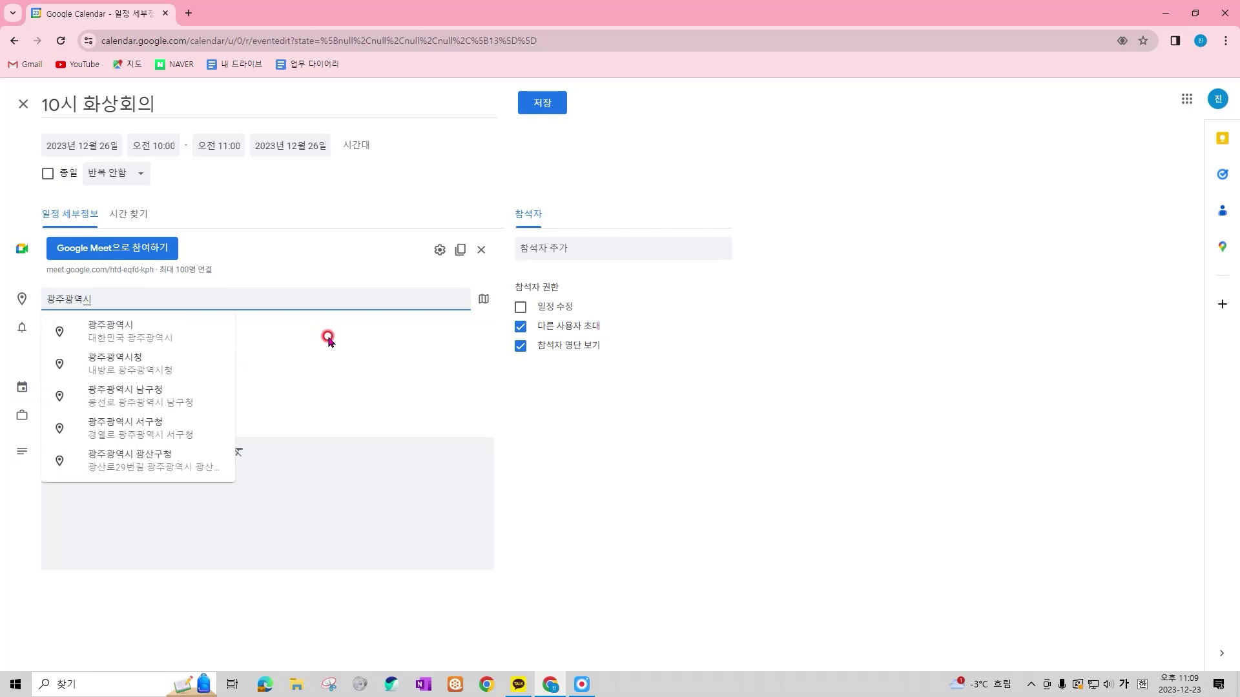
key("Down")
key("Return")
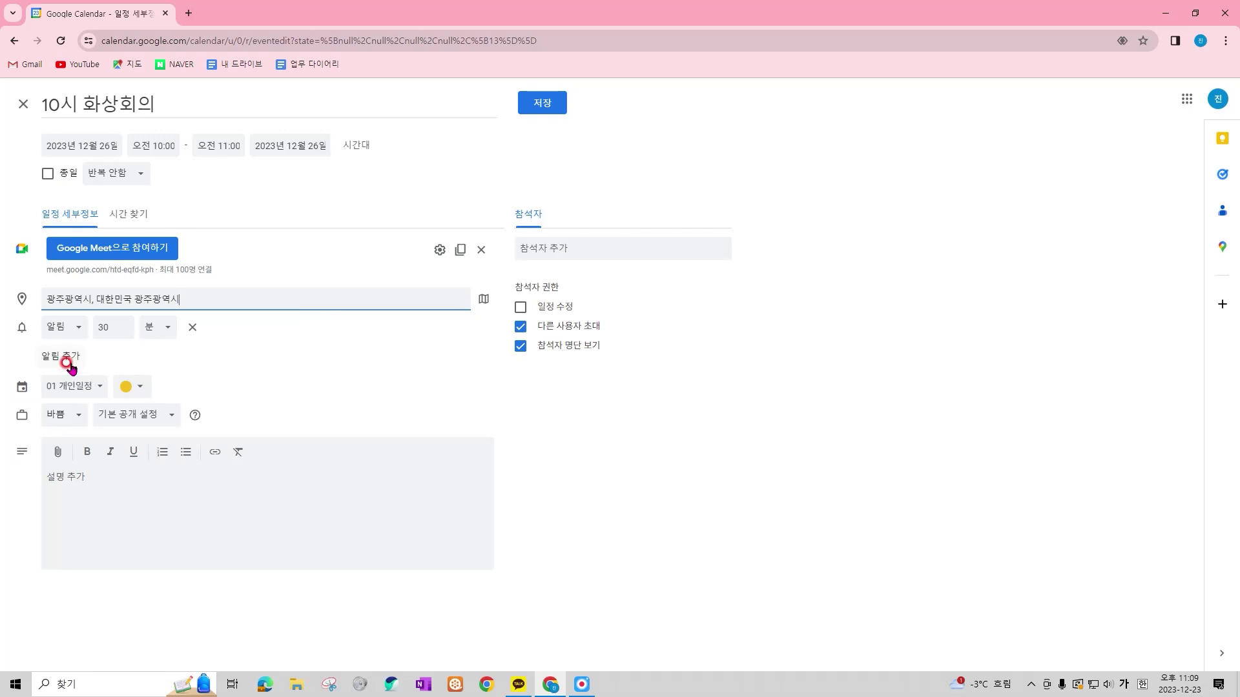
left_click_drag(11, 312, 204, 372)
left_click_drag(36, 87, 406, 173)
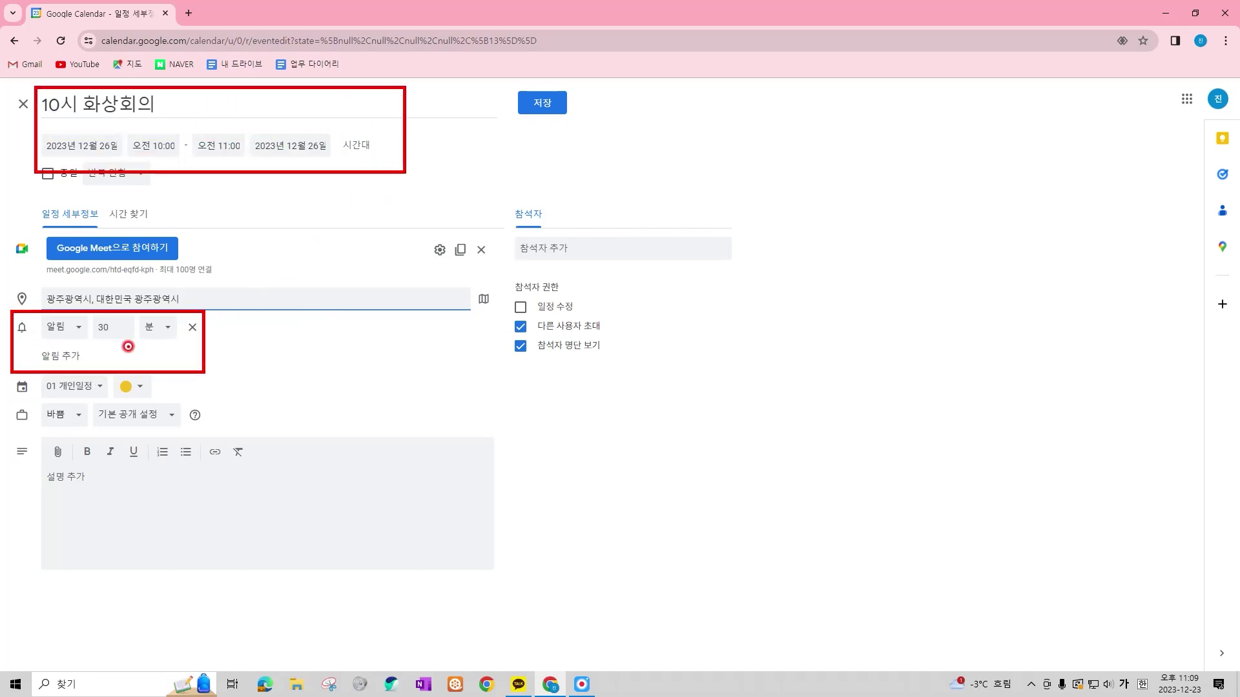
key("Escape")
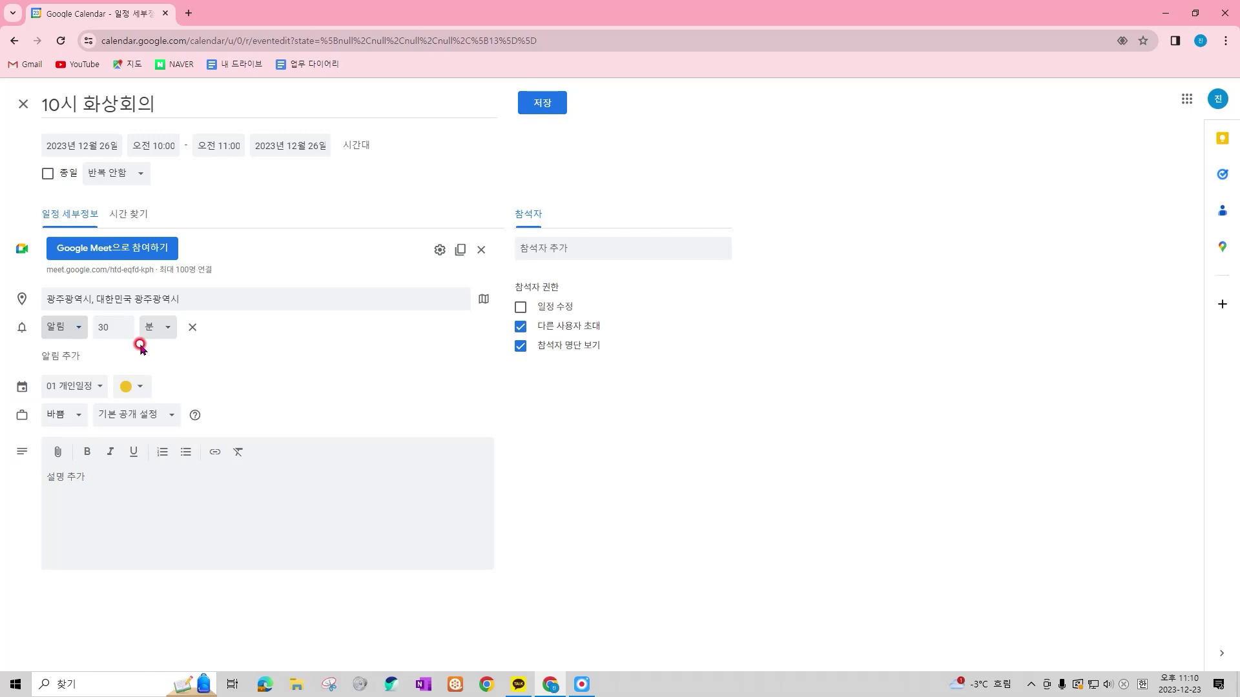
Edit the notification reminder's amount and switch its unit to hours
left_click(71, 328)
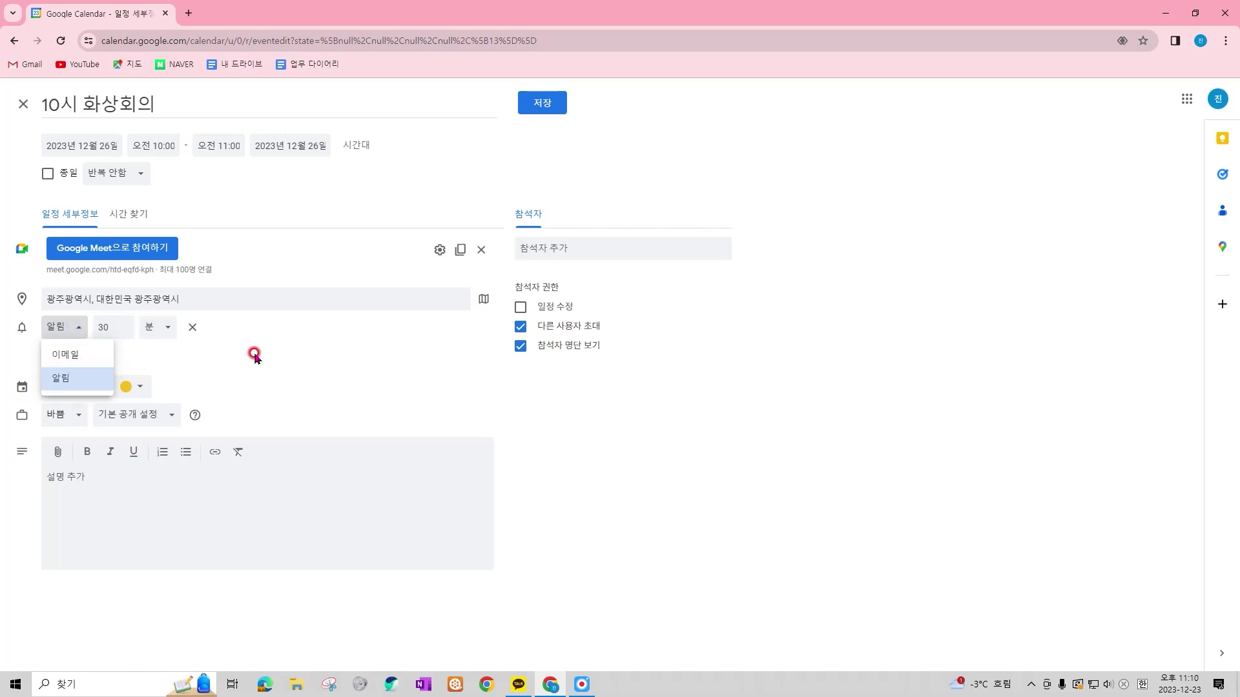
left_click(152, 352)
double_click(115, 329)
type("5")
left_click(272, 360)
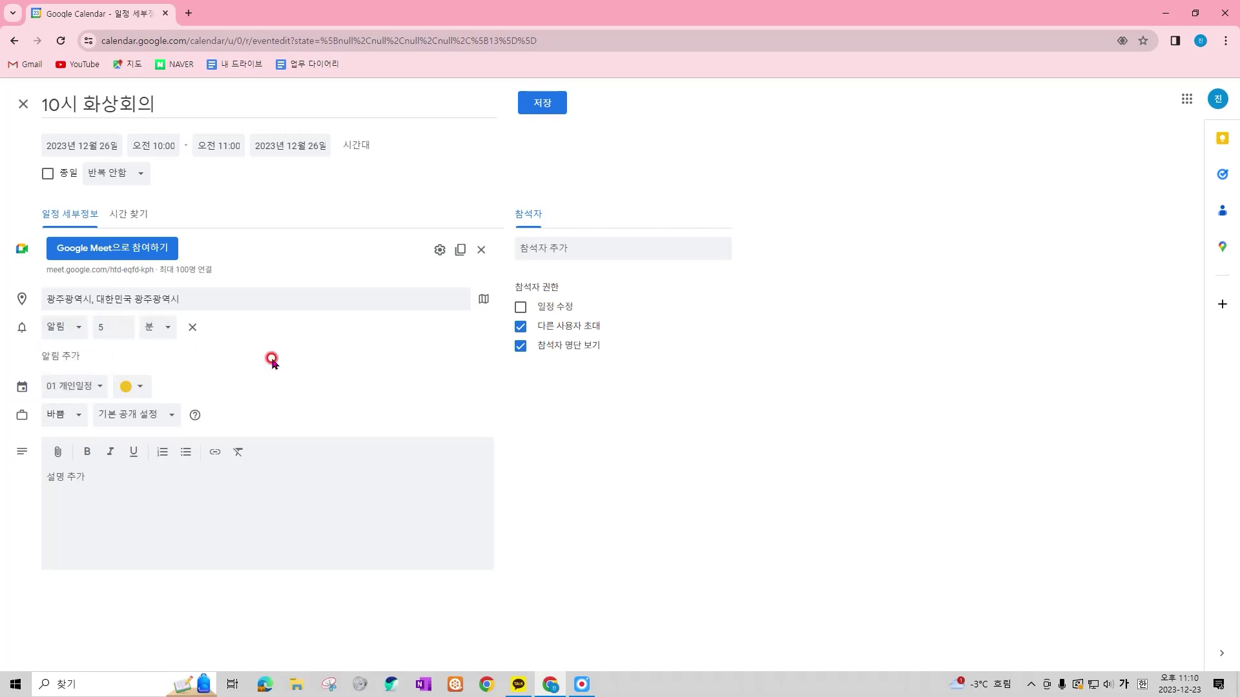
left_click(115, 327)
type("0")
left_click(270, 348)
left_click(161, 327)
left_click(190, 381)
Set the reminder amount to 1 and adjust the event's reminder list
double_click(113, 327)
type("1")
left_click(161, 327)
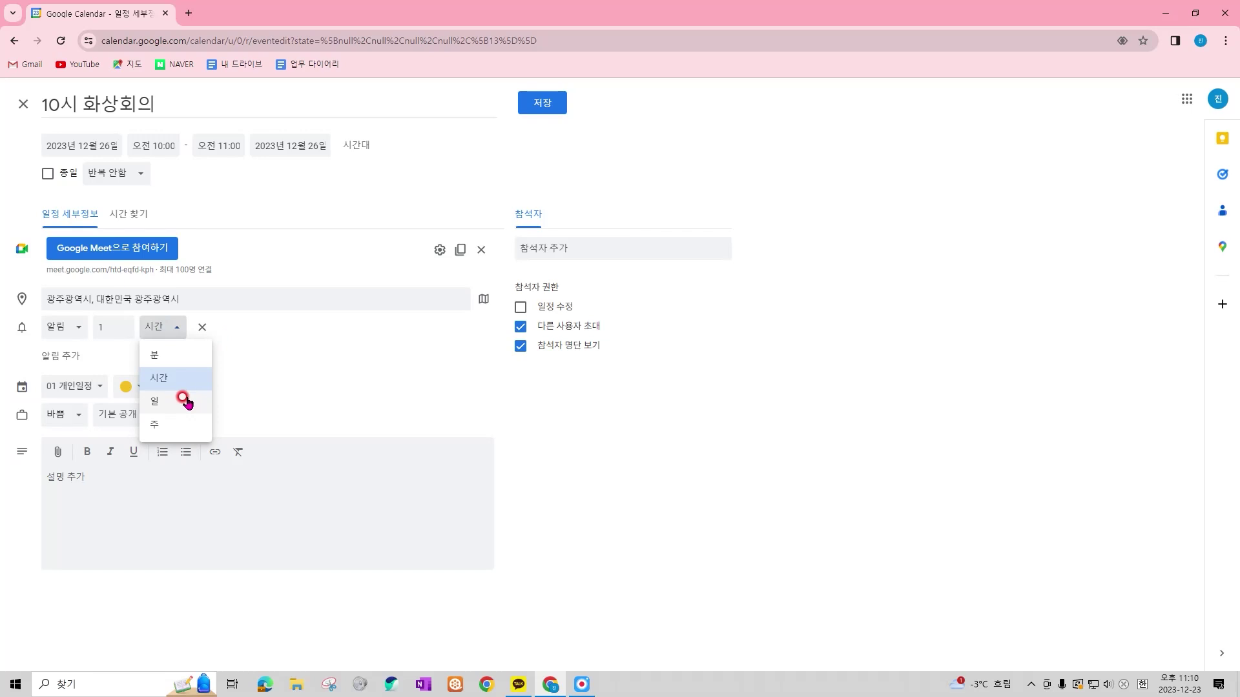
left_click(310, 364)
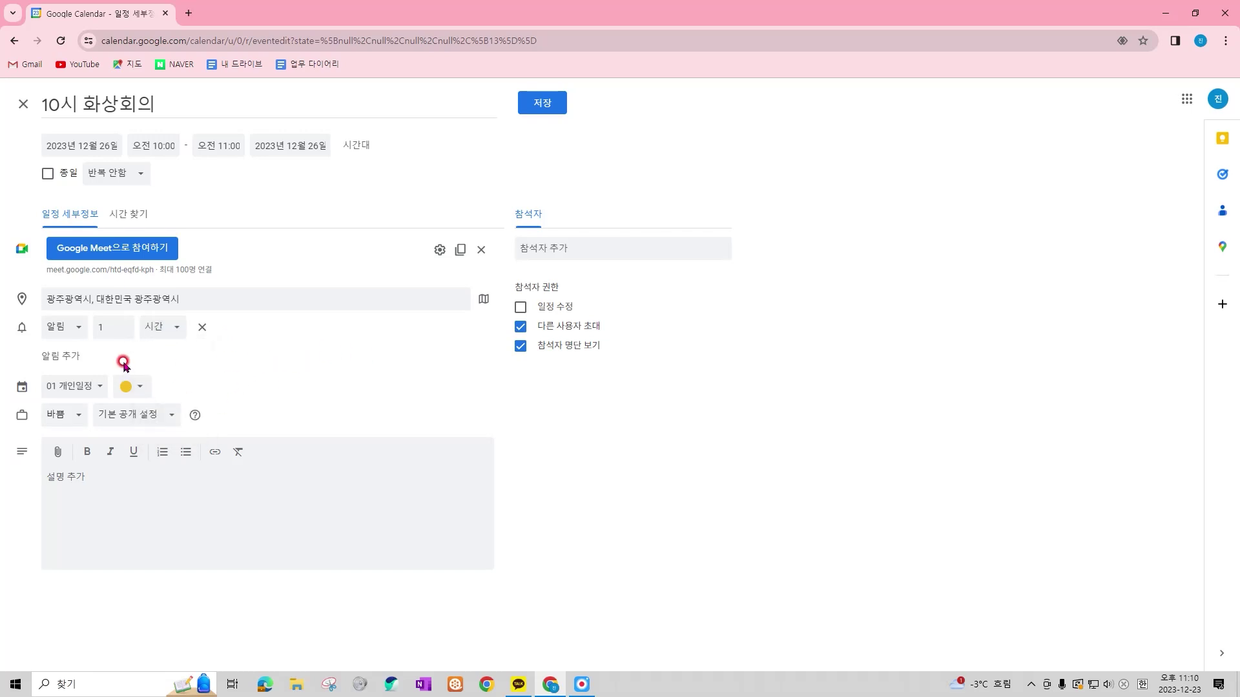
left_click(65, 357)
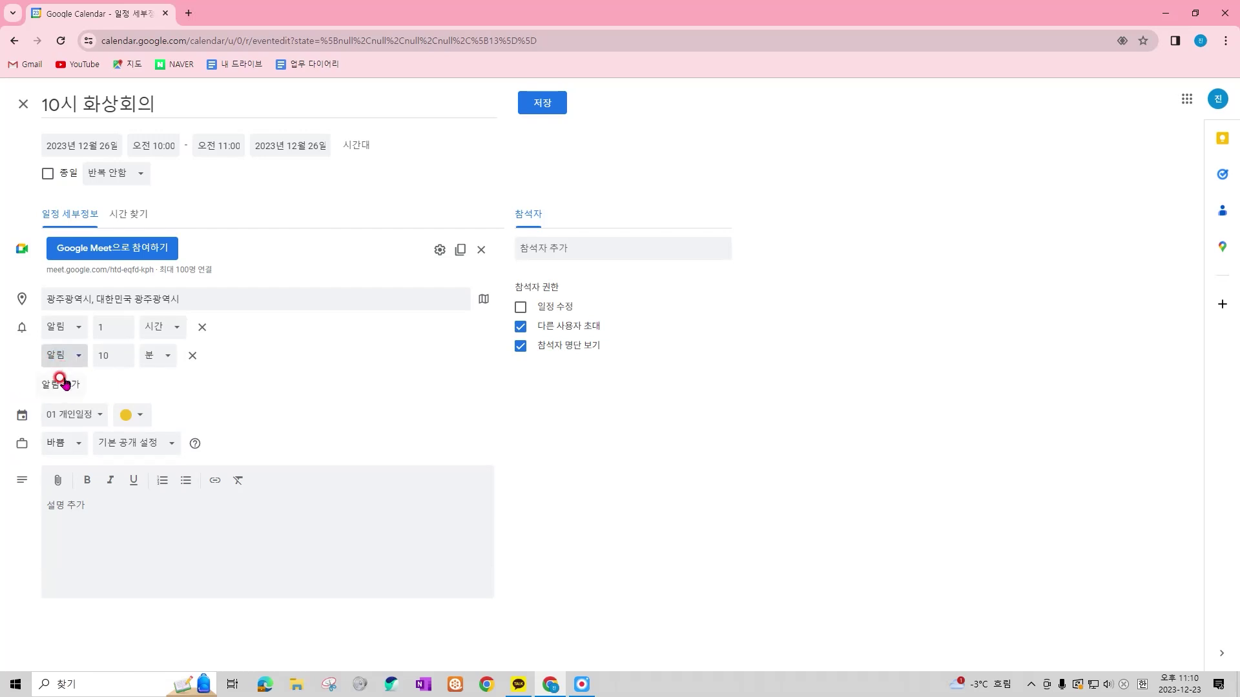
left_click(68, 385)
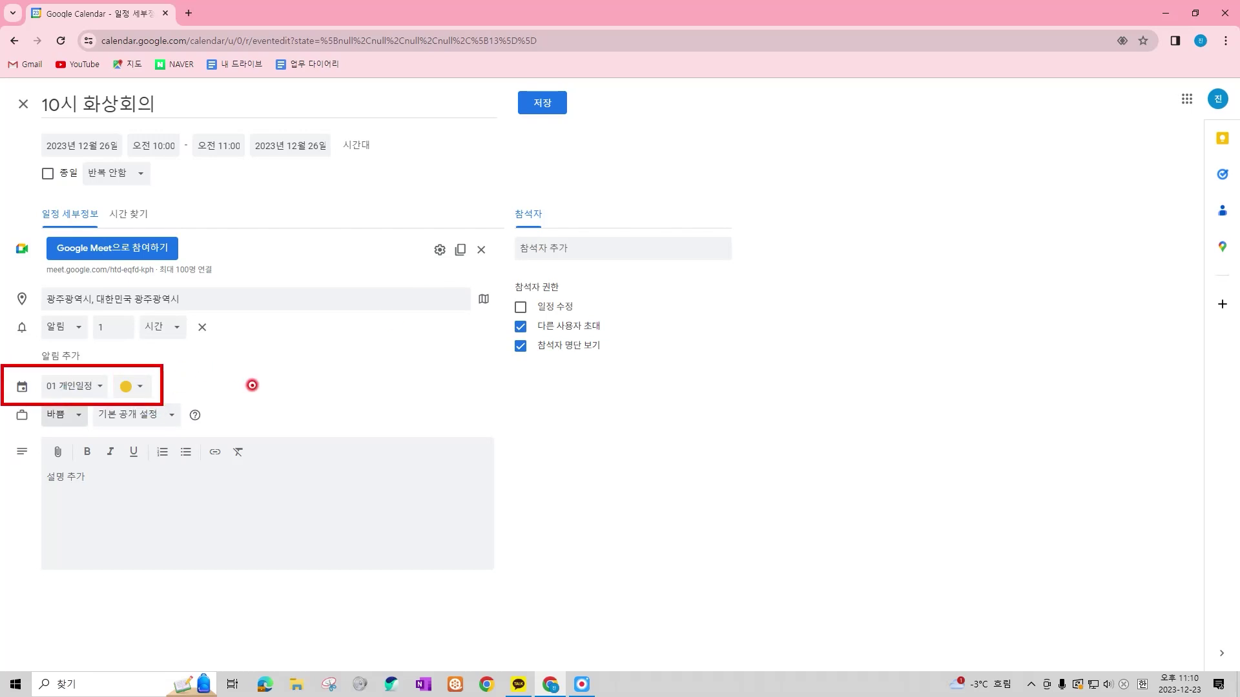
Move the event to the 02 업무 calendar and keep its availability as 바쁨
left_click(91, 390)
left_click(80, 406)
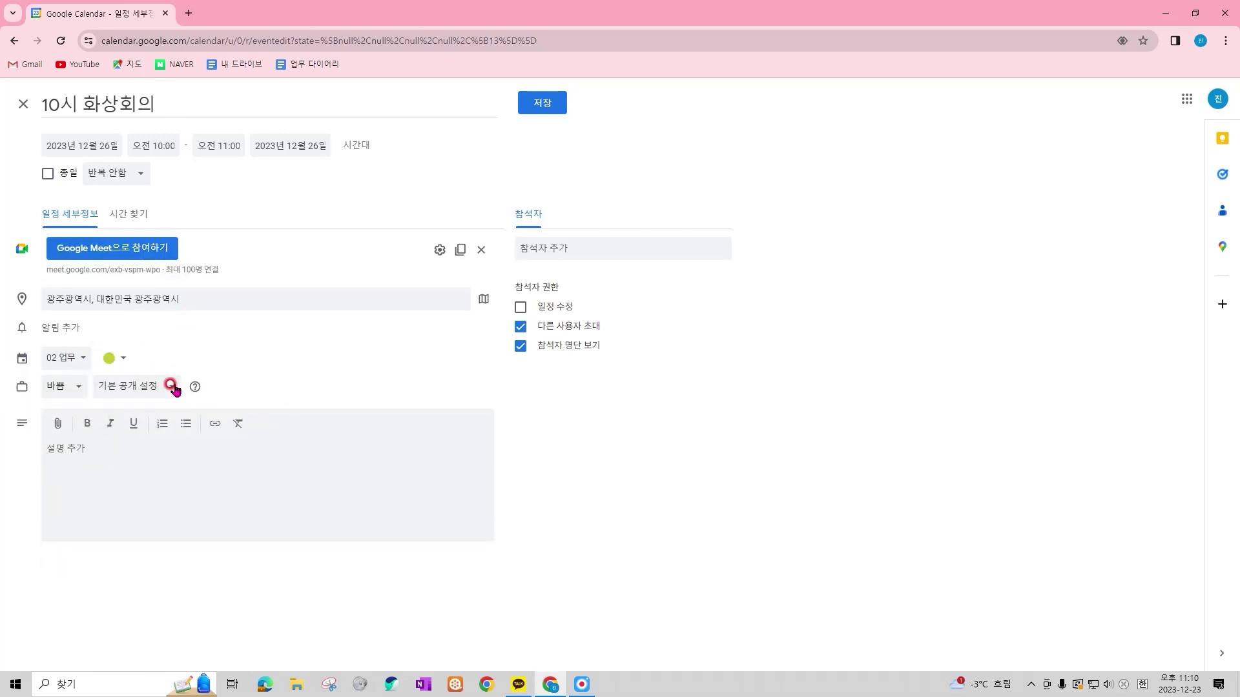
left_click(79, 388)
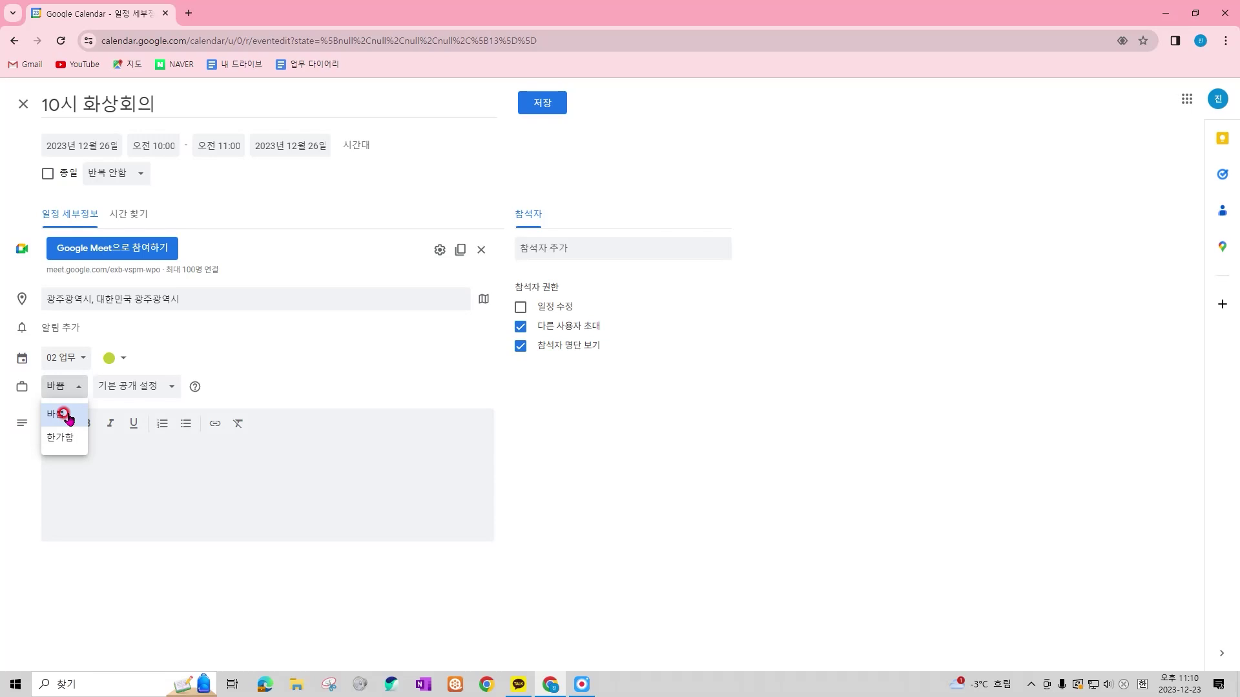
left_click(68, 416)
left_click(277, 470)
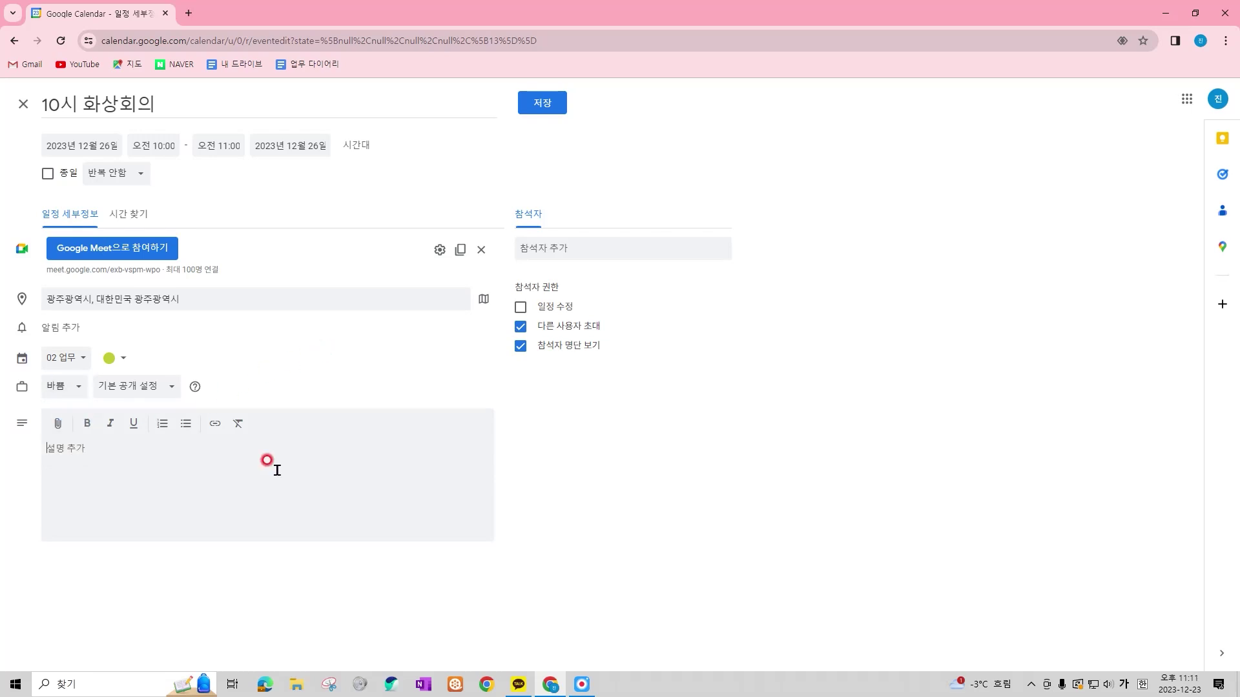
Write a description saying the meeting materials are in the attached file
left_click(83, 483)
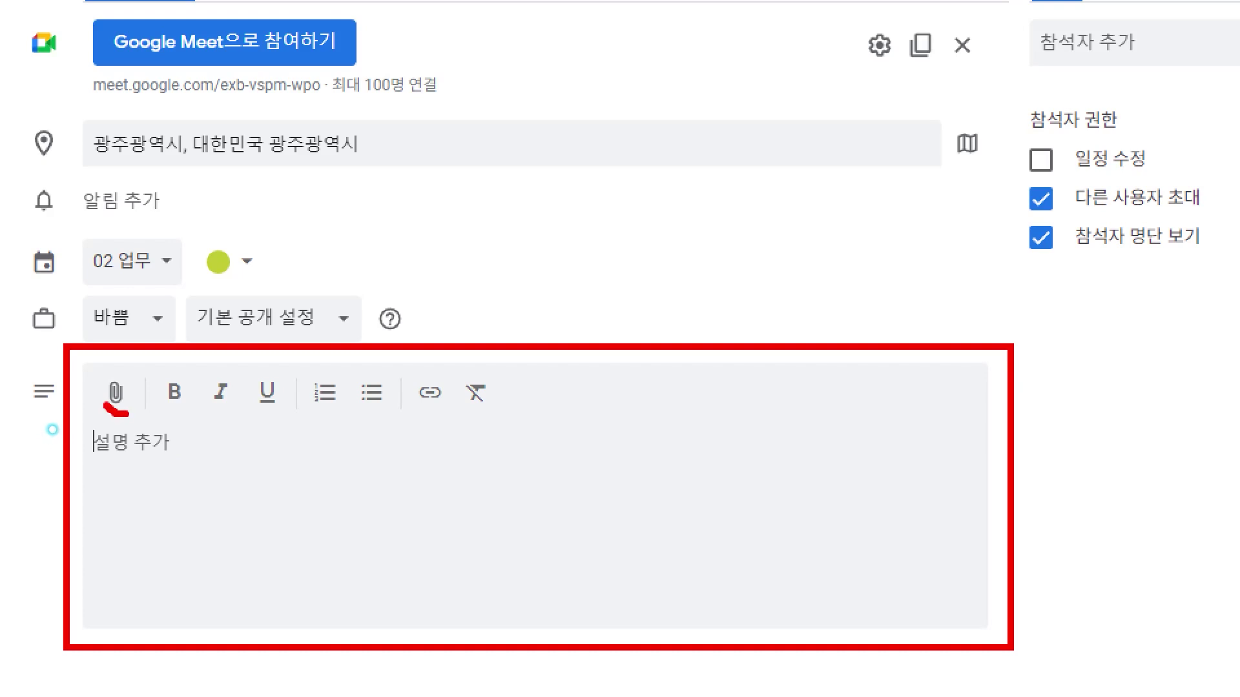
left_click(340, 479)
type("회의")
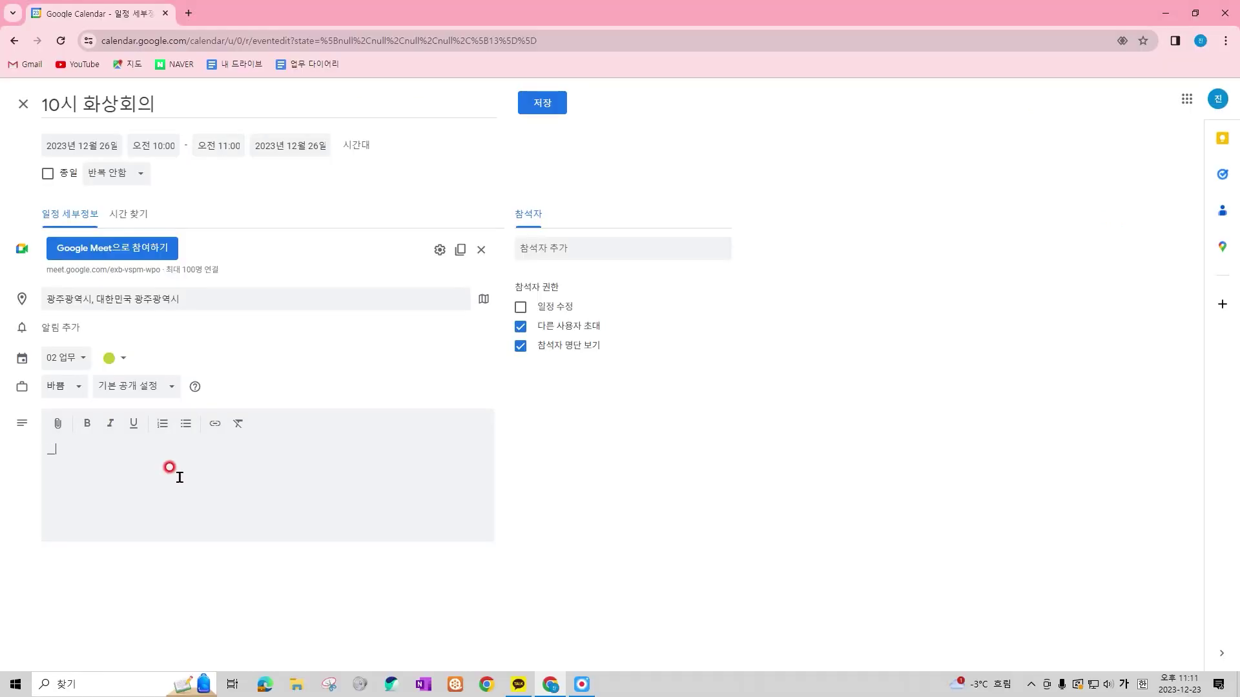
type("자료 첨부자료는 첨")
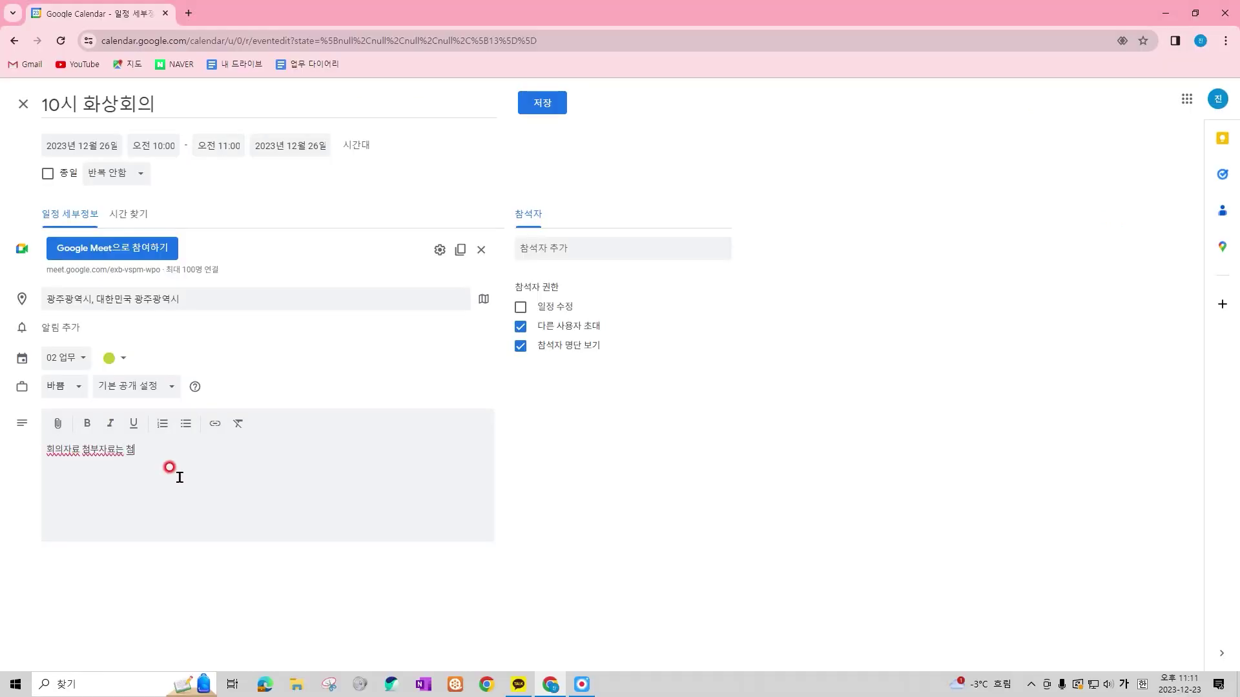
type("부파일 첨고하세요.")
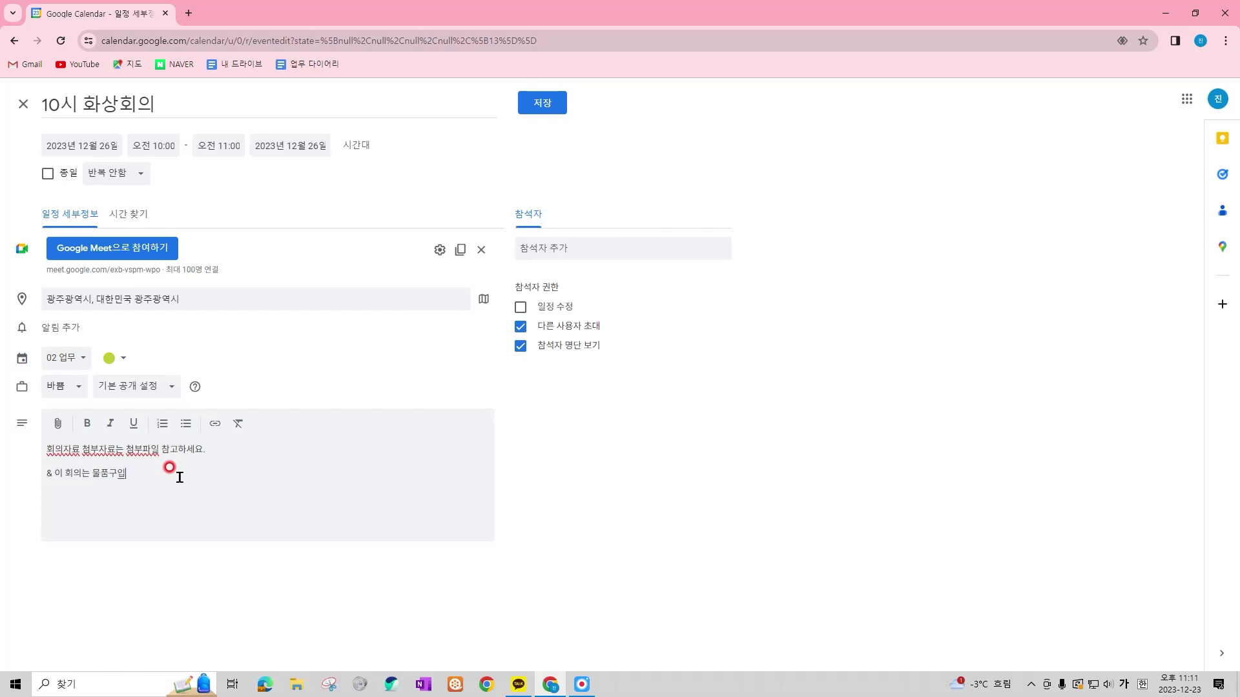
type("련")
Attach the meeting document from Google Drive to the event
left_click(60, 425)
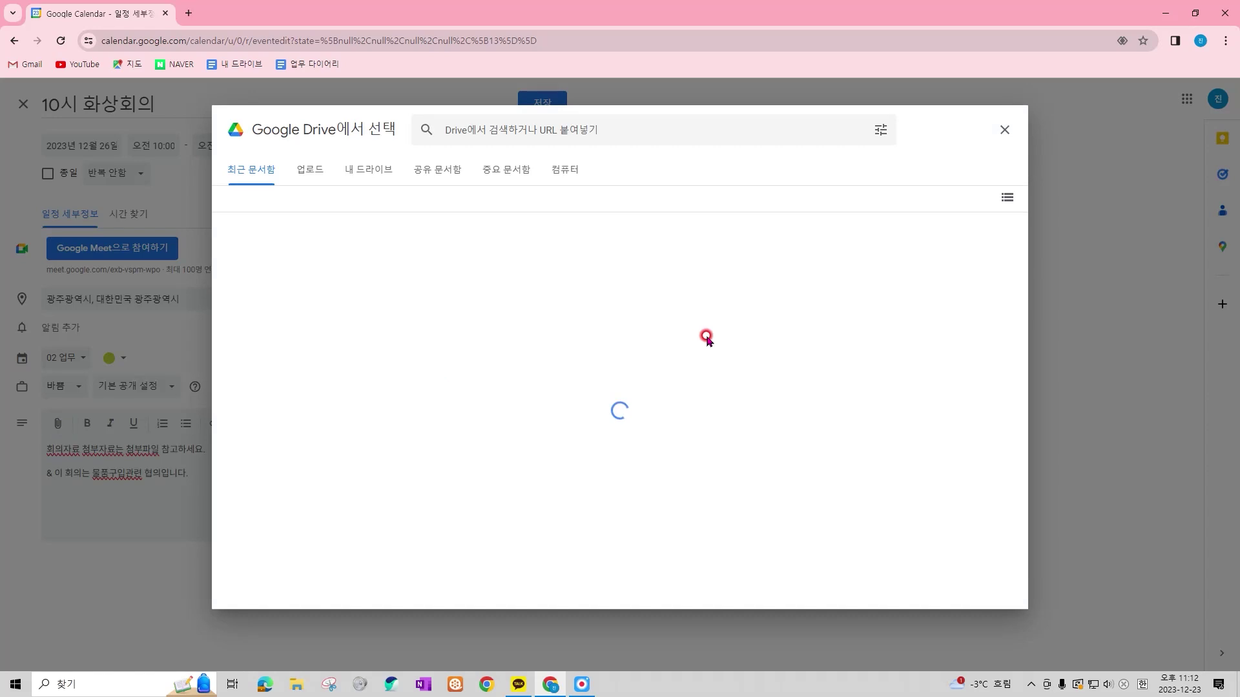
right_click(421, 333)
double_click(420, 335)
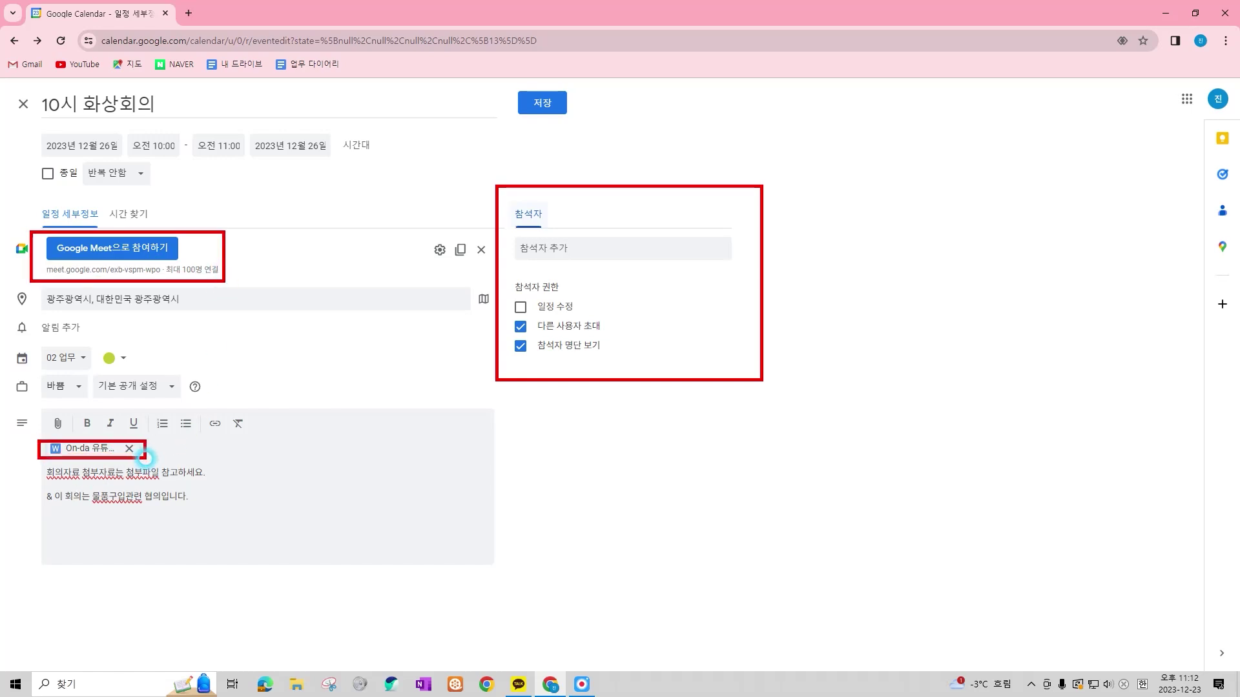
left_click_drag(32, 85, 165, 116)
left_click_drag(24, 131, 400, 157)
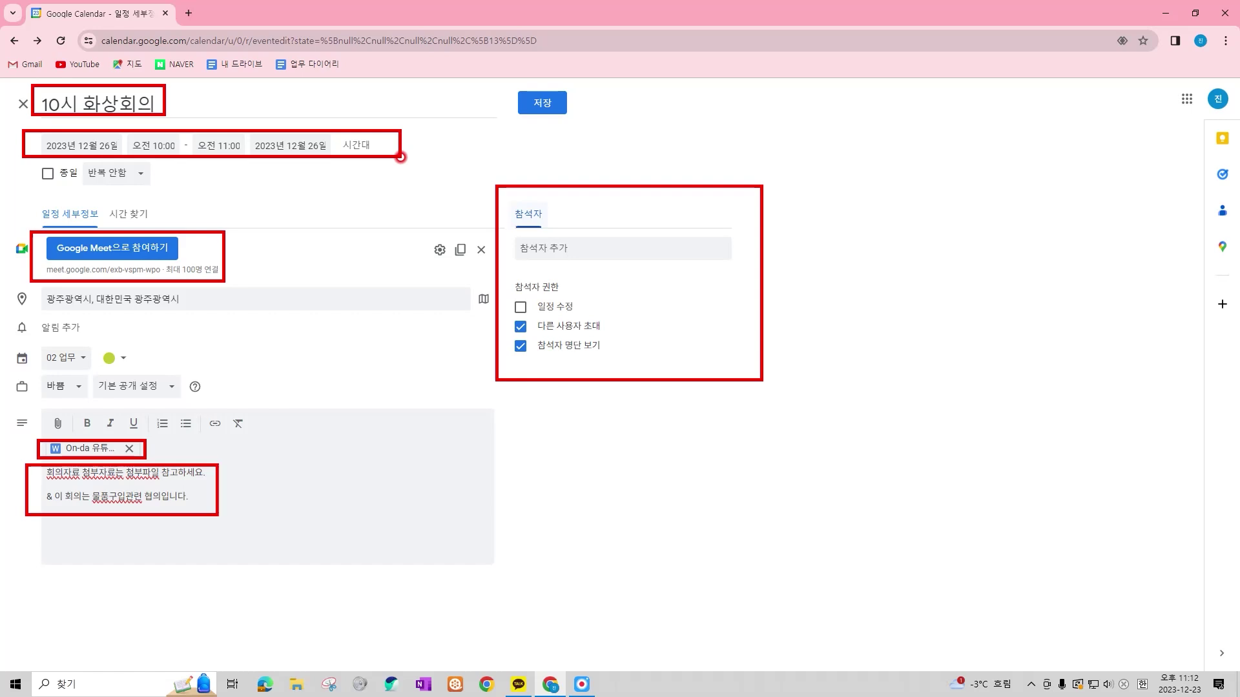
Add the suggested guest to the meeting and save it
key("Escape")
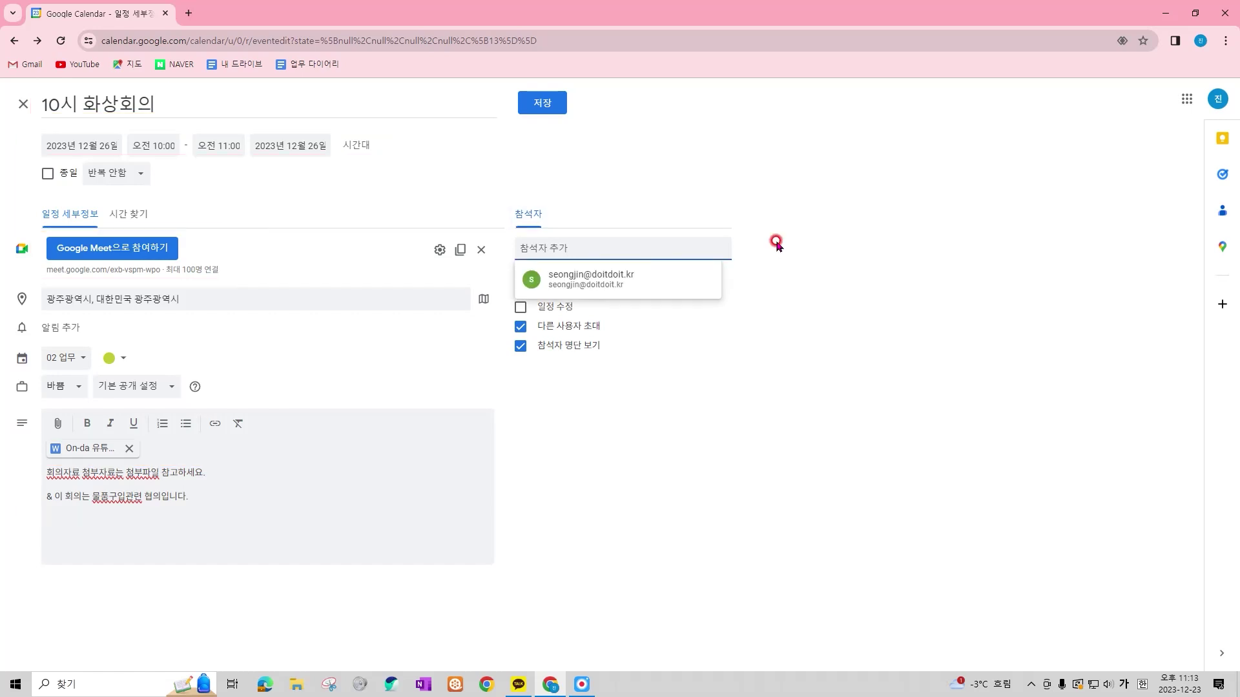
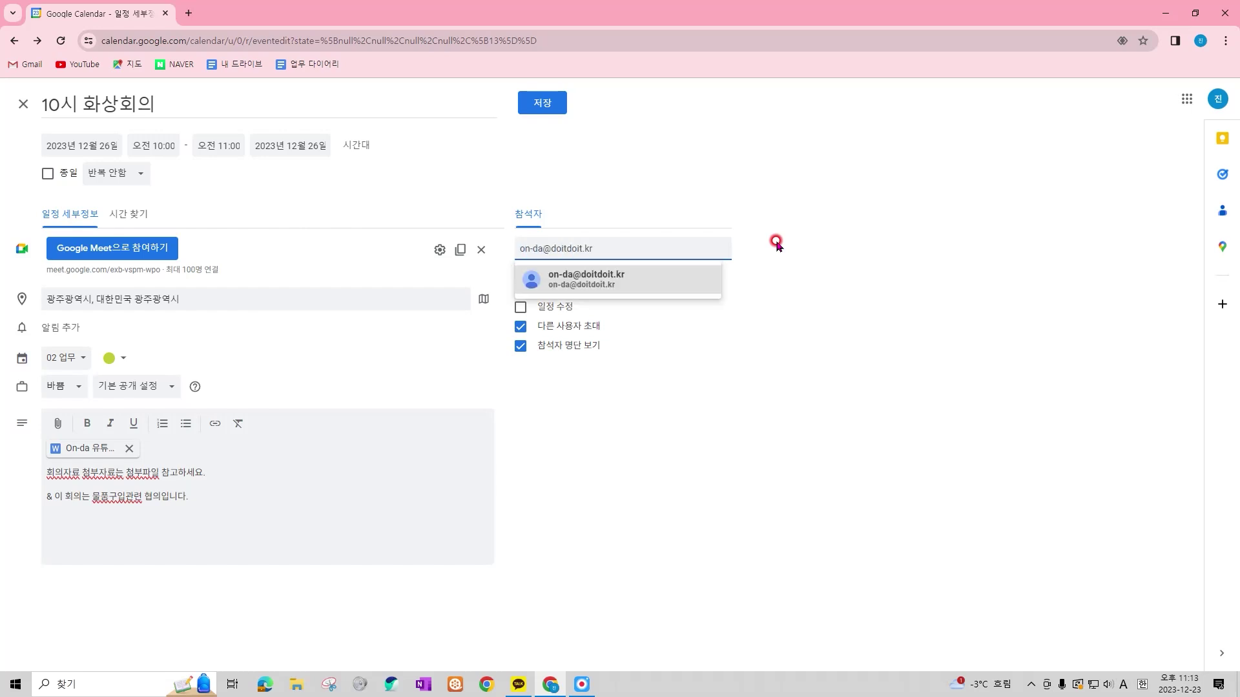
key("Return")
left_click_drag(507, 265, 629, 299)
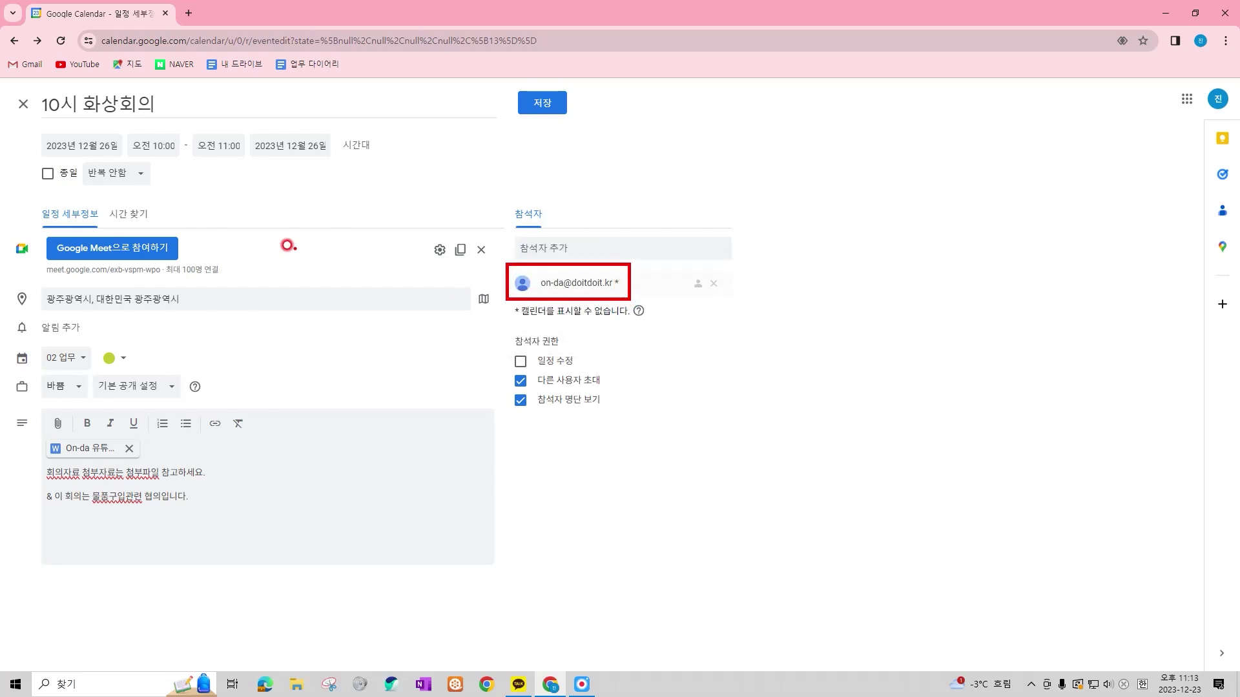
left_click_drag(4, 88, 502, 593)
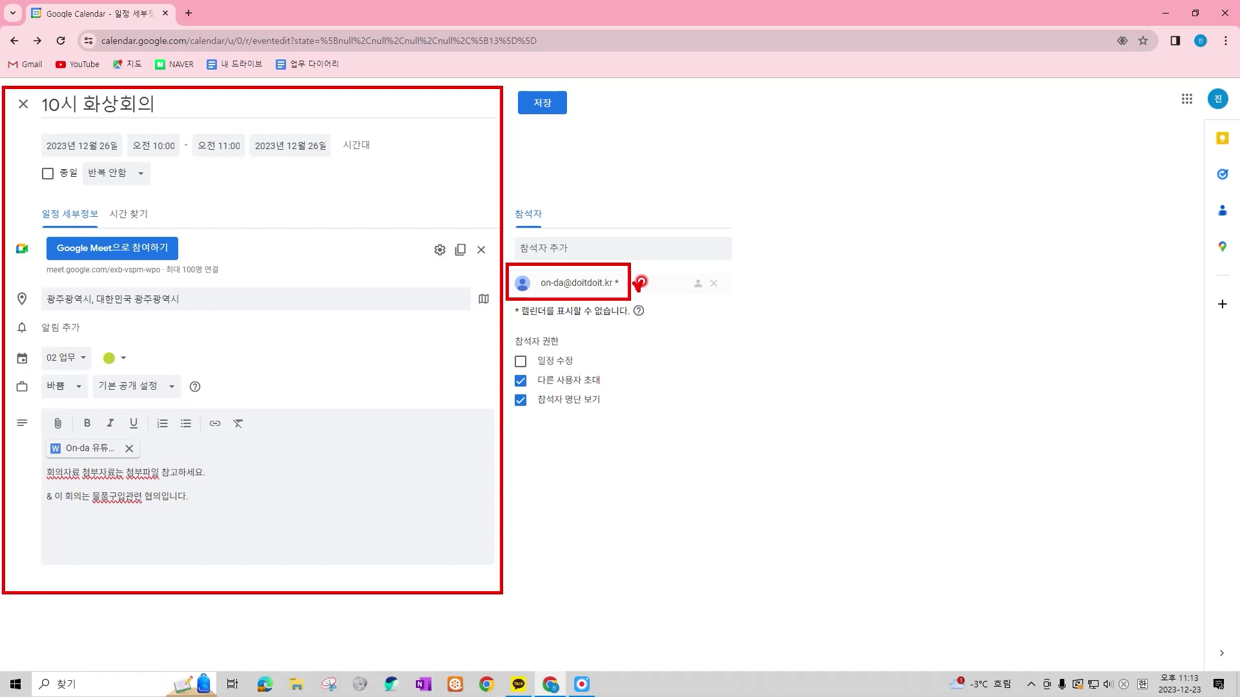
key("Escape")
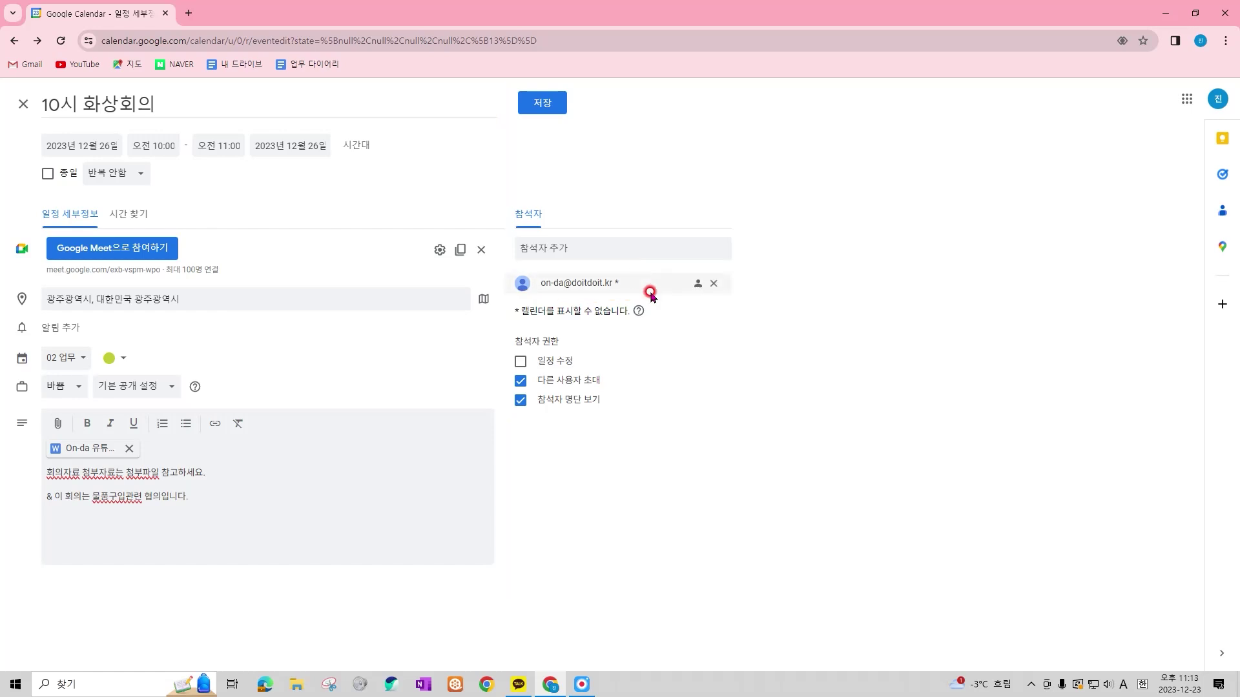
left_click(537, 105)
left_click_drag(569, 331, 686, 362)
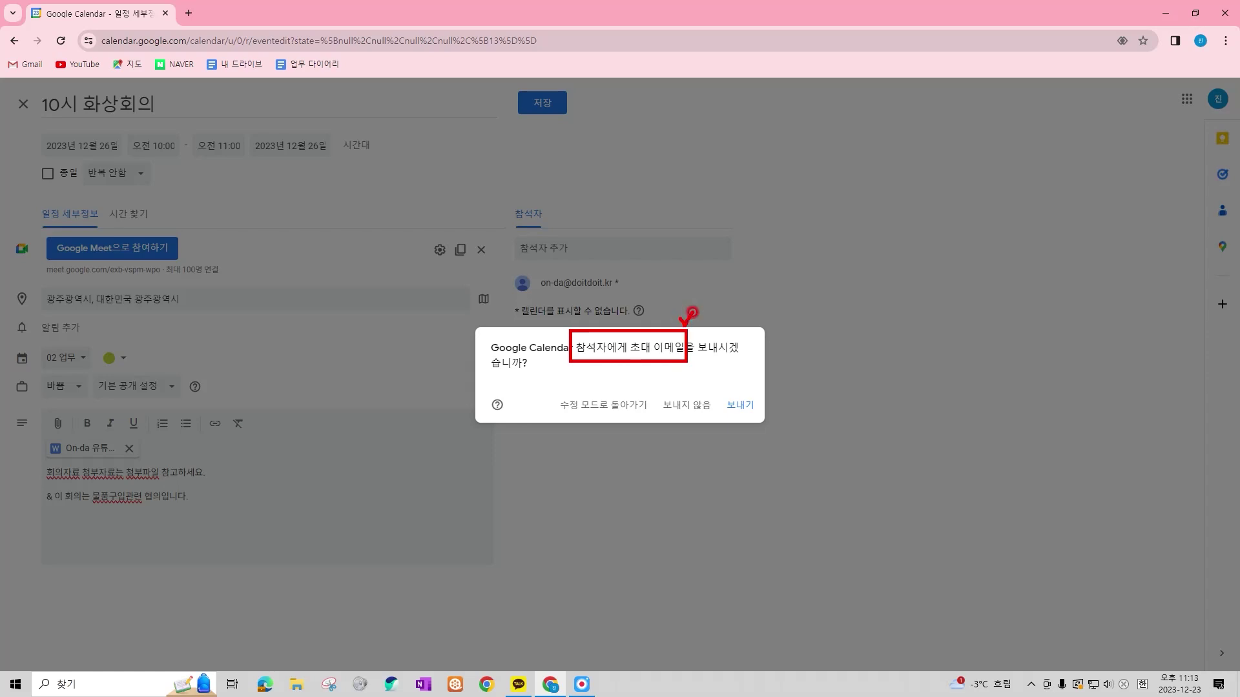
Send the '10시 화상회의' invitation, keep the guest's attachment access as viewer, and save
key("Escape")
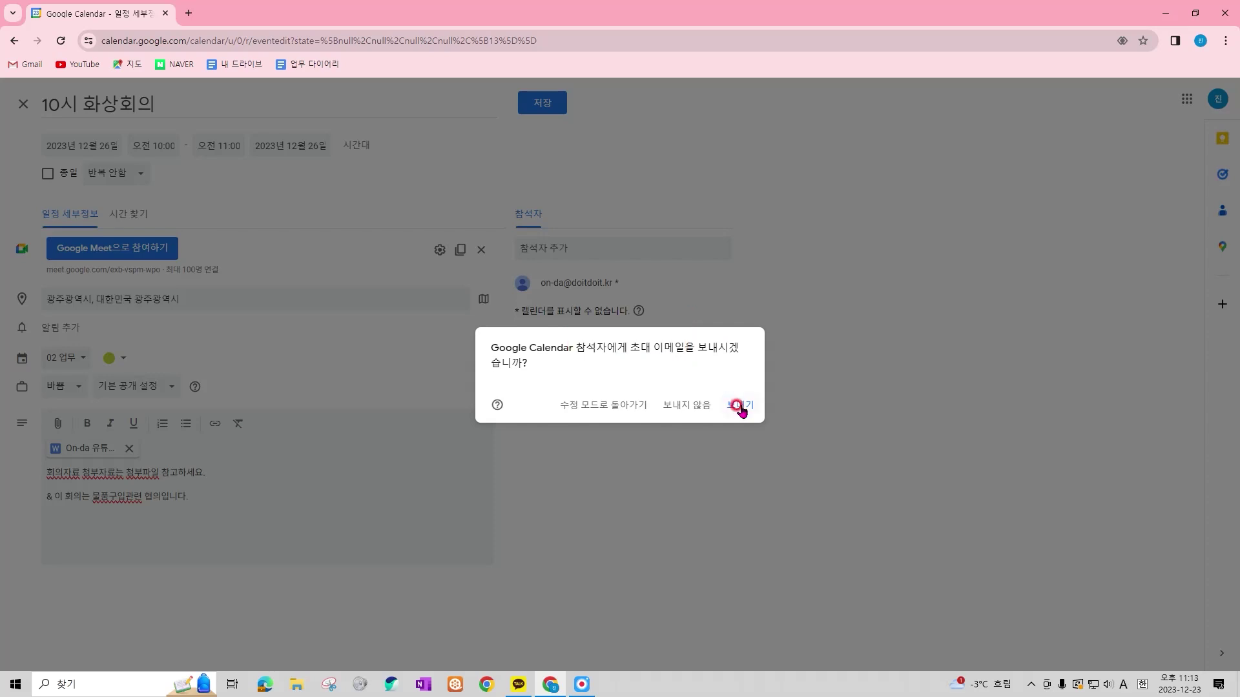
left_click(740, 405)
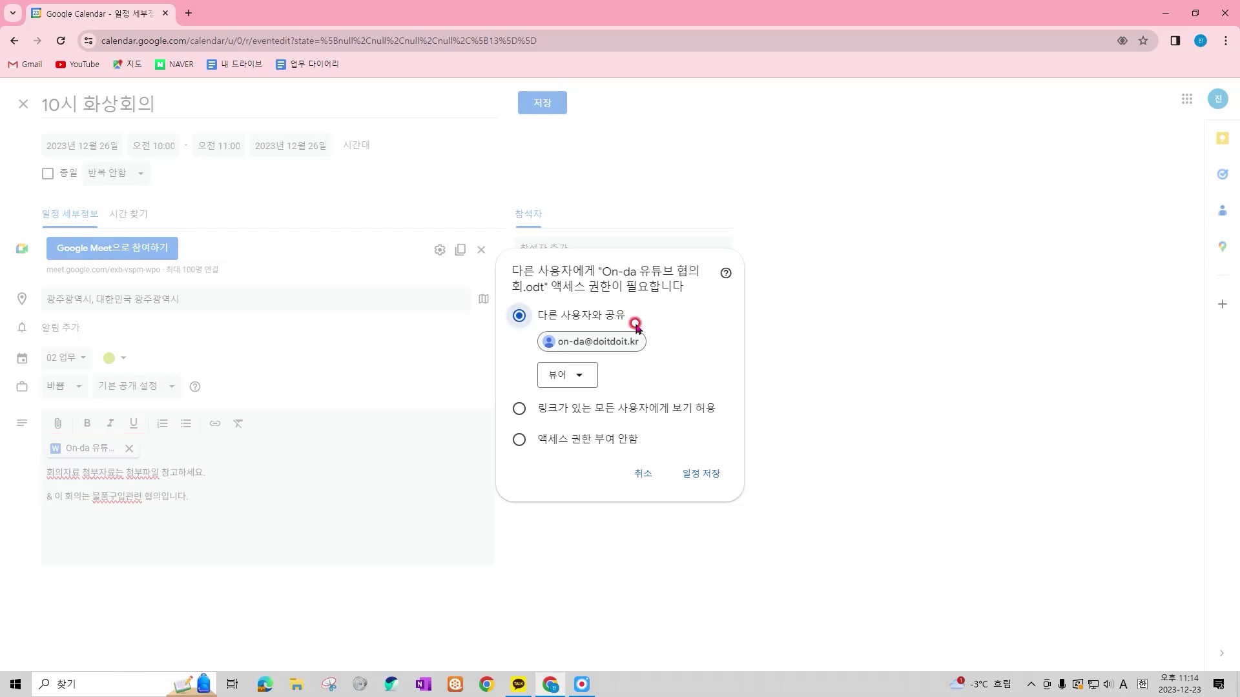
left_click(585, 376)
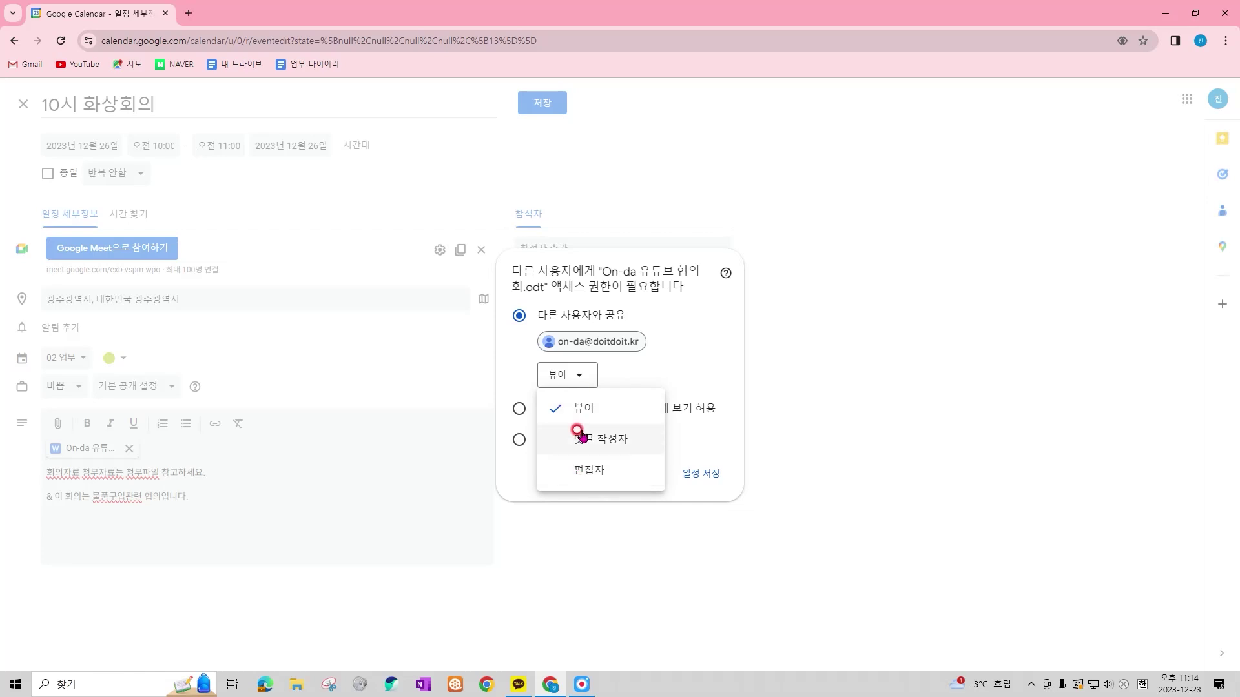
left_click(622, 412)
left_click(690, 480)
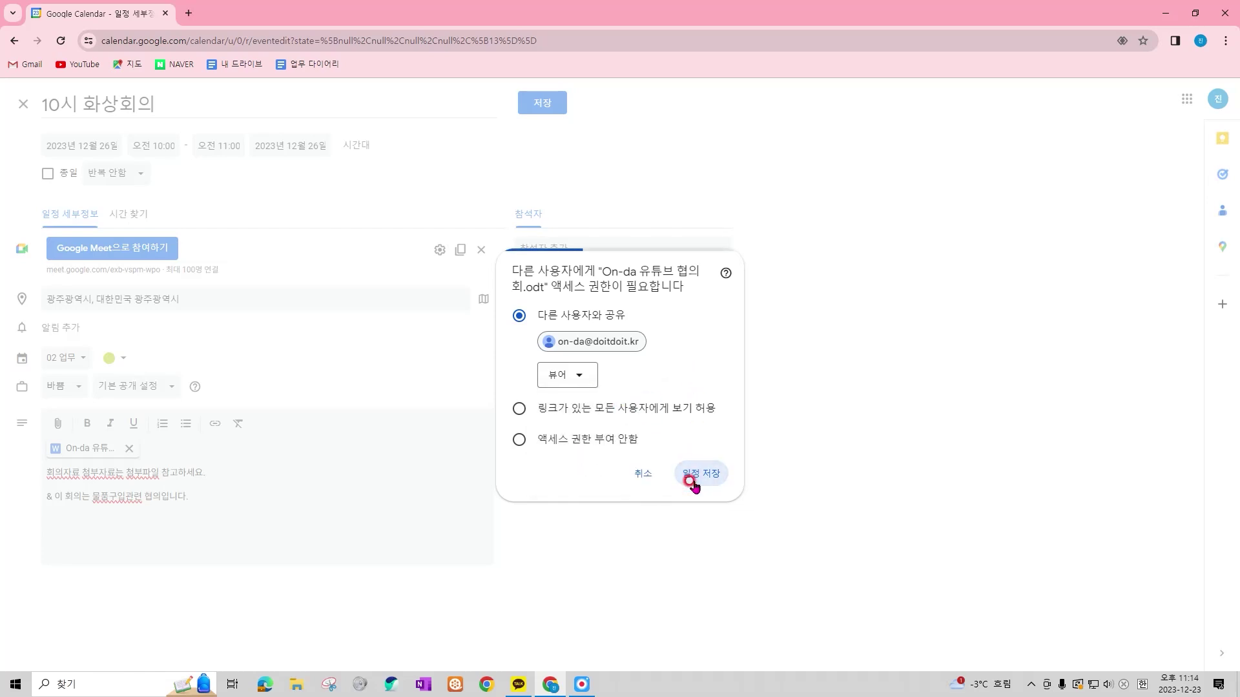
left_click_drag(466, 491, 565, 533)
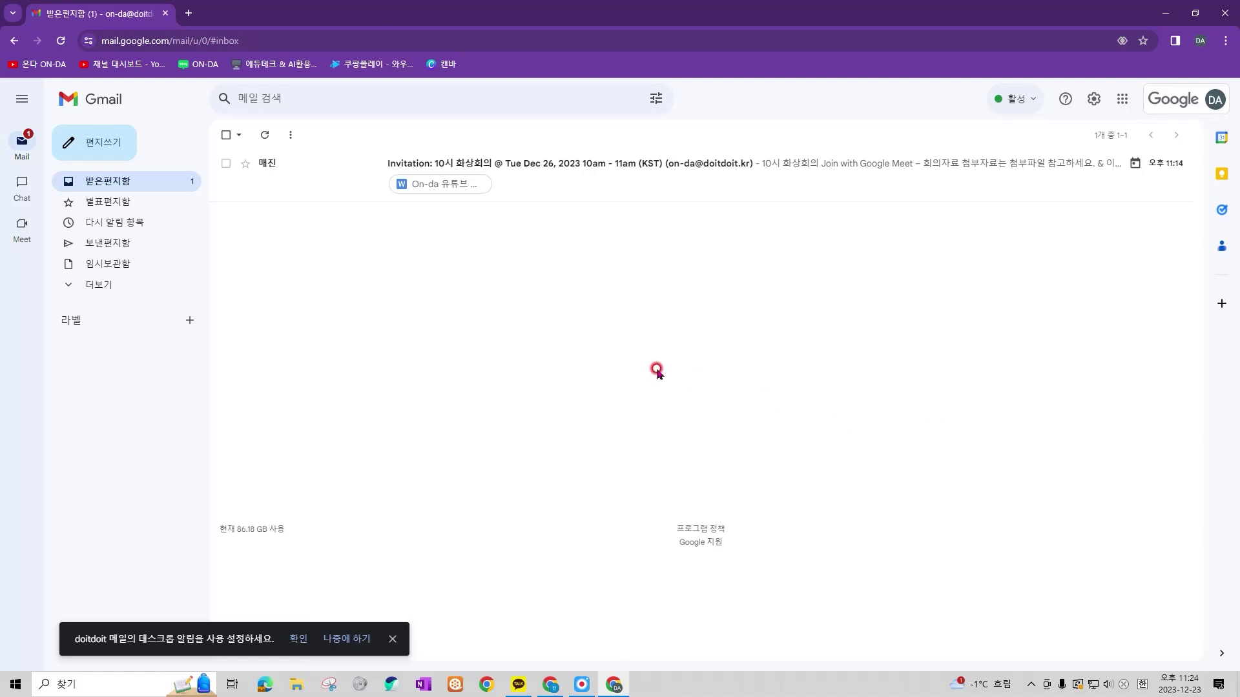
Open and read the '10시 화상회의' invitation email with its Meet link and attachment
mouse_move(377, 148)
left_mouse_down()
mouse_move(1046, 206)
mouse_move(1197, 197)
left_mouse_up()
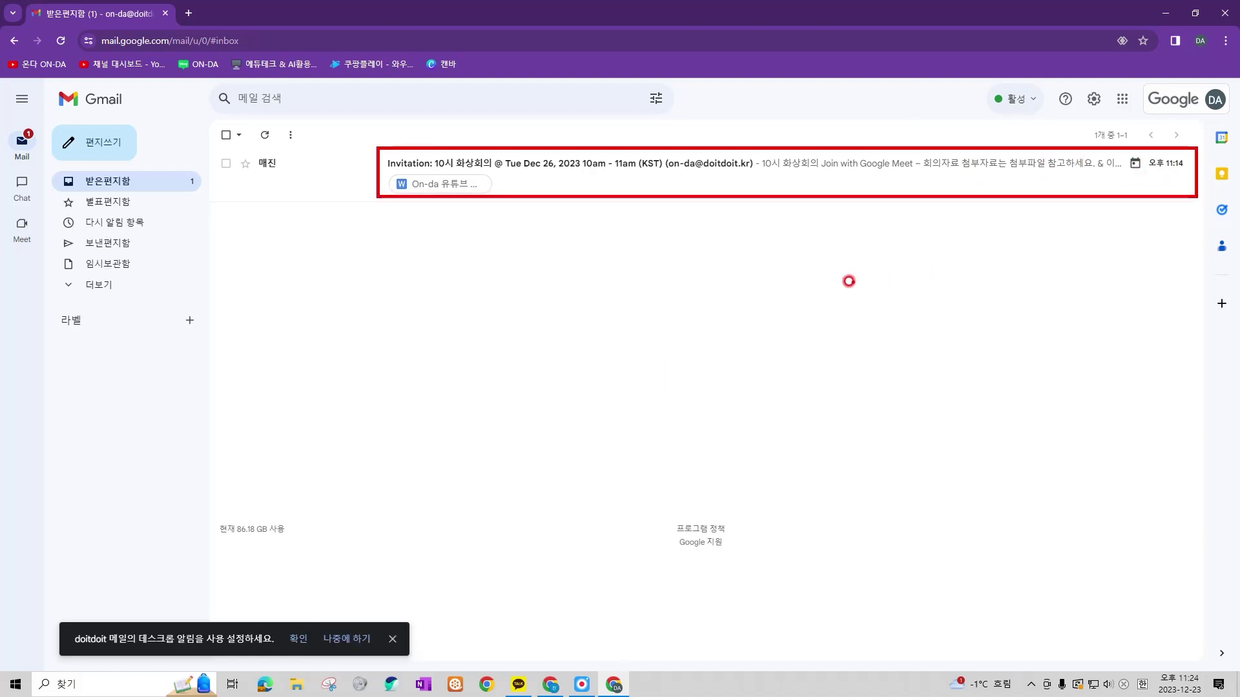
left_click(653, 162)
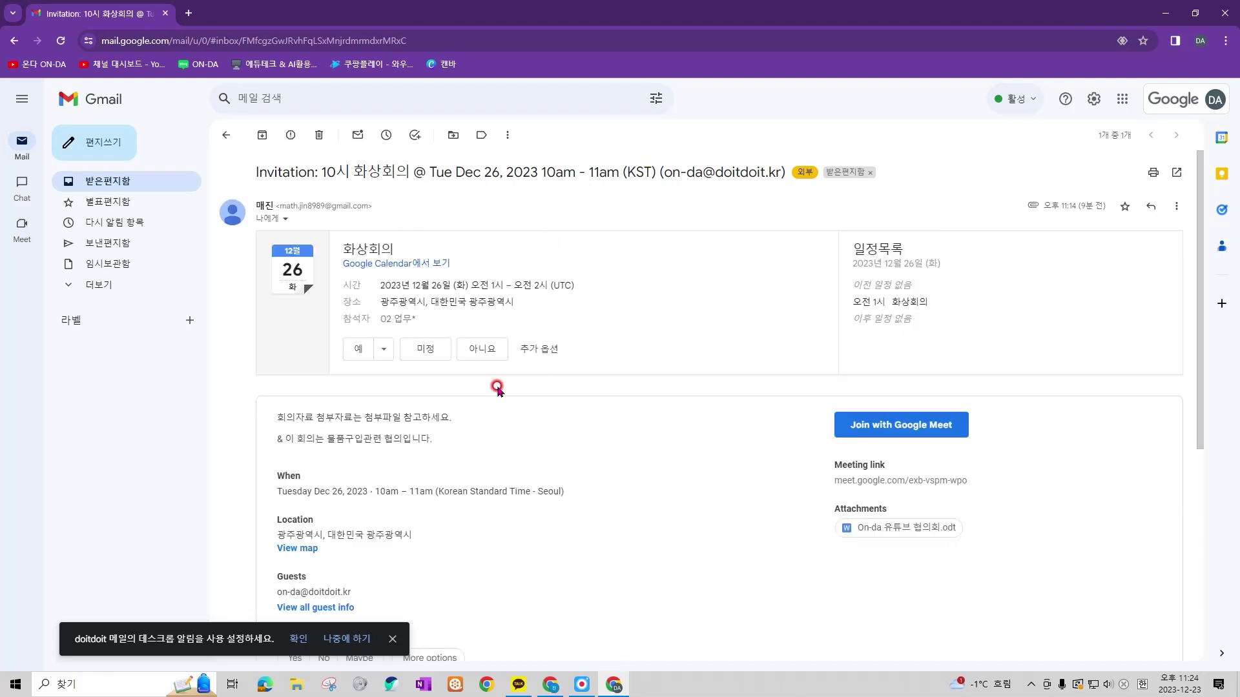
scroll(646, 368, "down", 2)
scroll(660, 376, "up", 1)
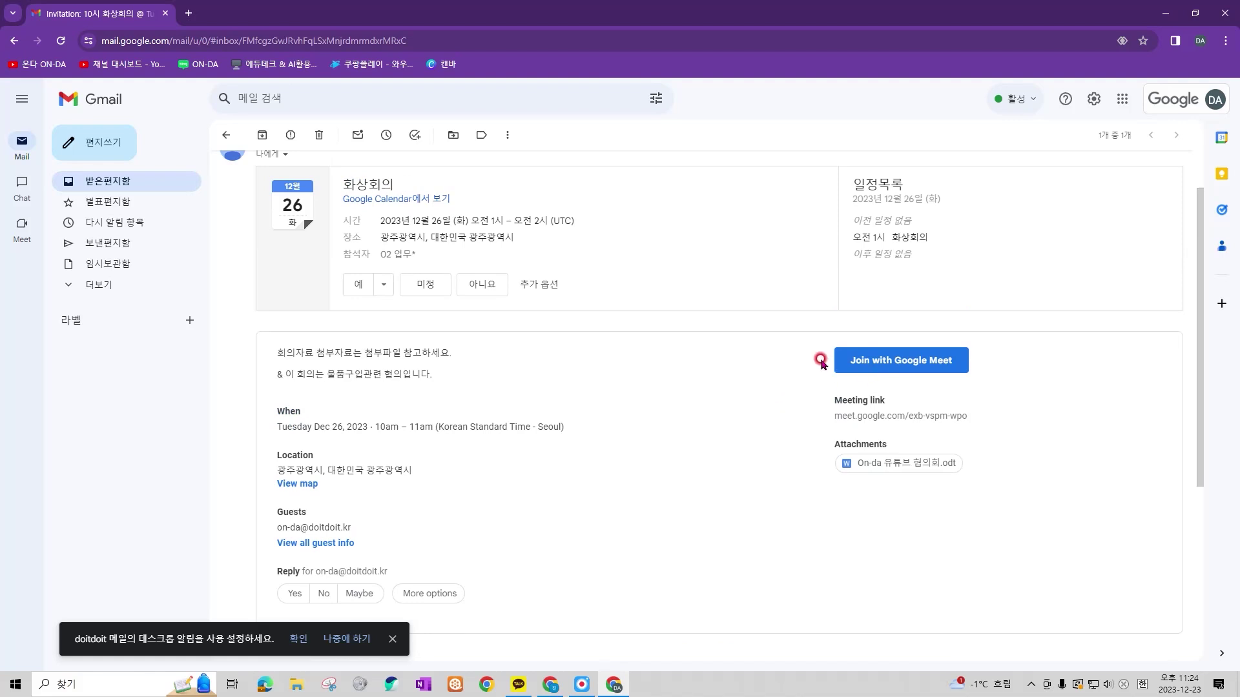
left_click_drag(820, 335, 981, 384)
left_click_drag(811, 430, 991, 473)
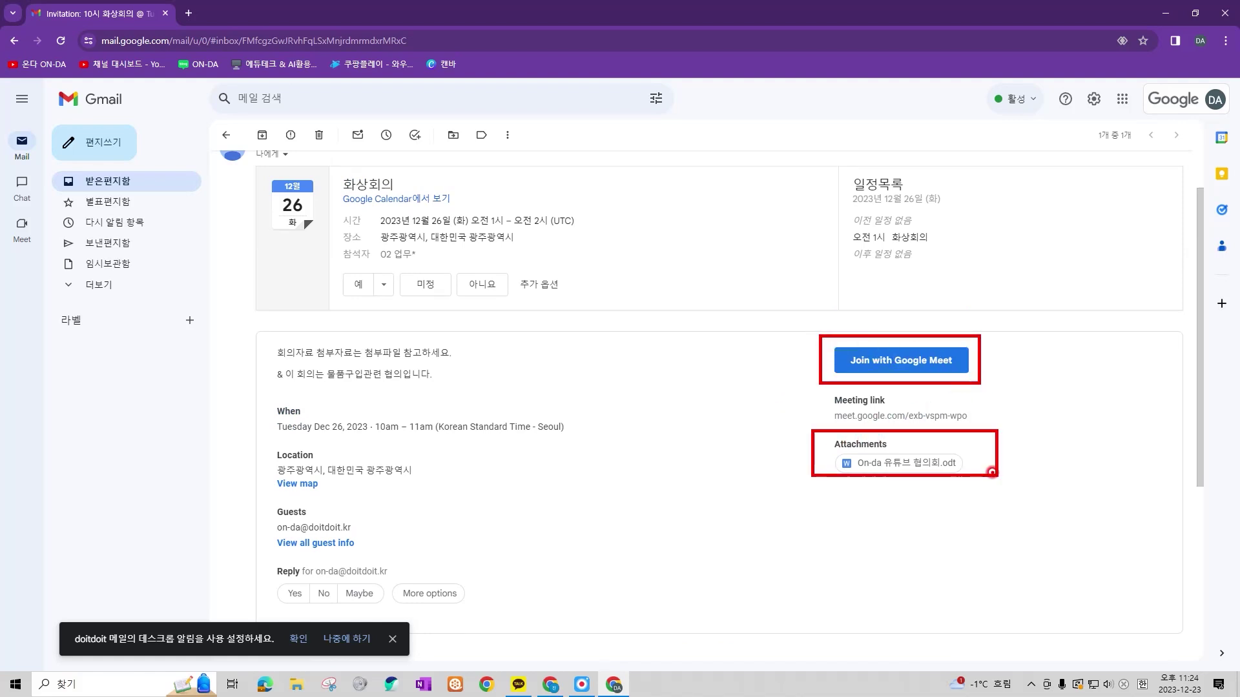
Launch Google Calendar in a new tab from the Google apps grid
key("Escape")
scroll(1046, 323, "up", 1)
left_click(1122, 98)
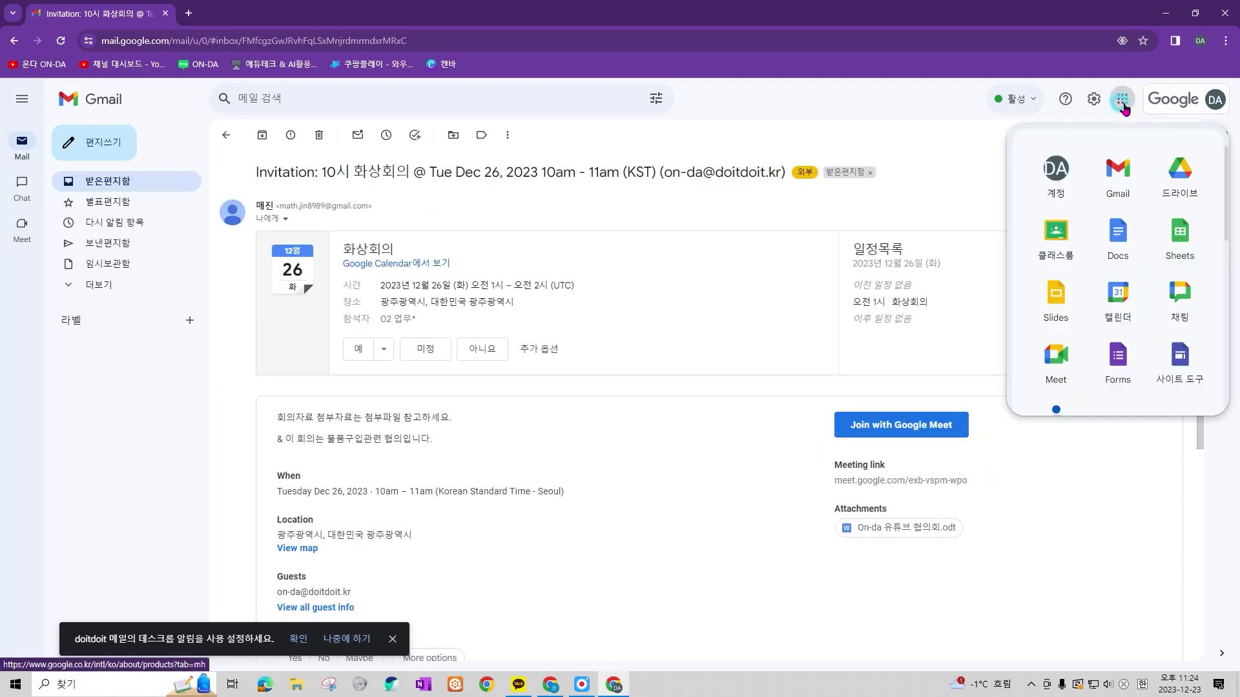
left_click(1110, 237)
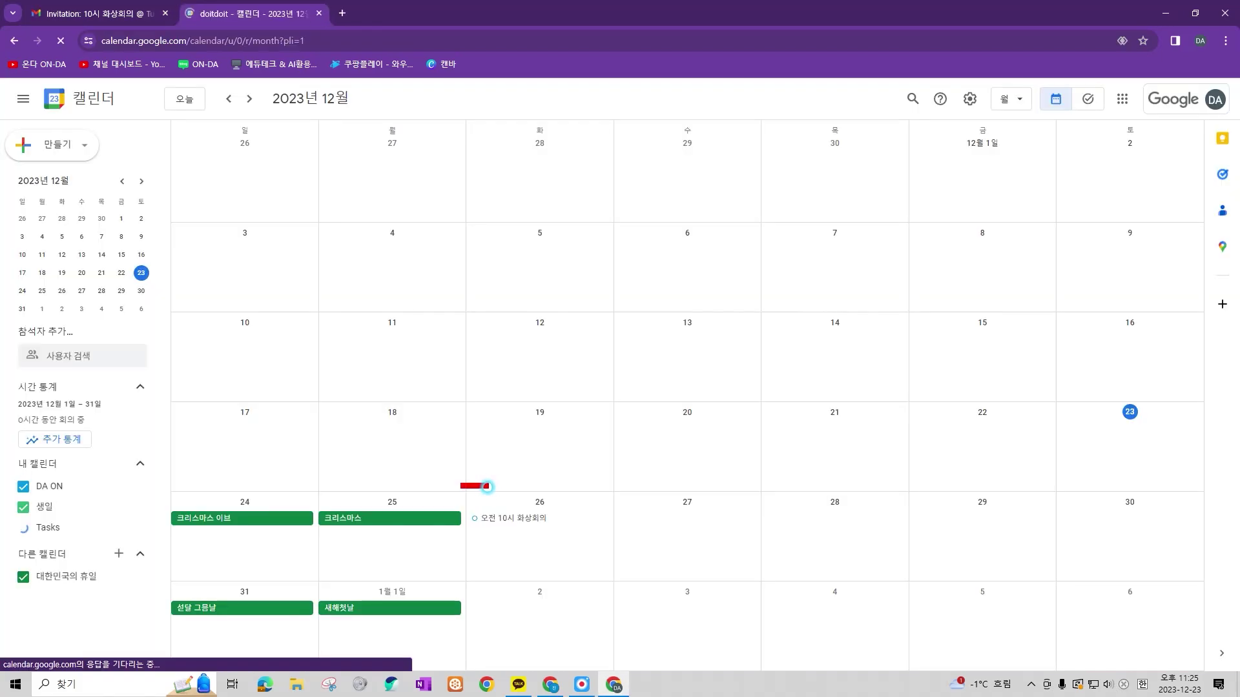
Return to the organizer's Calendar tab showing the December 2023 month with '10시 화상회의'
left_click_drag(461, 484, 621, 557)
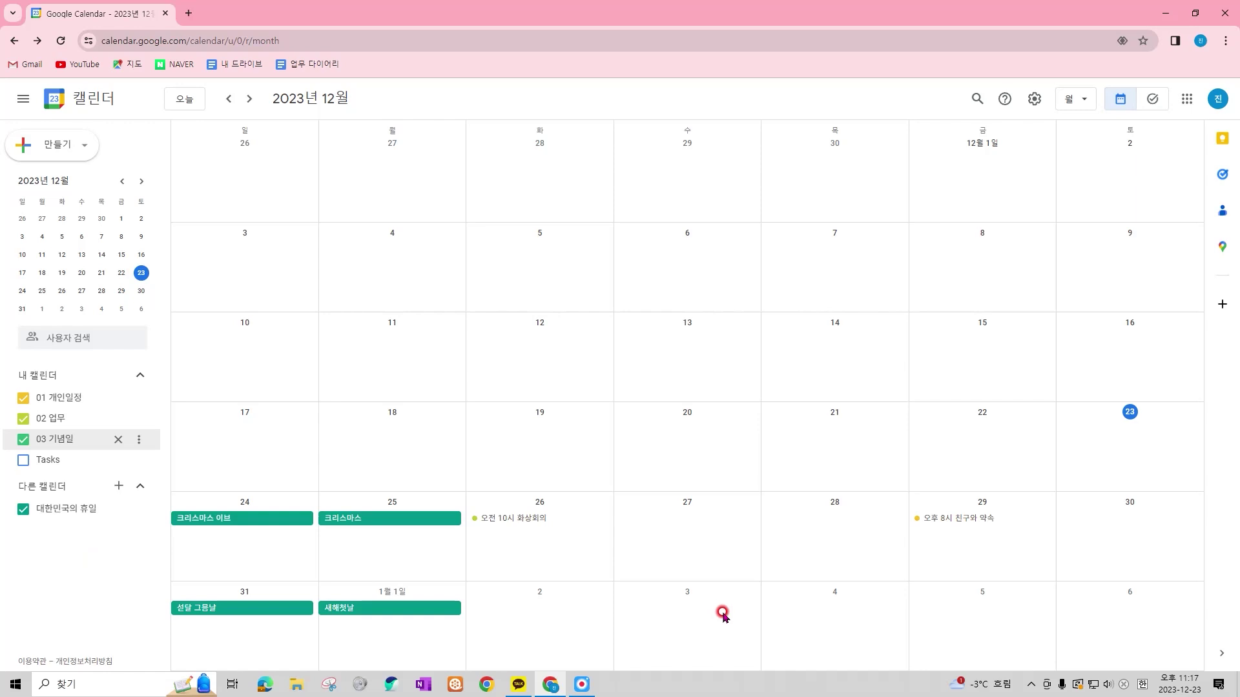
Create an all-day '집에 내려가기' event on 2 January, then move it to 3 January
left_click(551, 641)
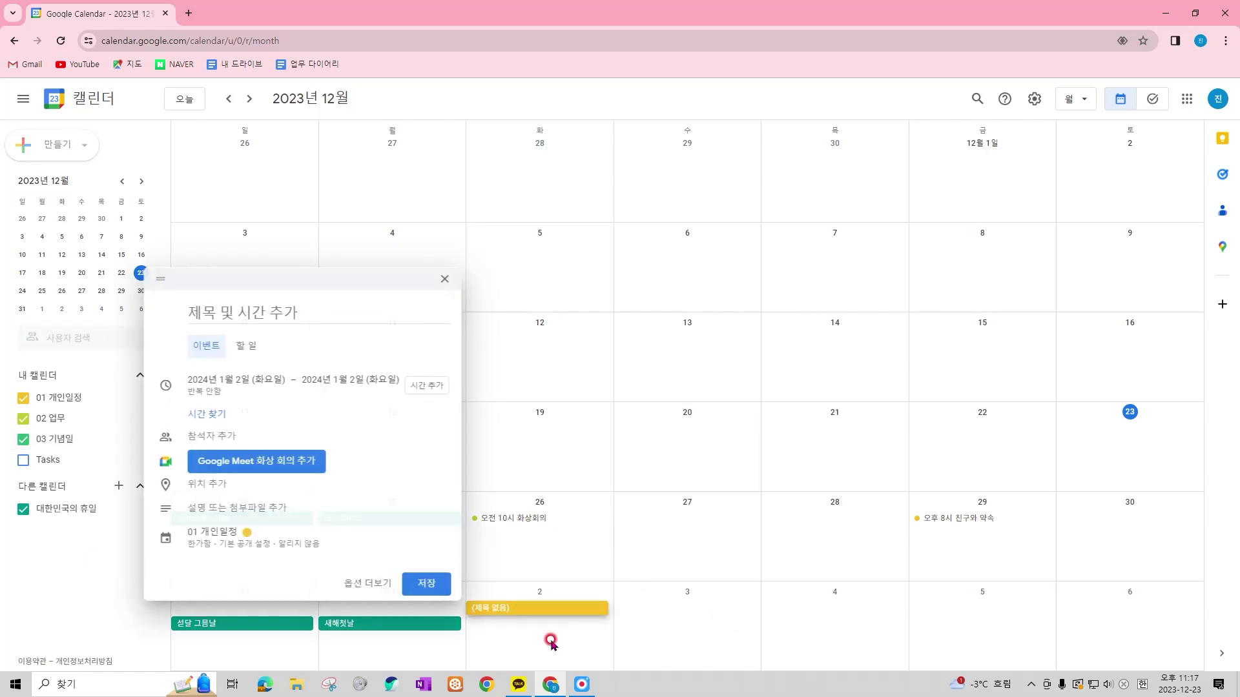
type("지")
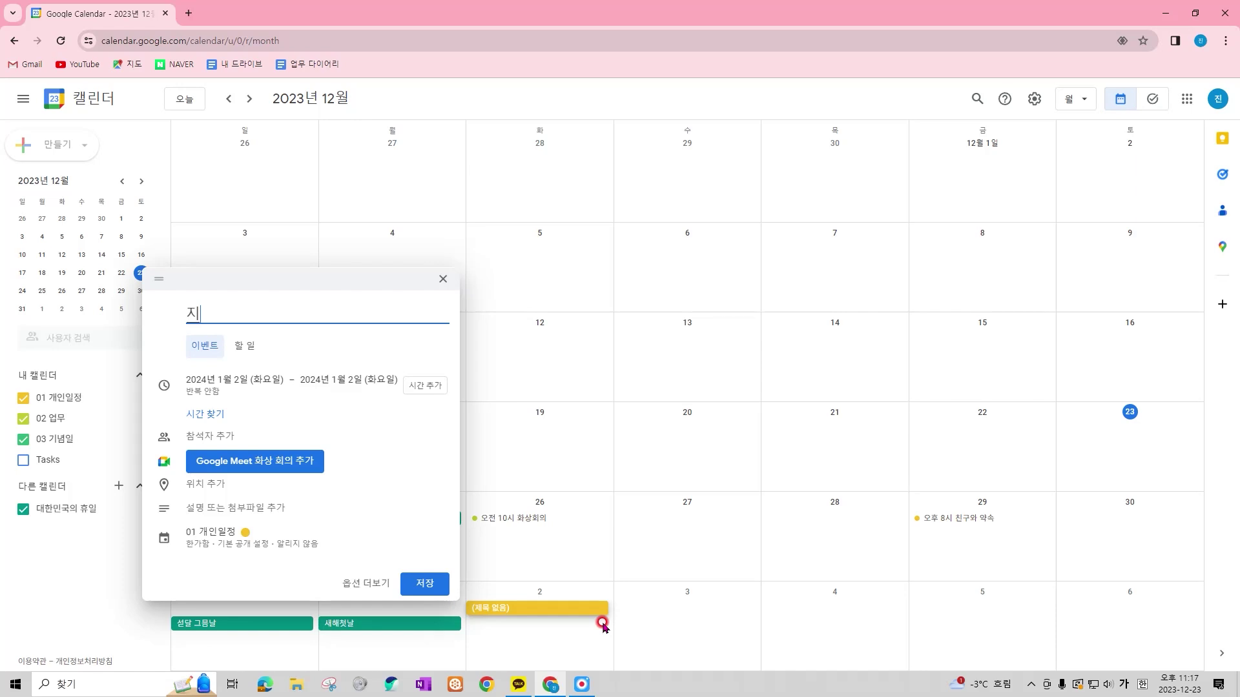
type("에 내려가기")
left_click(424, 583)
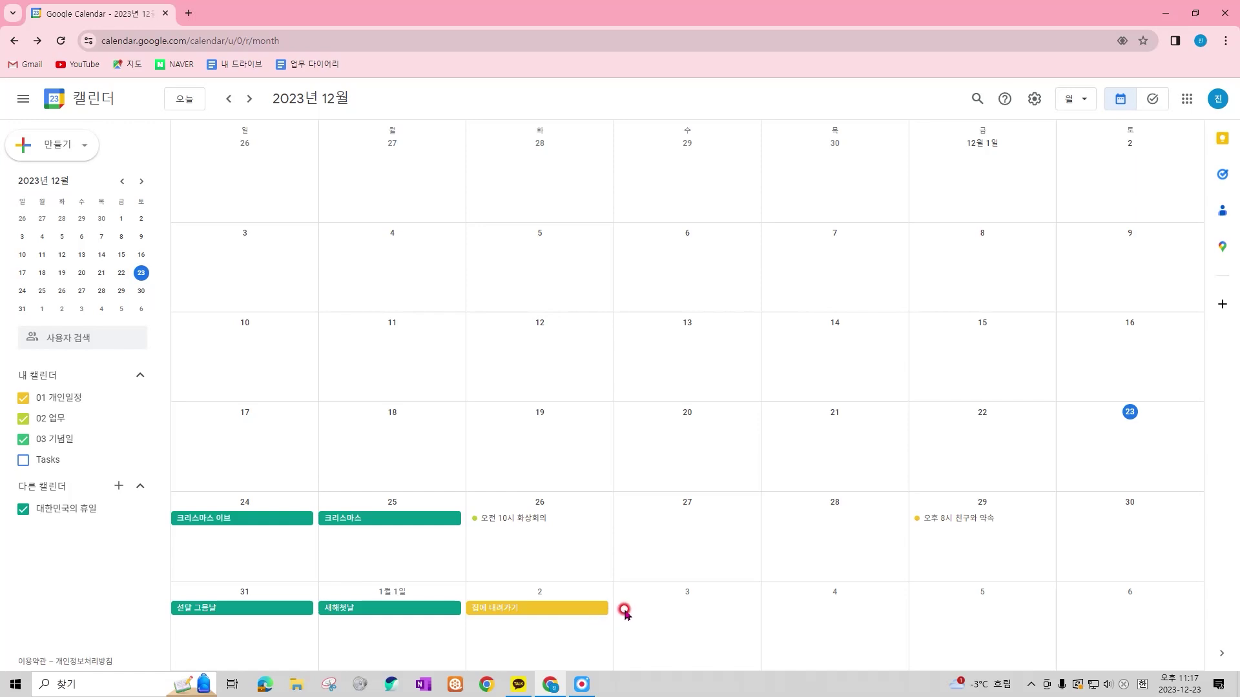
left_click_drag(553, 612, 669, 624)
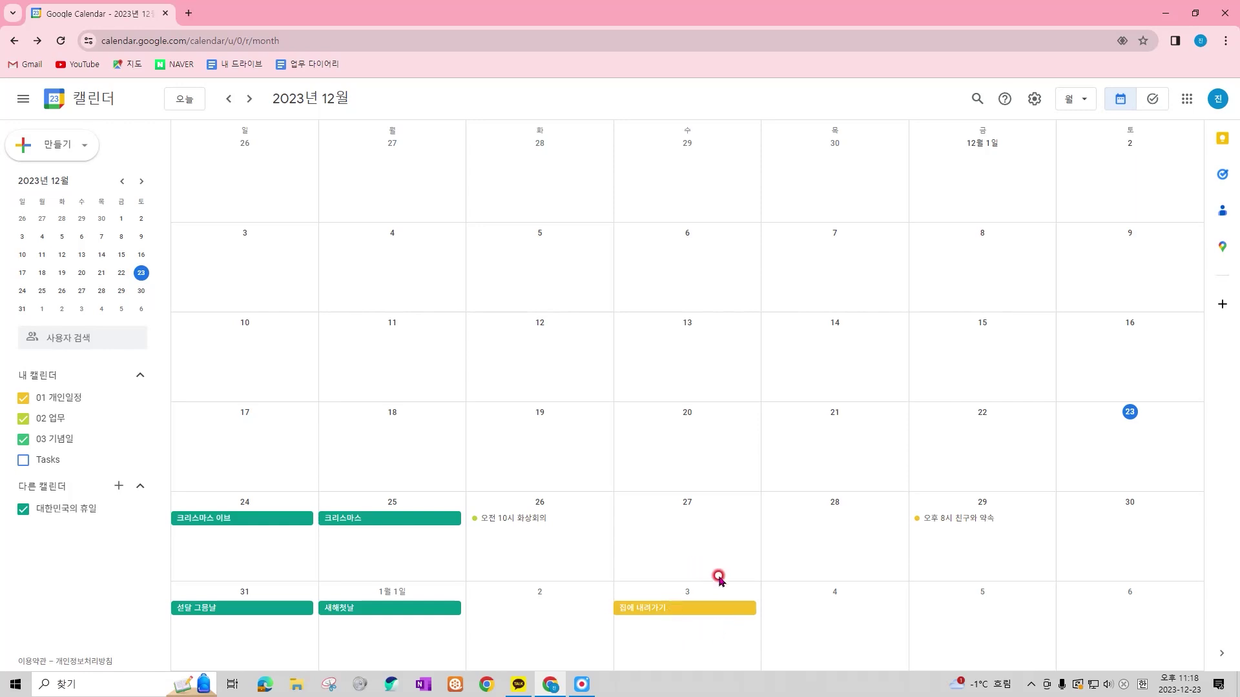
Change the '집에 내려가기' event colour to tomato red
right_click(722, 617)
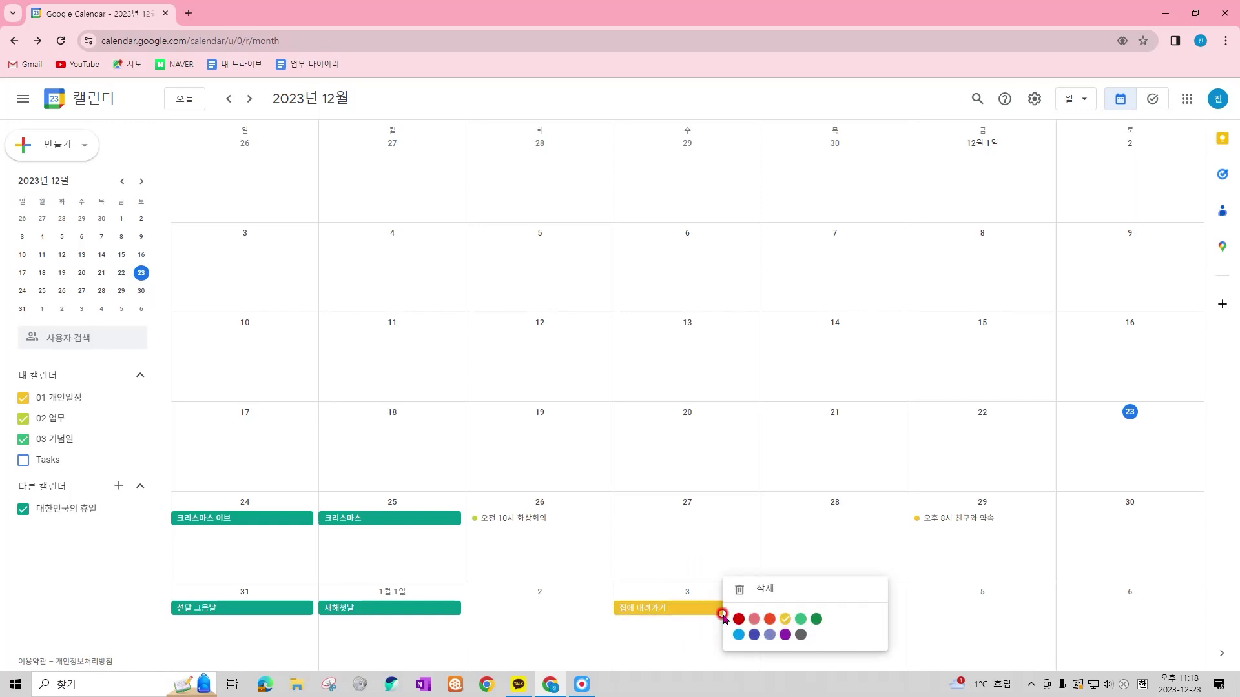
left_click(769, 619)
right_click(767, 618)
left_click(757, 632)
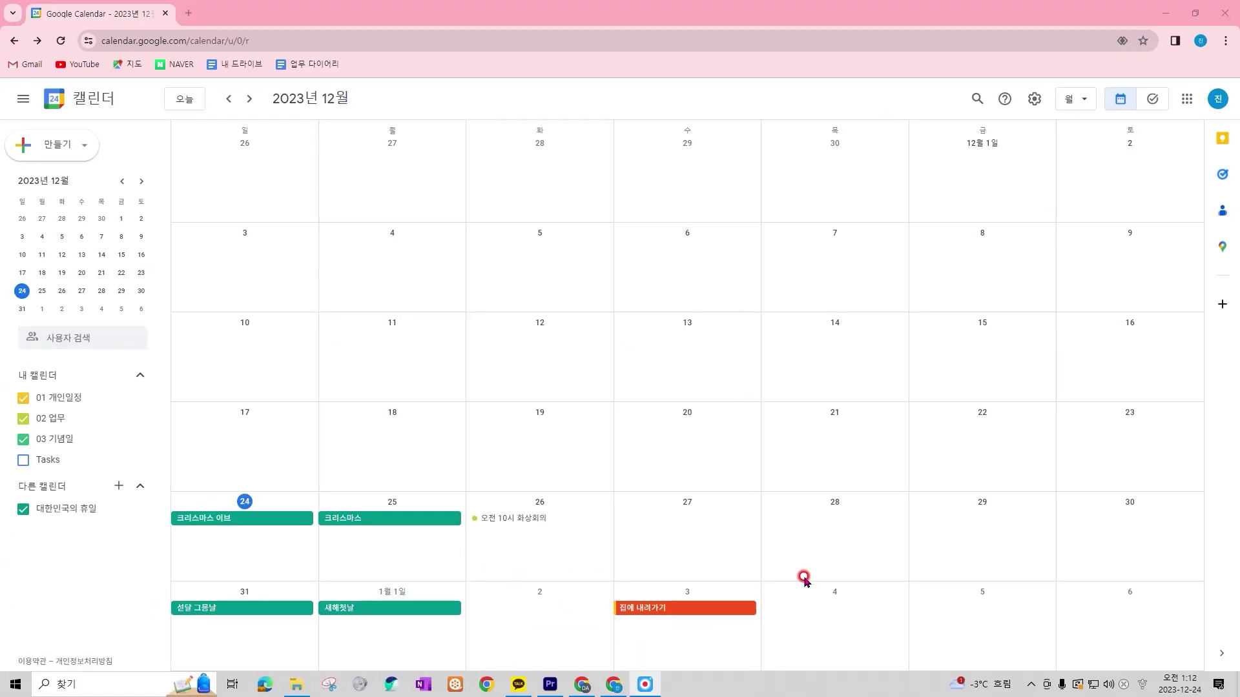
Delete the 29 December appointment and scroll to the January 2024 month view
left_click(692, 613)
left_click(495, 523)
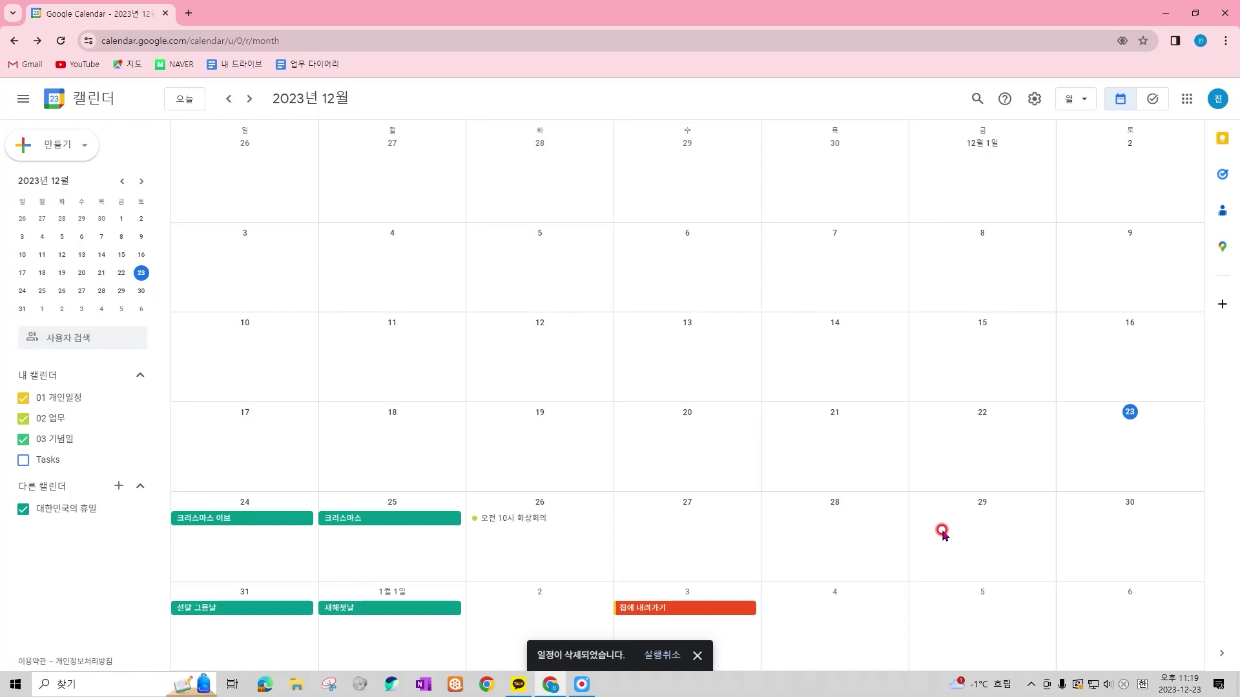
scroll(942, 533, "down", 1)
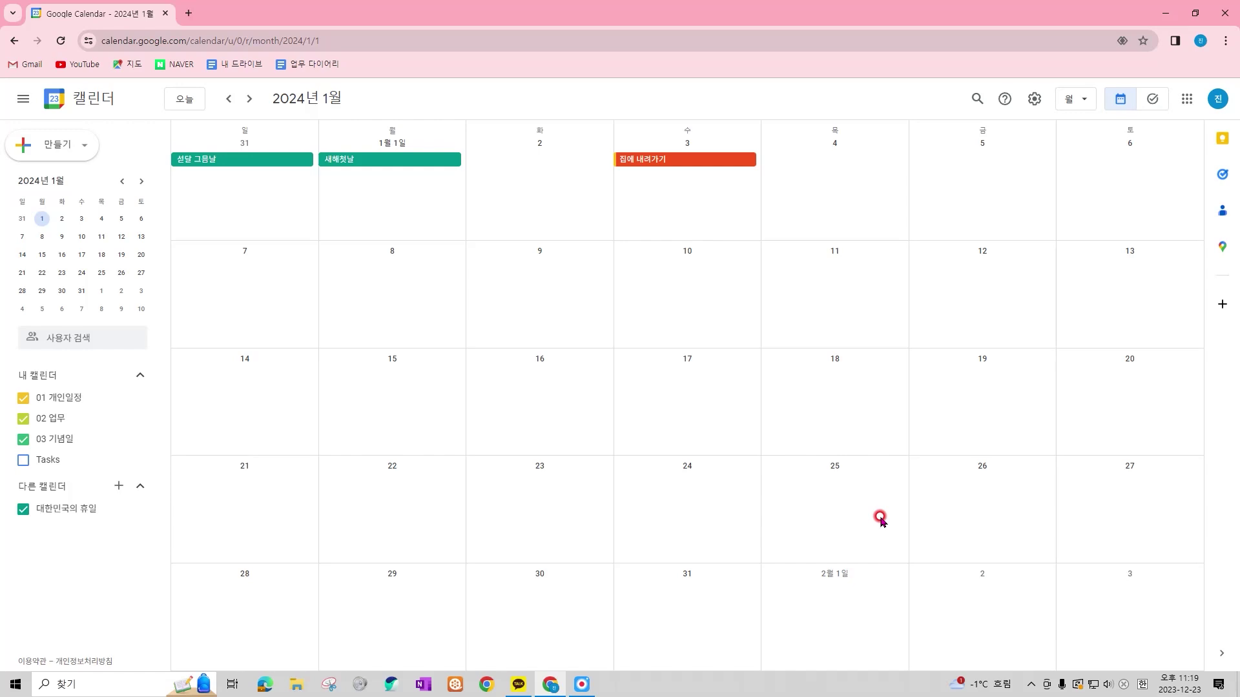
Create a '10시 업무회의' event on 4 January set to repeat weekly on Thursday
left_click(859, 187)
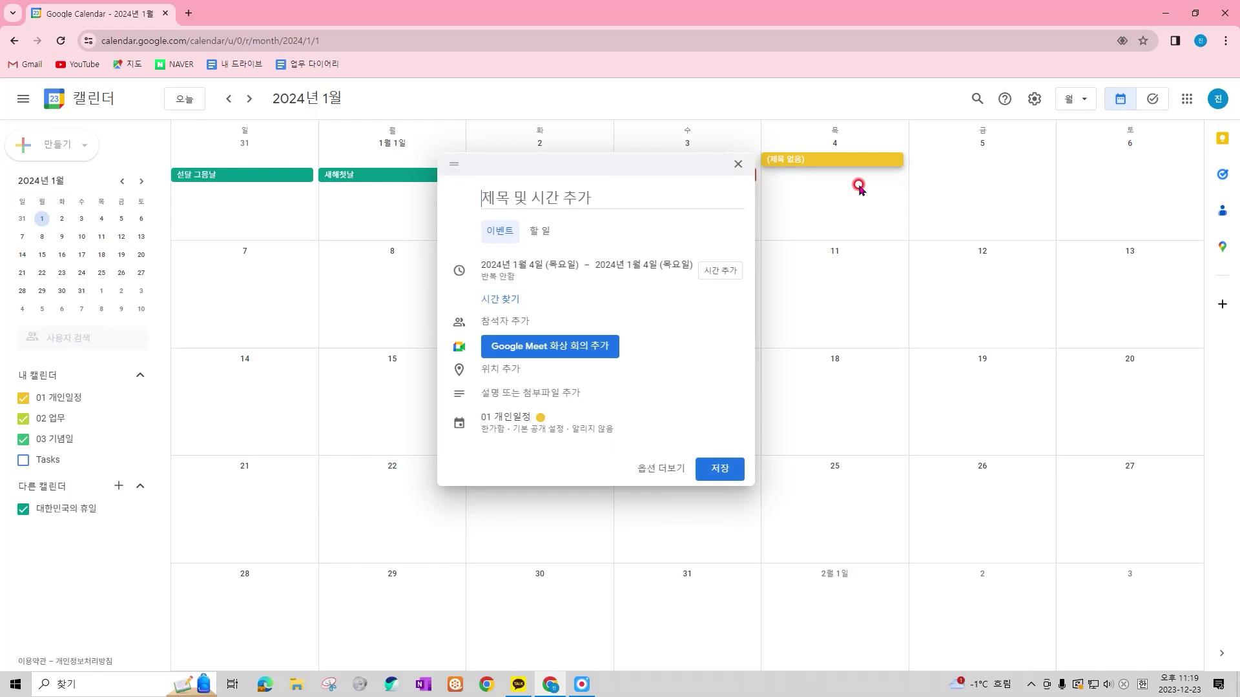
type("10시 업무회의")
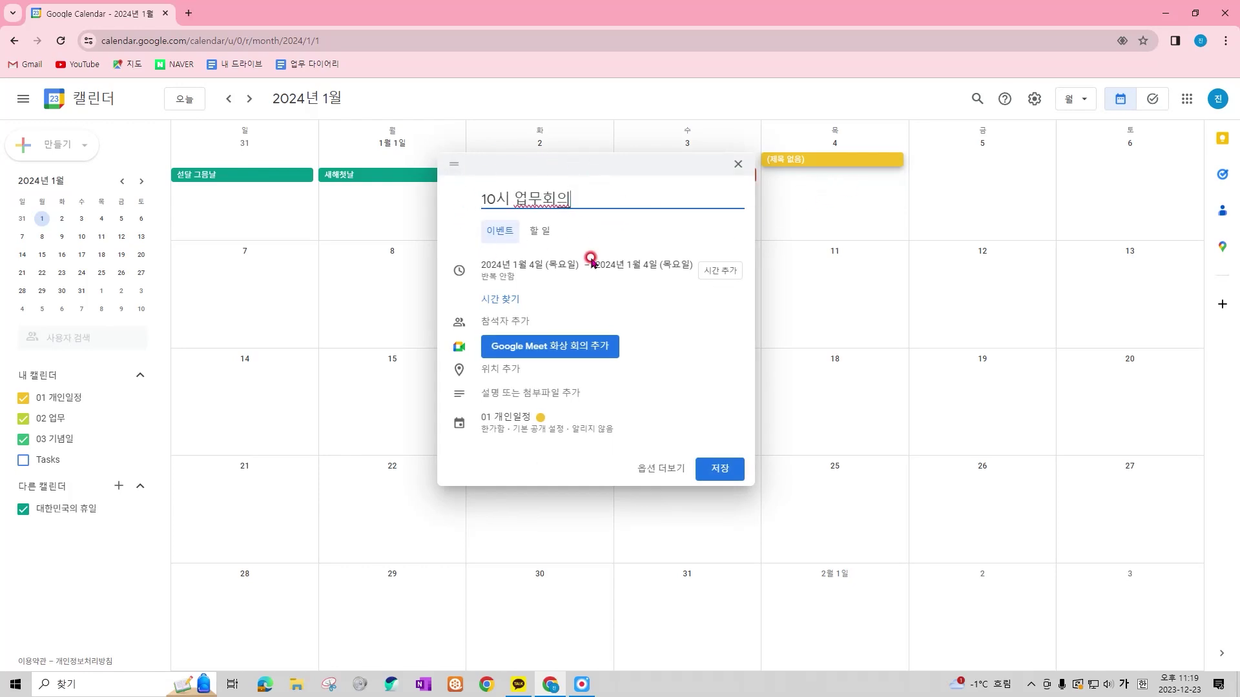
left_click(643, 469)
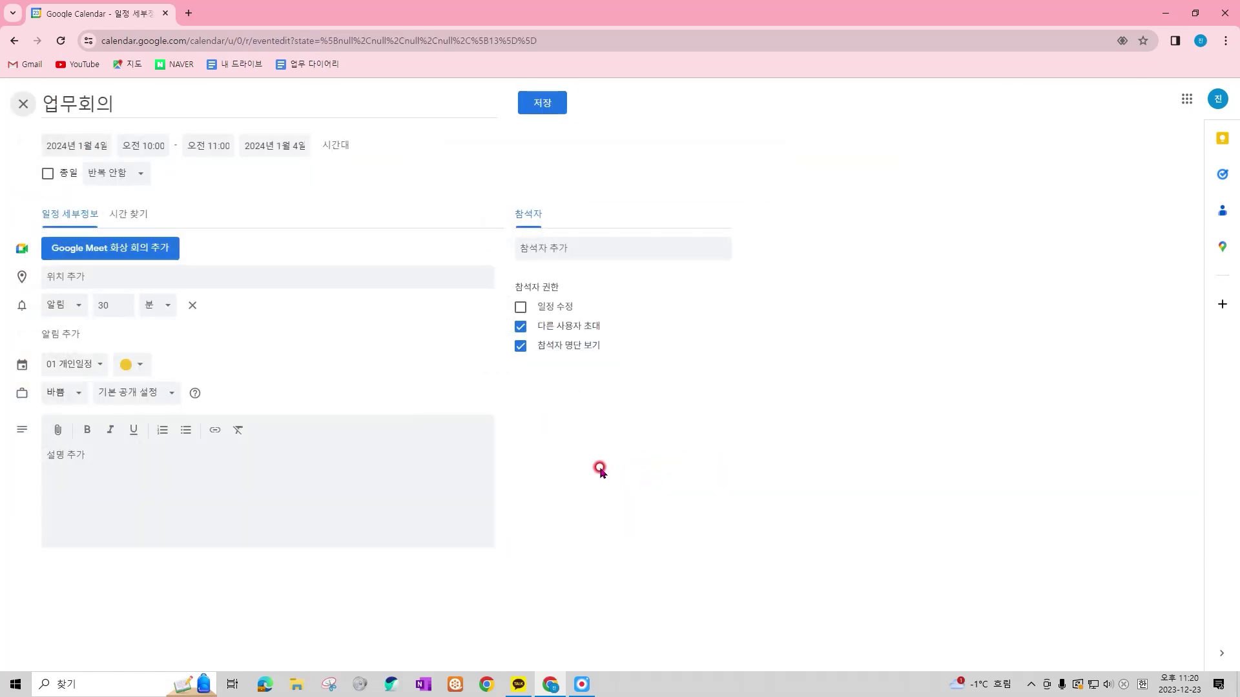
left_click(130, 174)
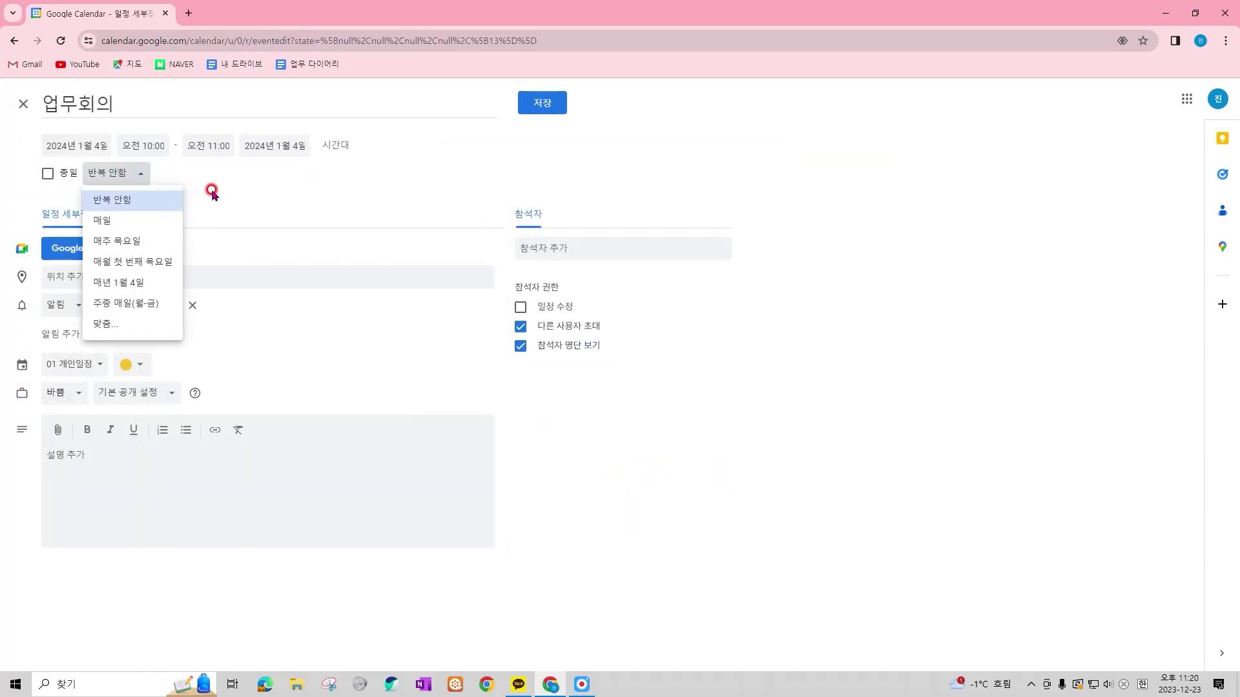
key("Down")
key("Down")
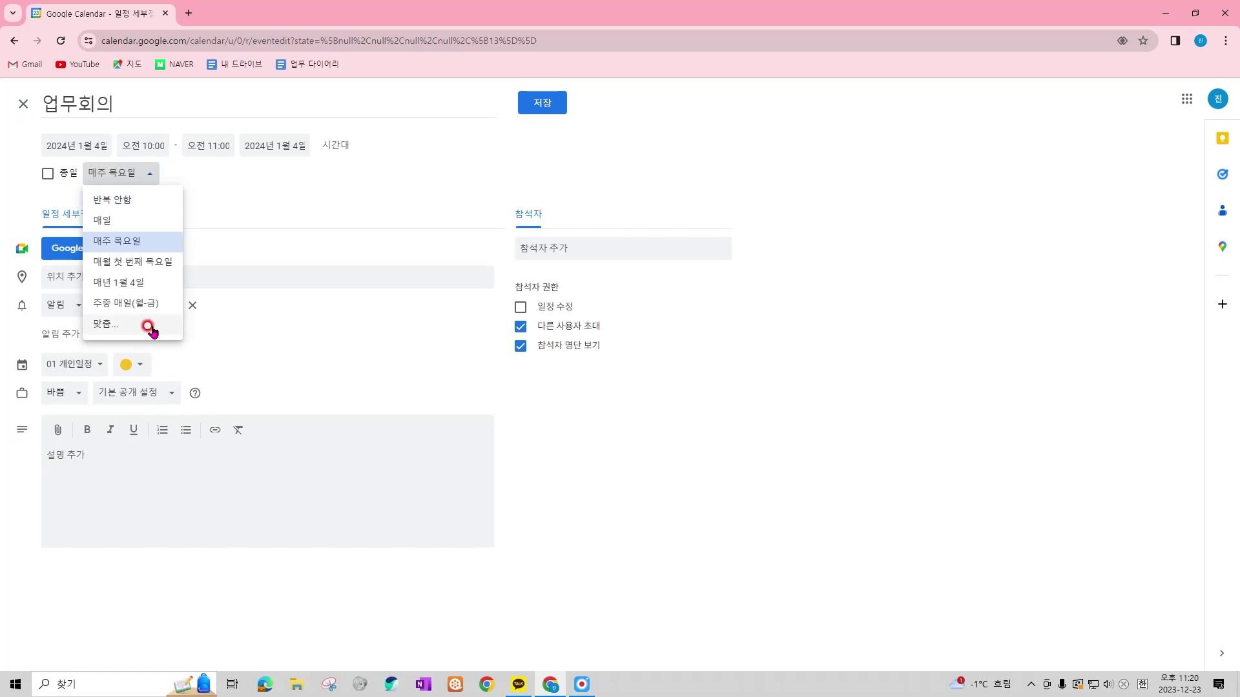
Make the Thursday repeat rule end on 31 January 2024 and save the meeting
left_click(149, 327)
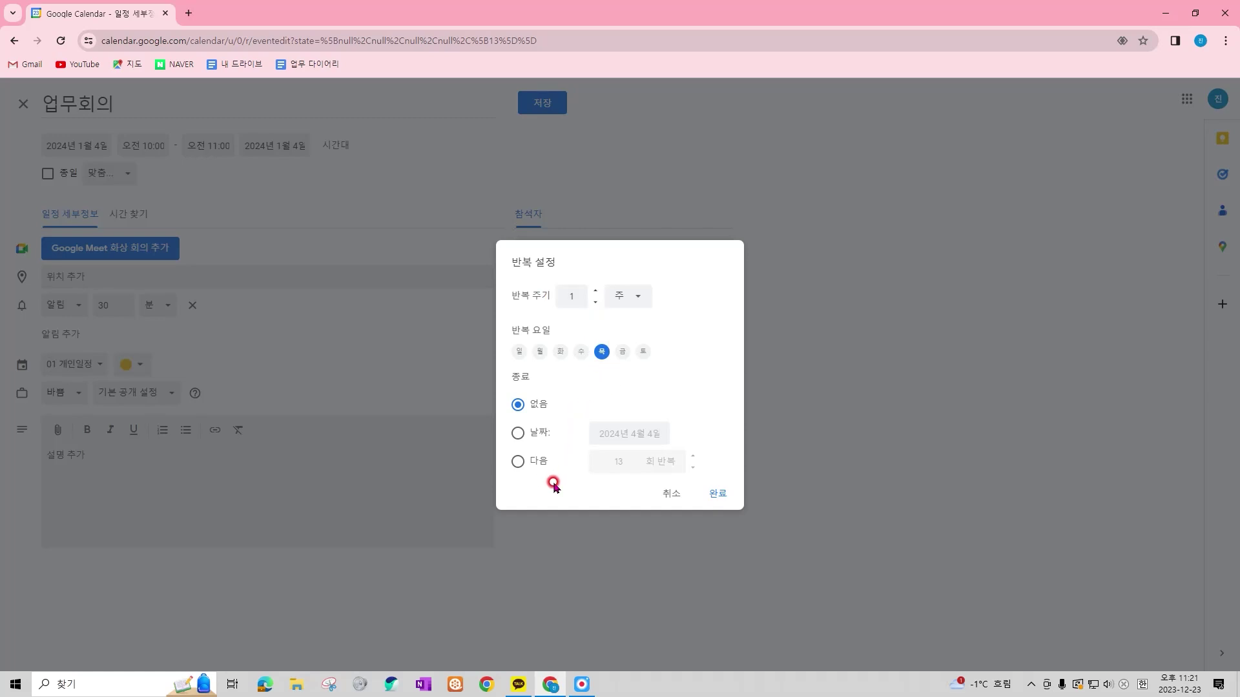
left_click(517, 434)
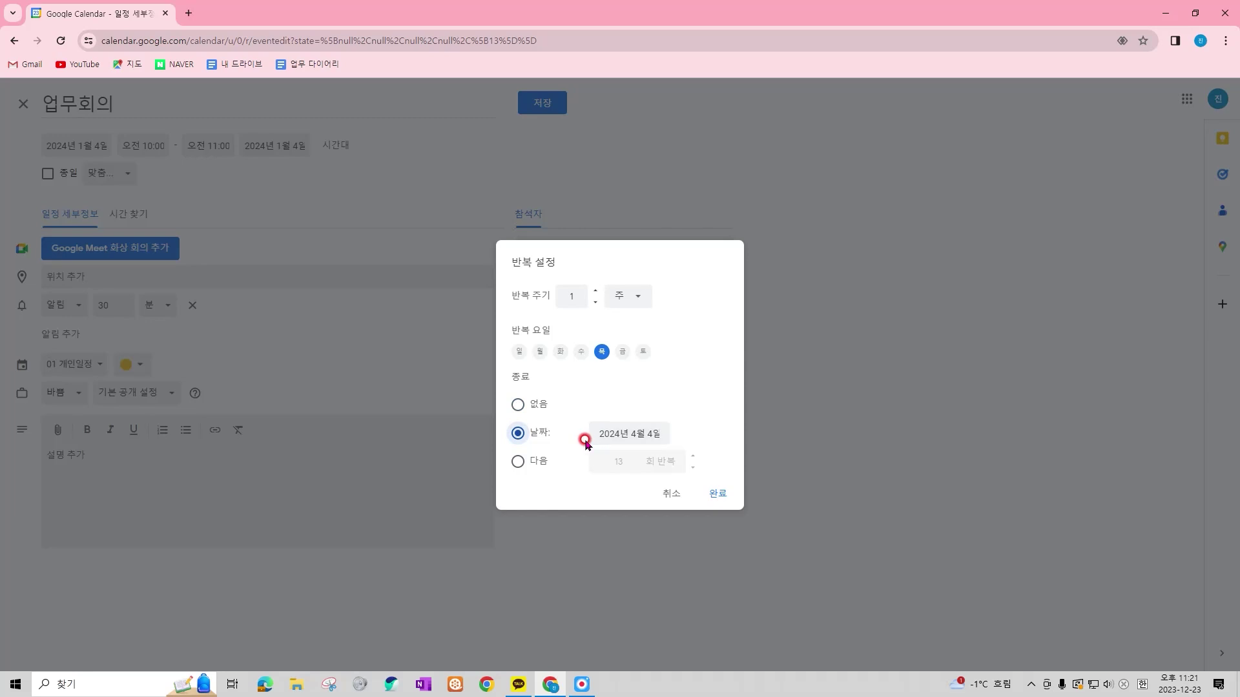
left_click(531, 463)
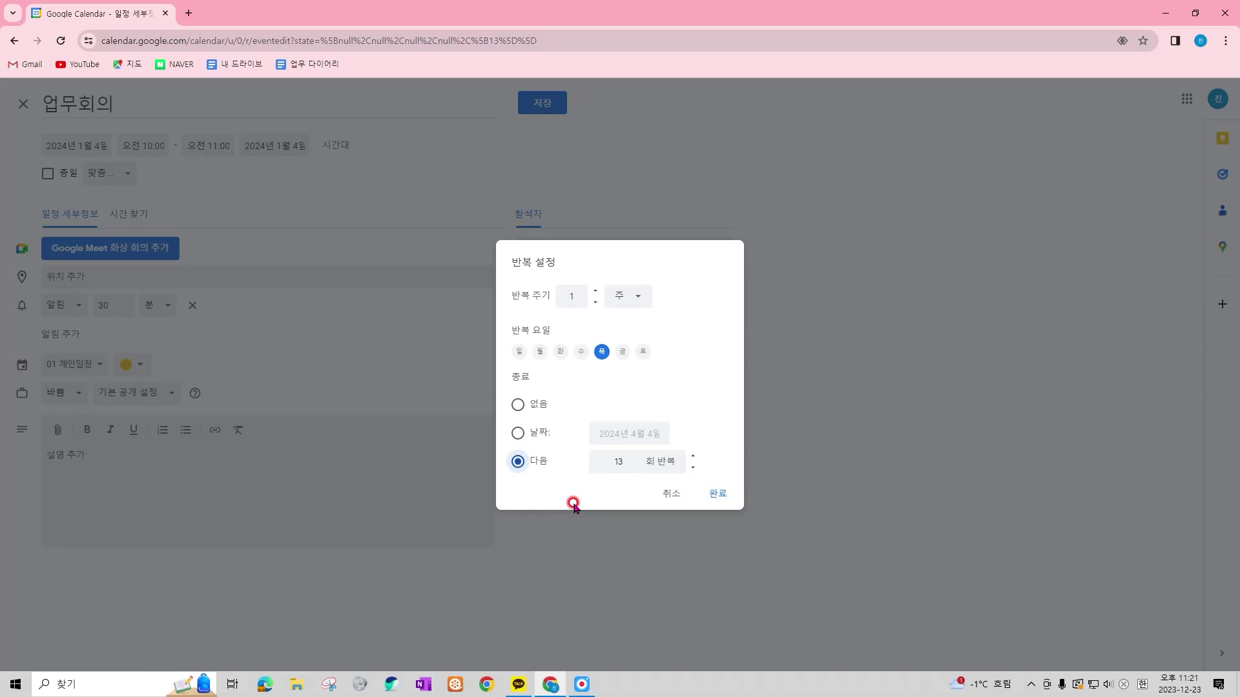
key("Tab")
type("10")
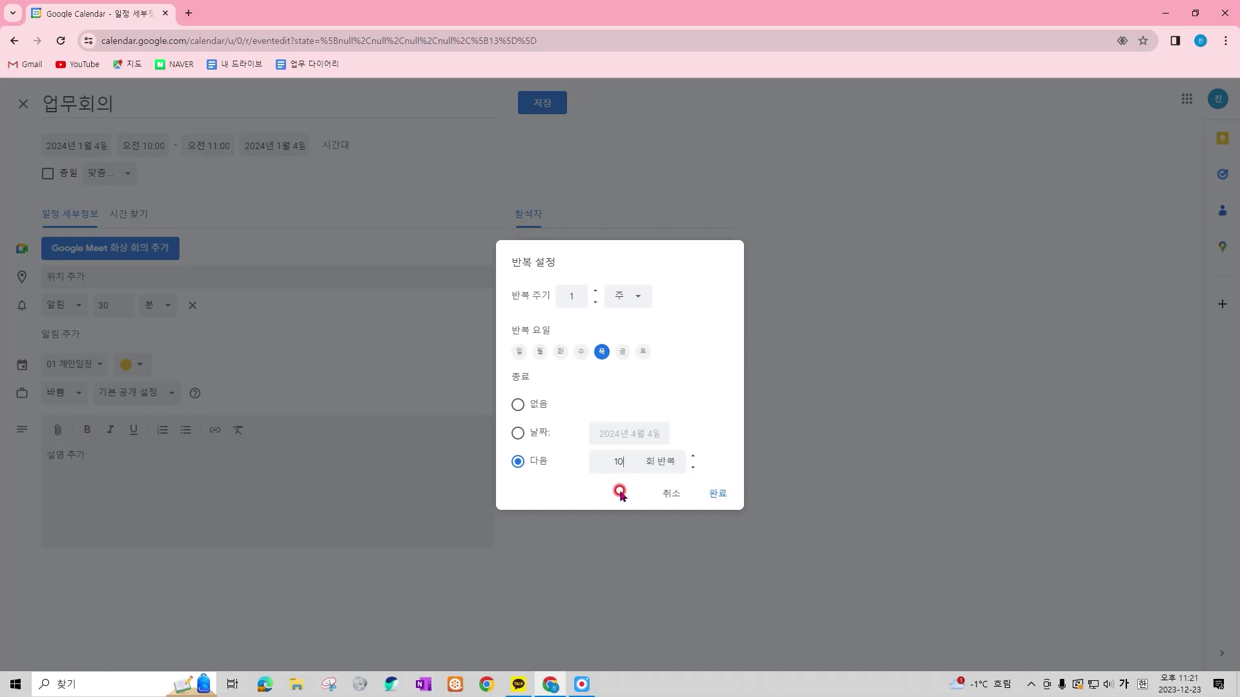
left_click(517, 434)
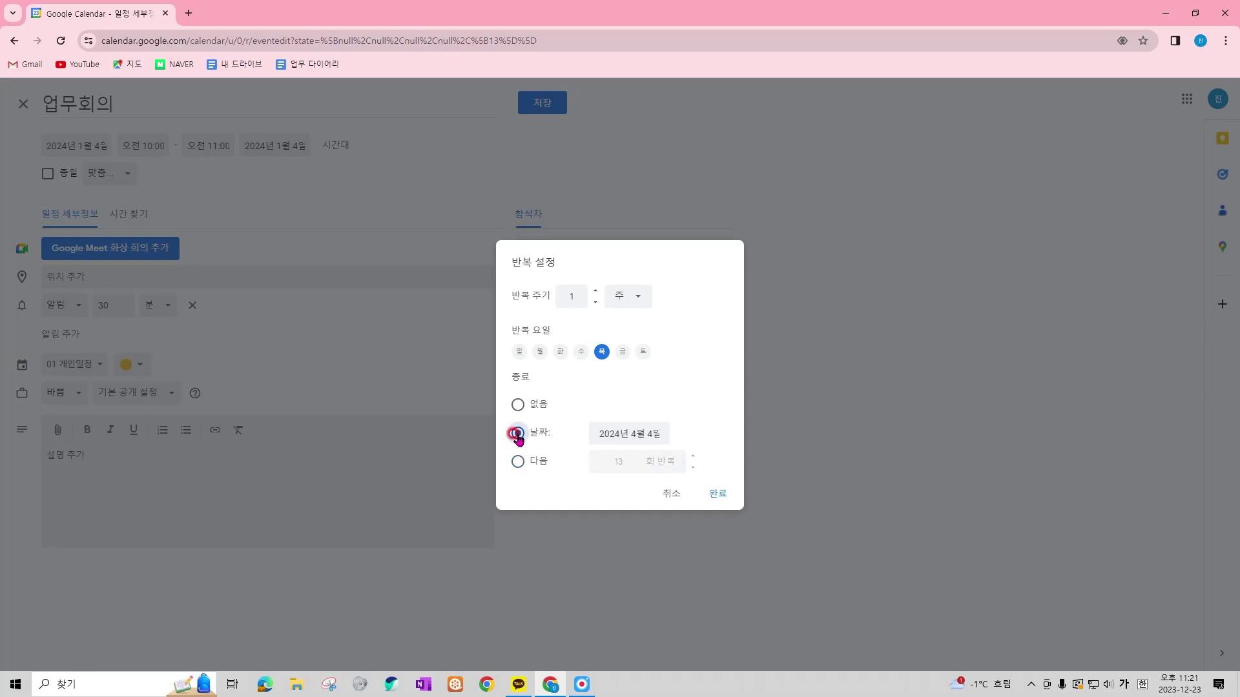
left_click(632, 433)
left_click(681, 572)
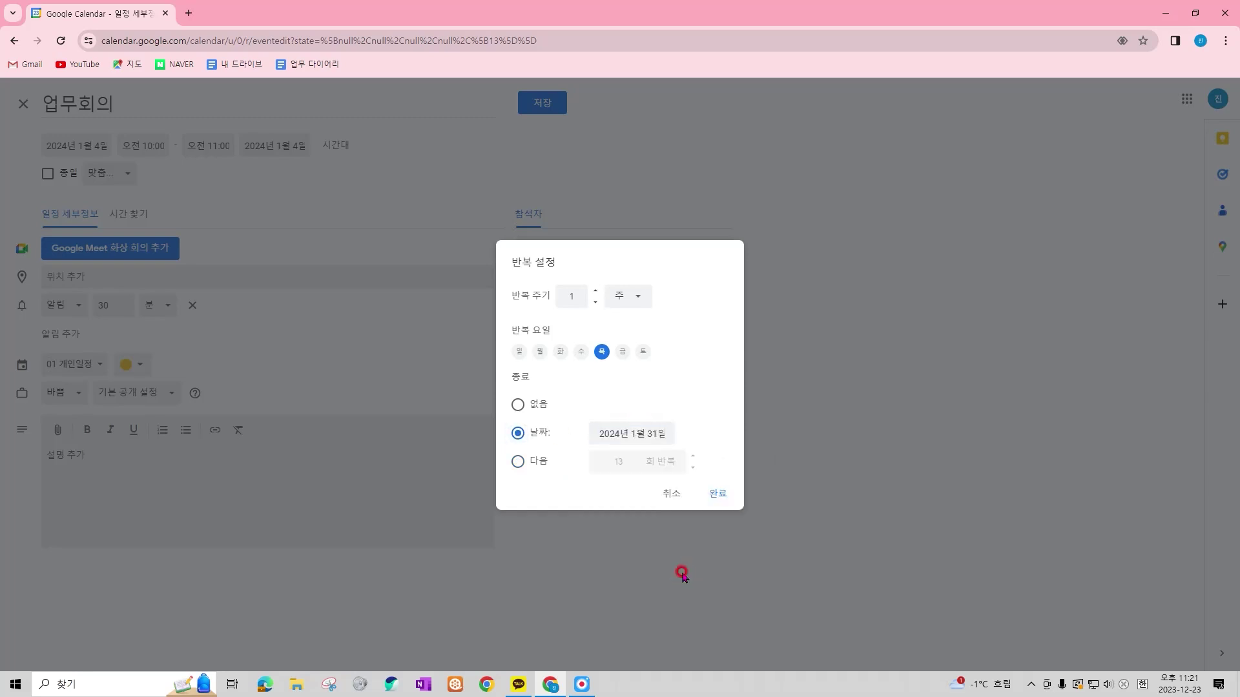
left_click(720, 495)
left_click(534, 102)
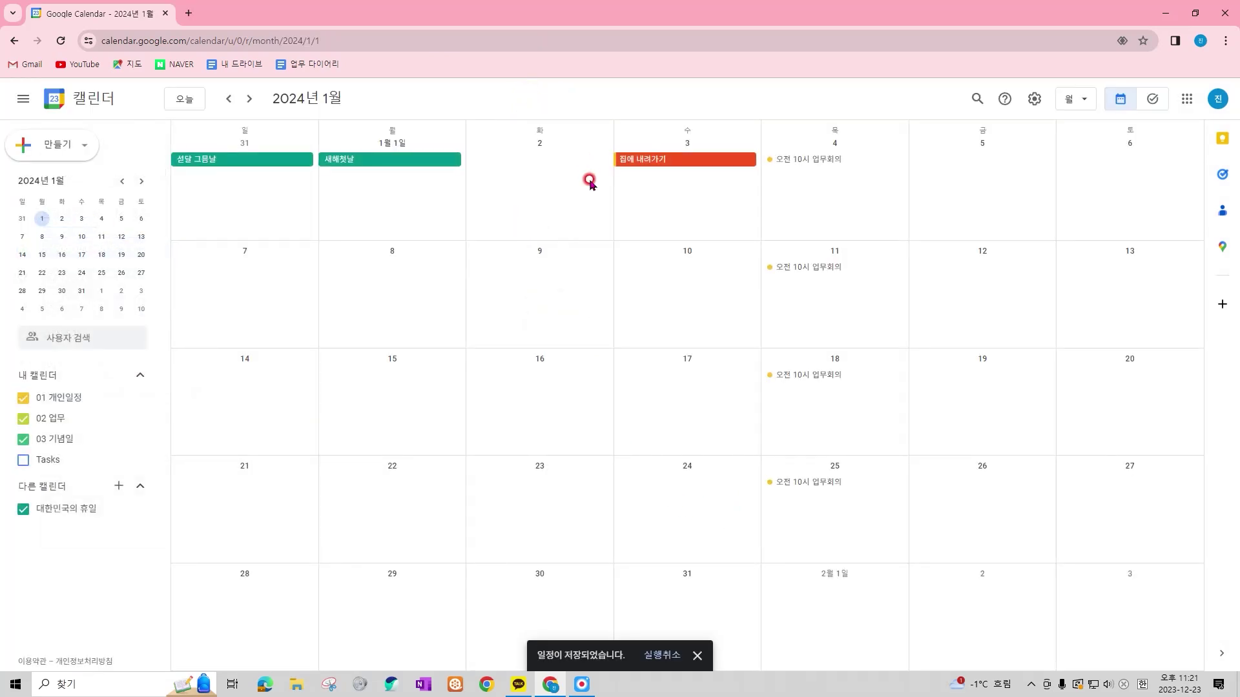
Remove the recurring Thursday '업무회의' series, leaving January with holidays and '집에 내려가기'
mouse_move(747, 115)
left_mouse_down()
mouse_move(897, 452)
mouse_move(928, 571)
left_mouse_up()
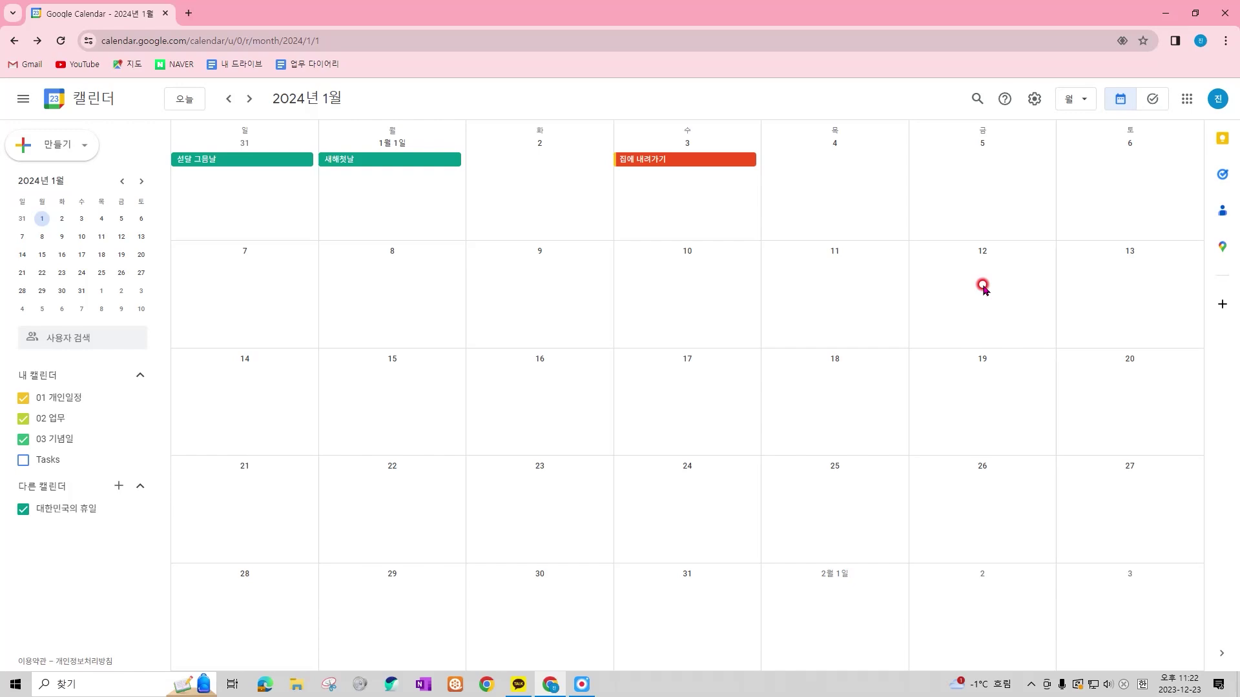
Create a 22:00 '걷기' event on 1 January and expand it into the full editor
left_click(397, 199)
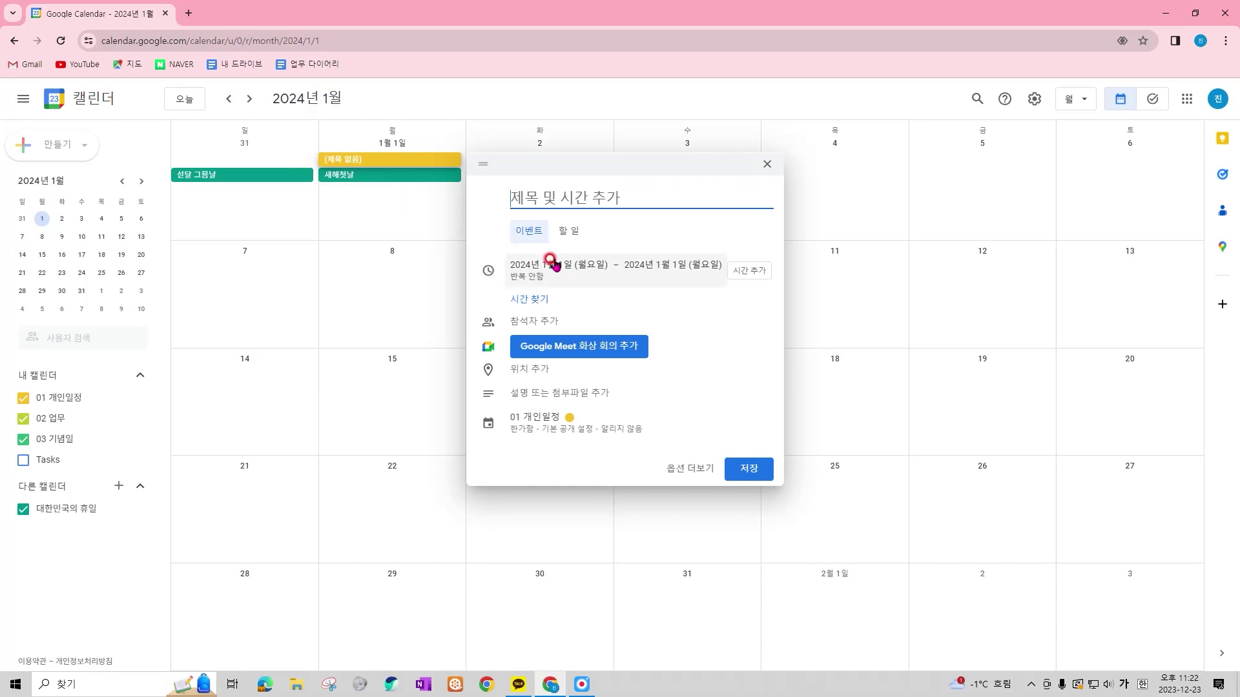
type("22:00 ㄱ")
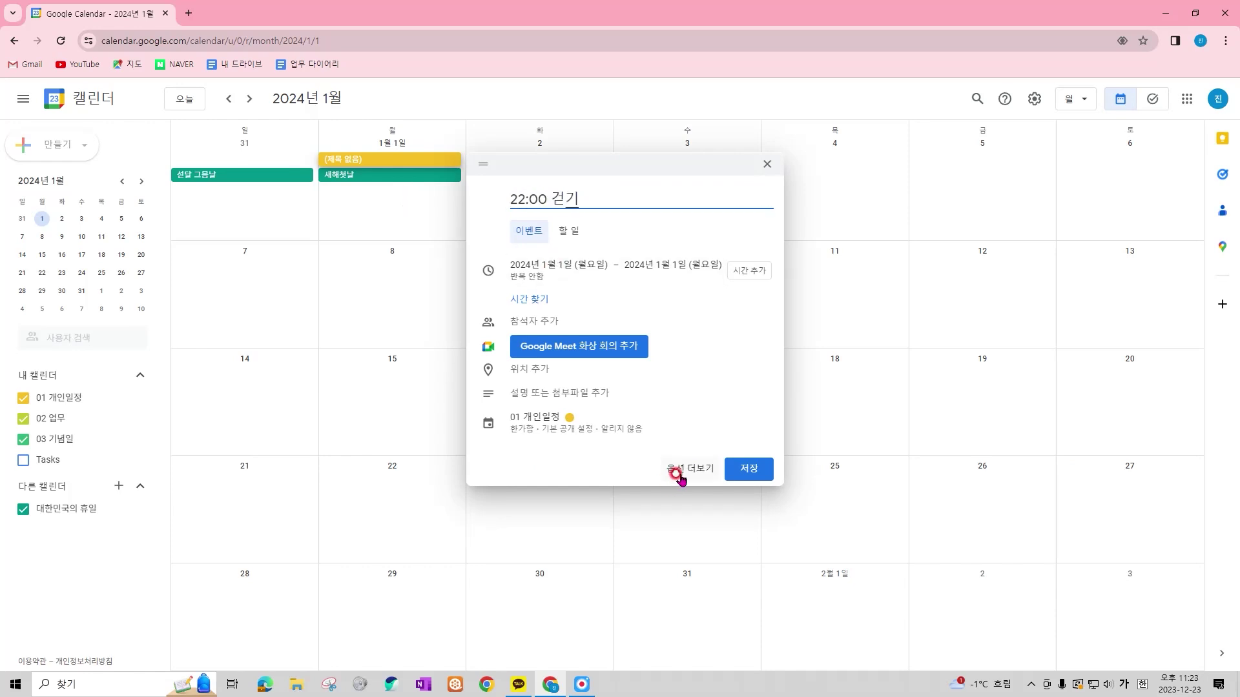
left_click(685, 471)
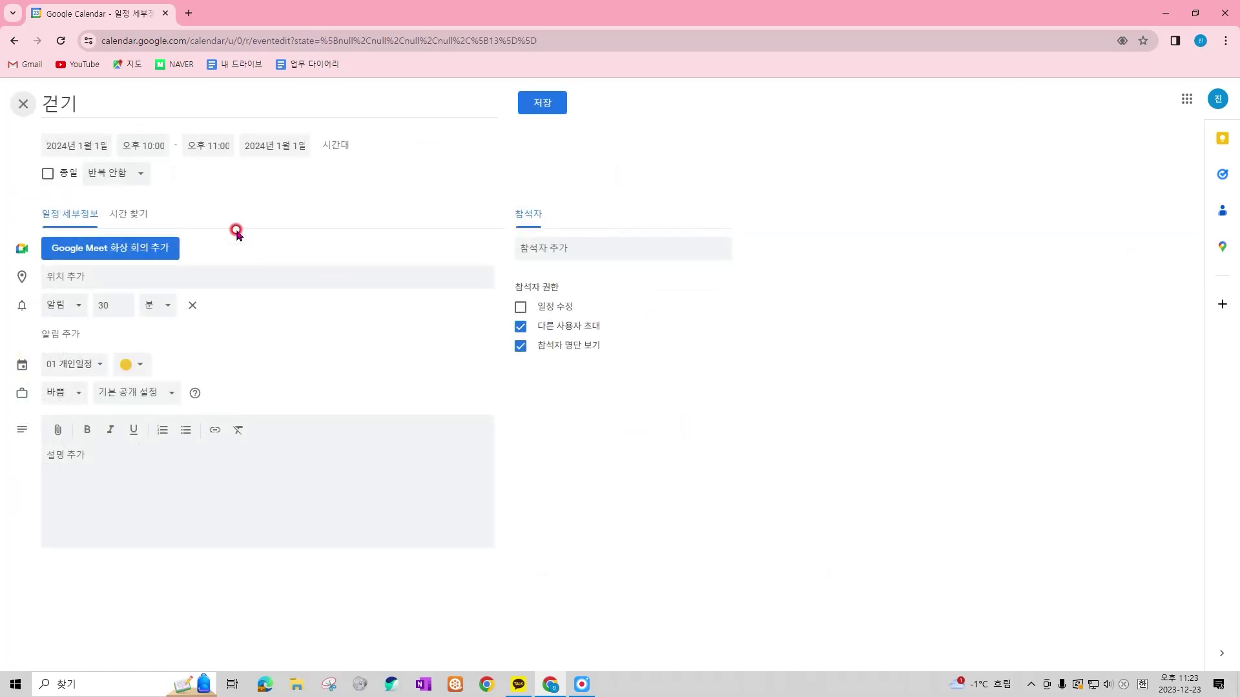
Give '걷기' a custom repeat rule covering Monday through Friday
left_click(145, 182)
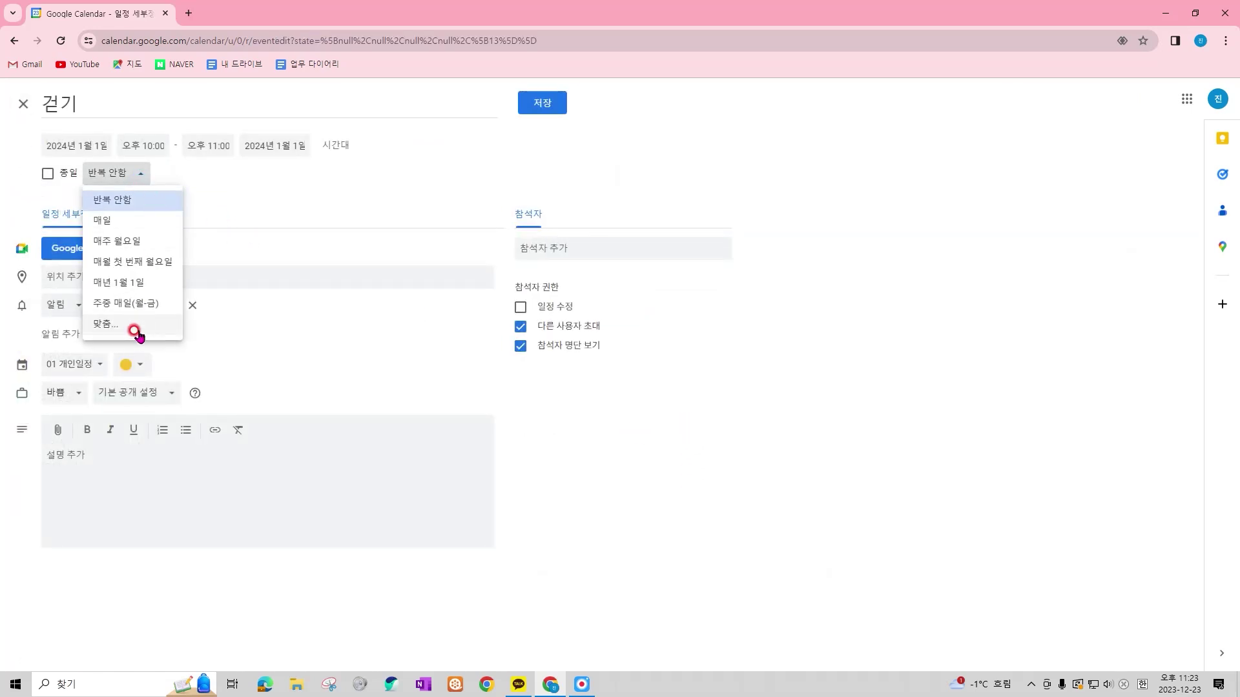
left_click(137, 330)
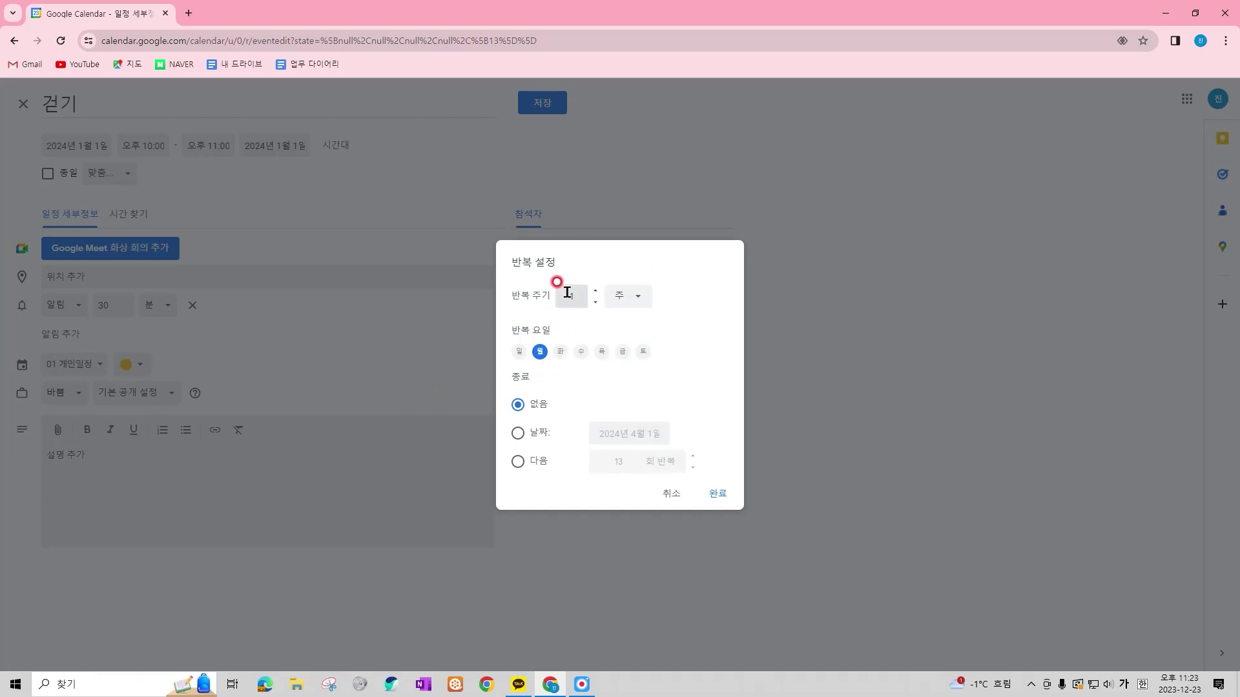
left_click(560, 352)
left_click(581, 351)
left_click(602, 351)
left_click(618, 352)
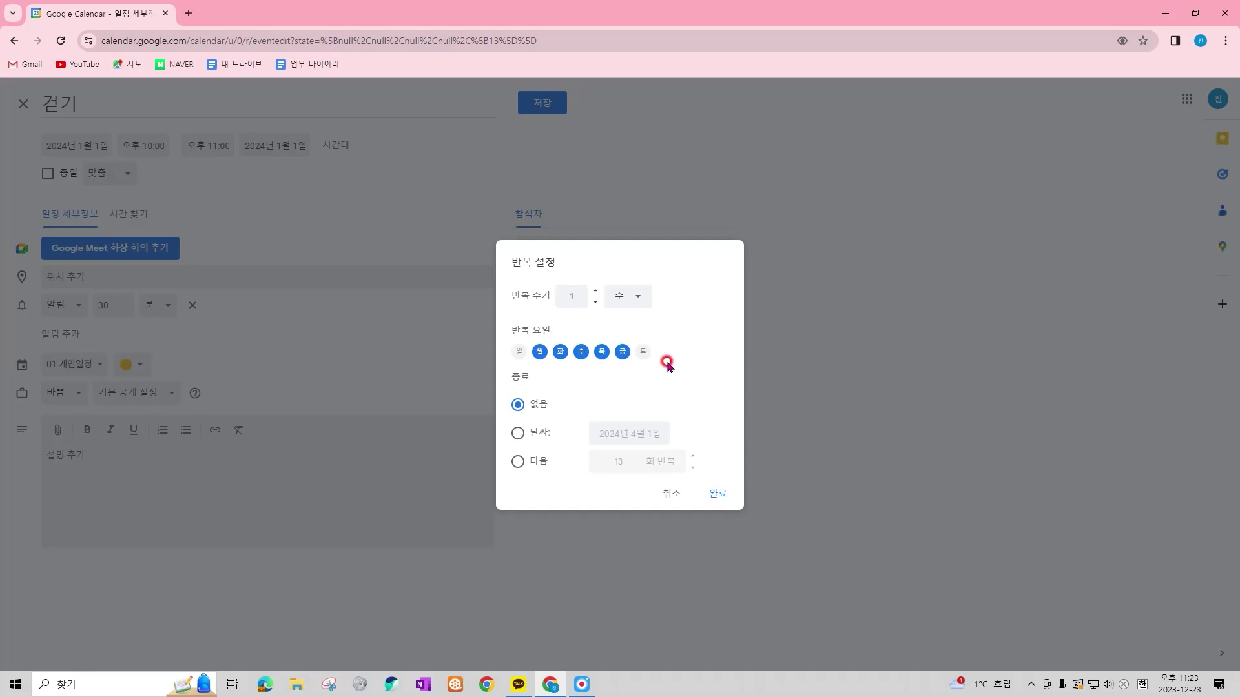
End the weekday repetition on 31 January 2024 and save the '걷기' event
left_click(518, 433)
left_click(661, 435)
left_click(734, 459)
left_click(673, 571)
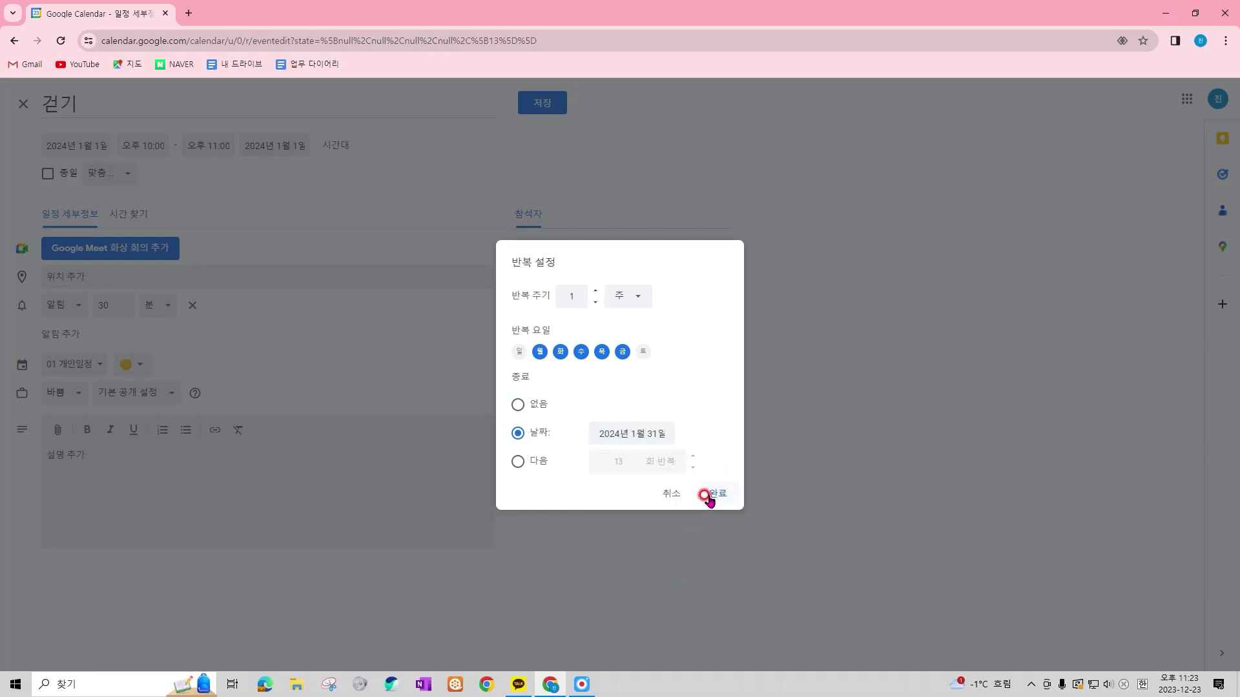
left_click(713, 495)
left_click(536, 104)
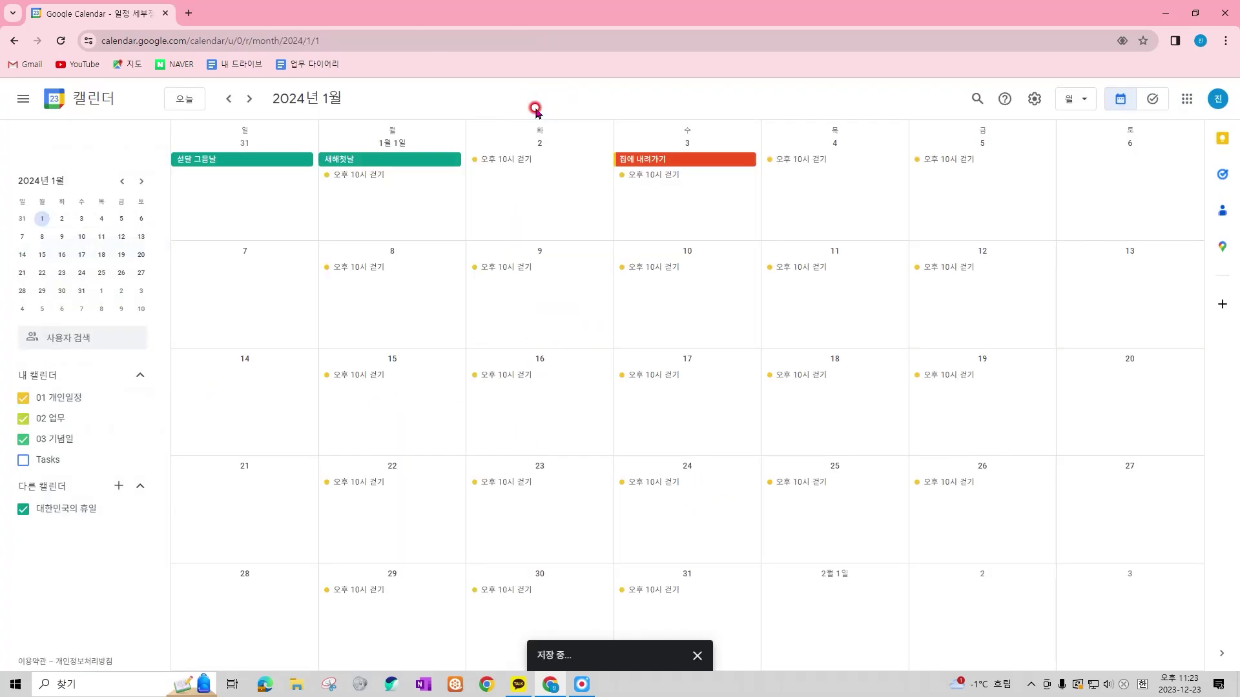